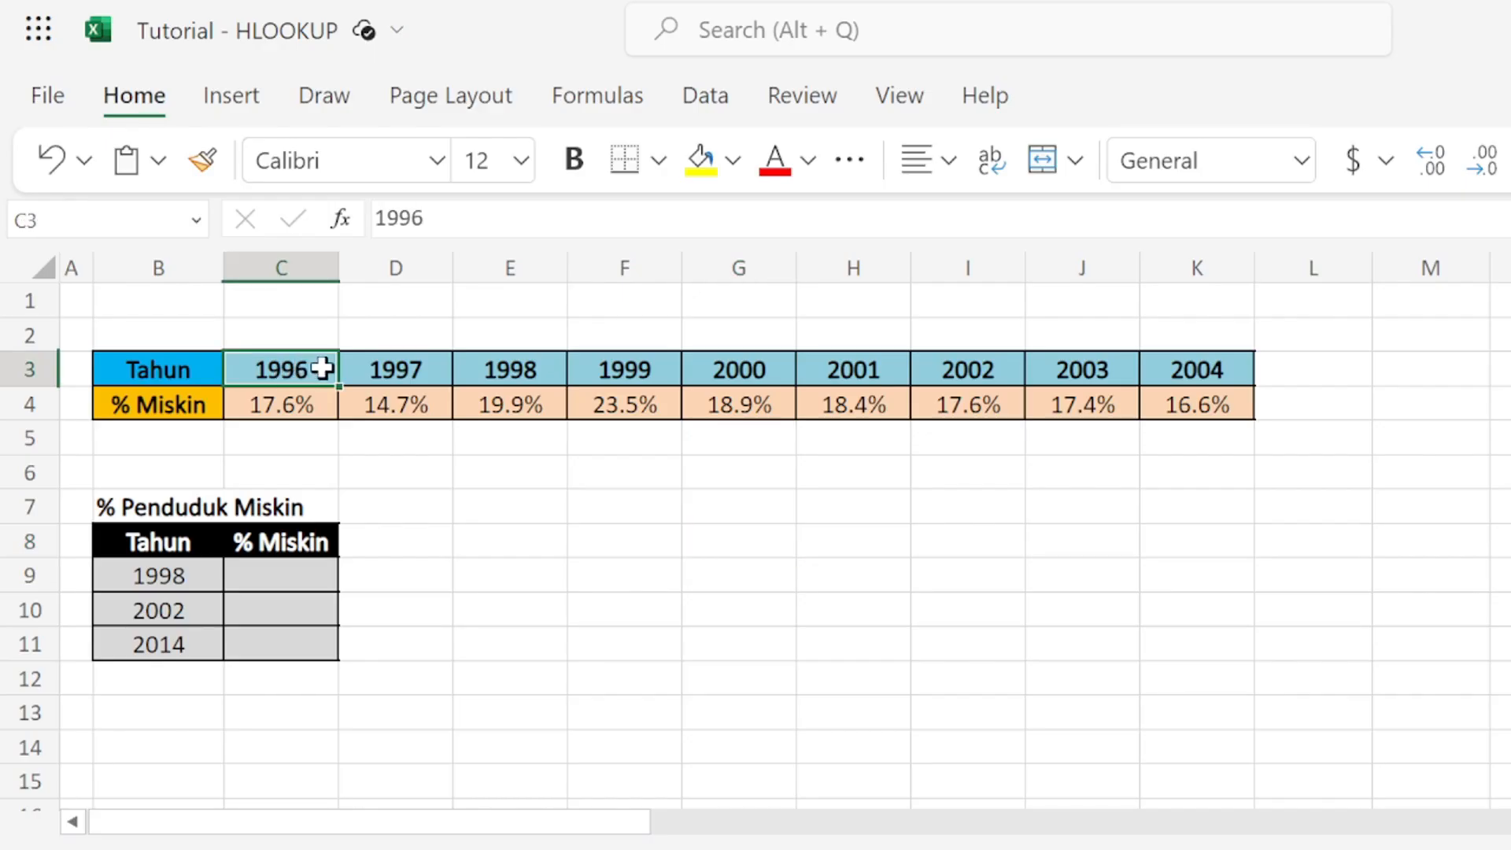
- Examine the horizontal reference table, including its Tahun heading row from 1996 to 2004 and the full range B3:K4
drag(320, 365, 1158, 364)
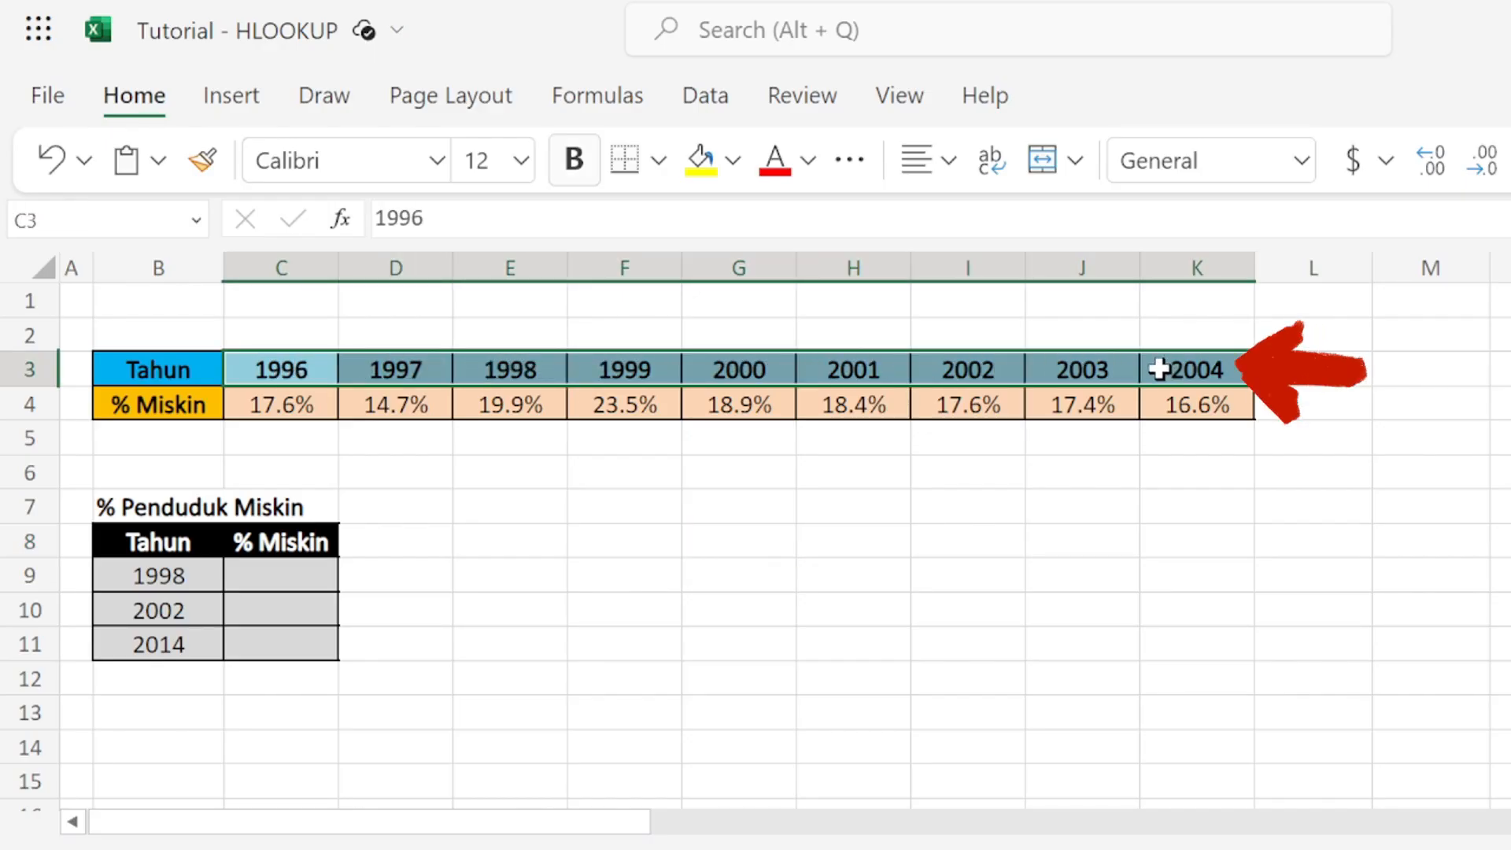
drag(164, 369, 1178, 397)
drag(124, 371, 1157, 374)
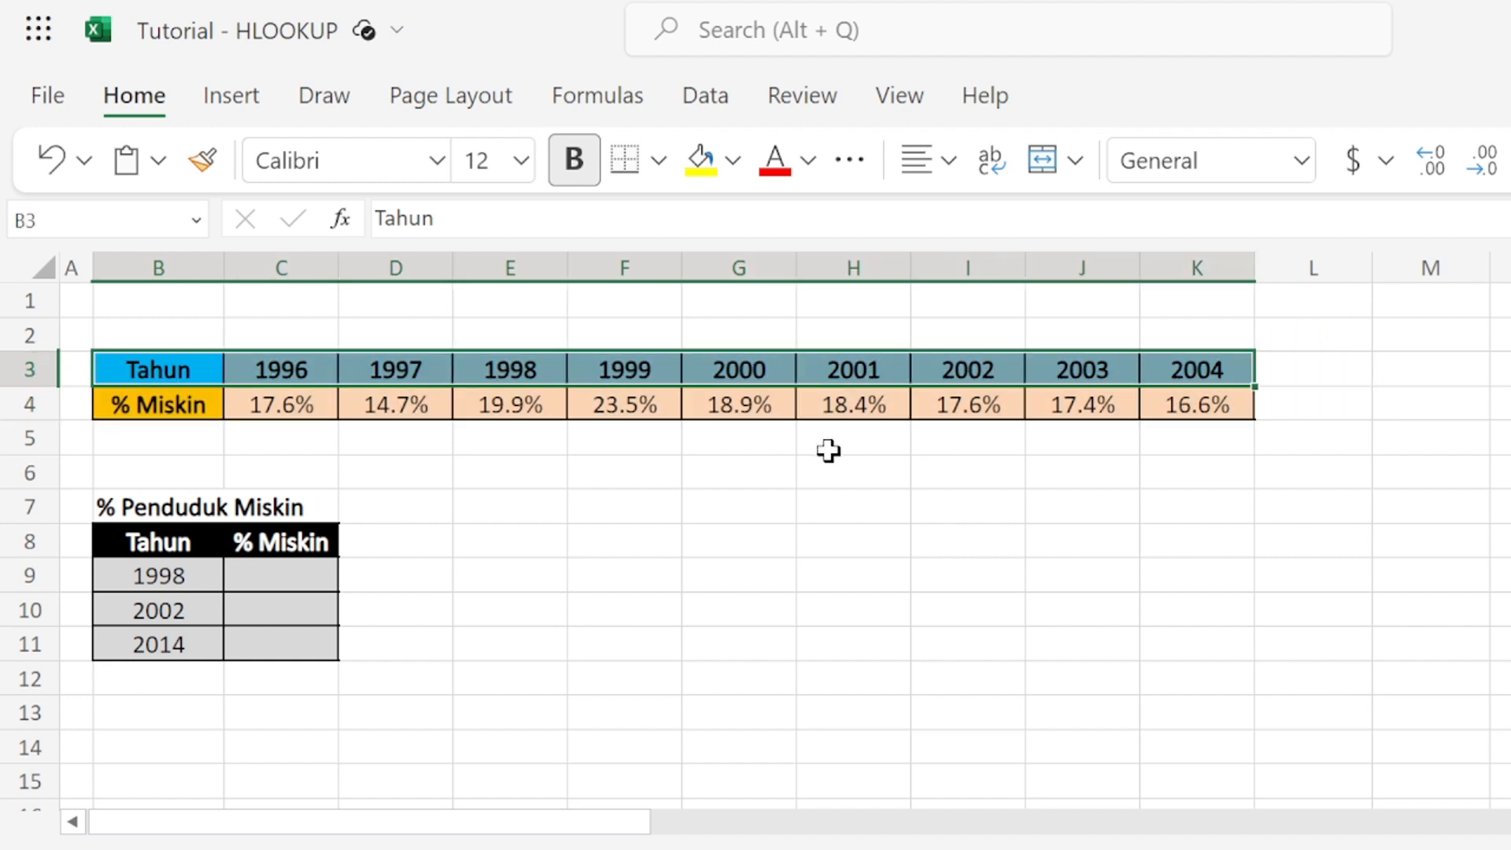
click(569, 457)
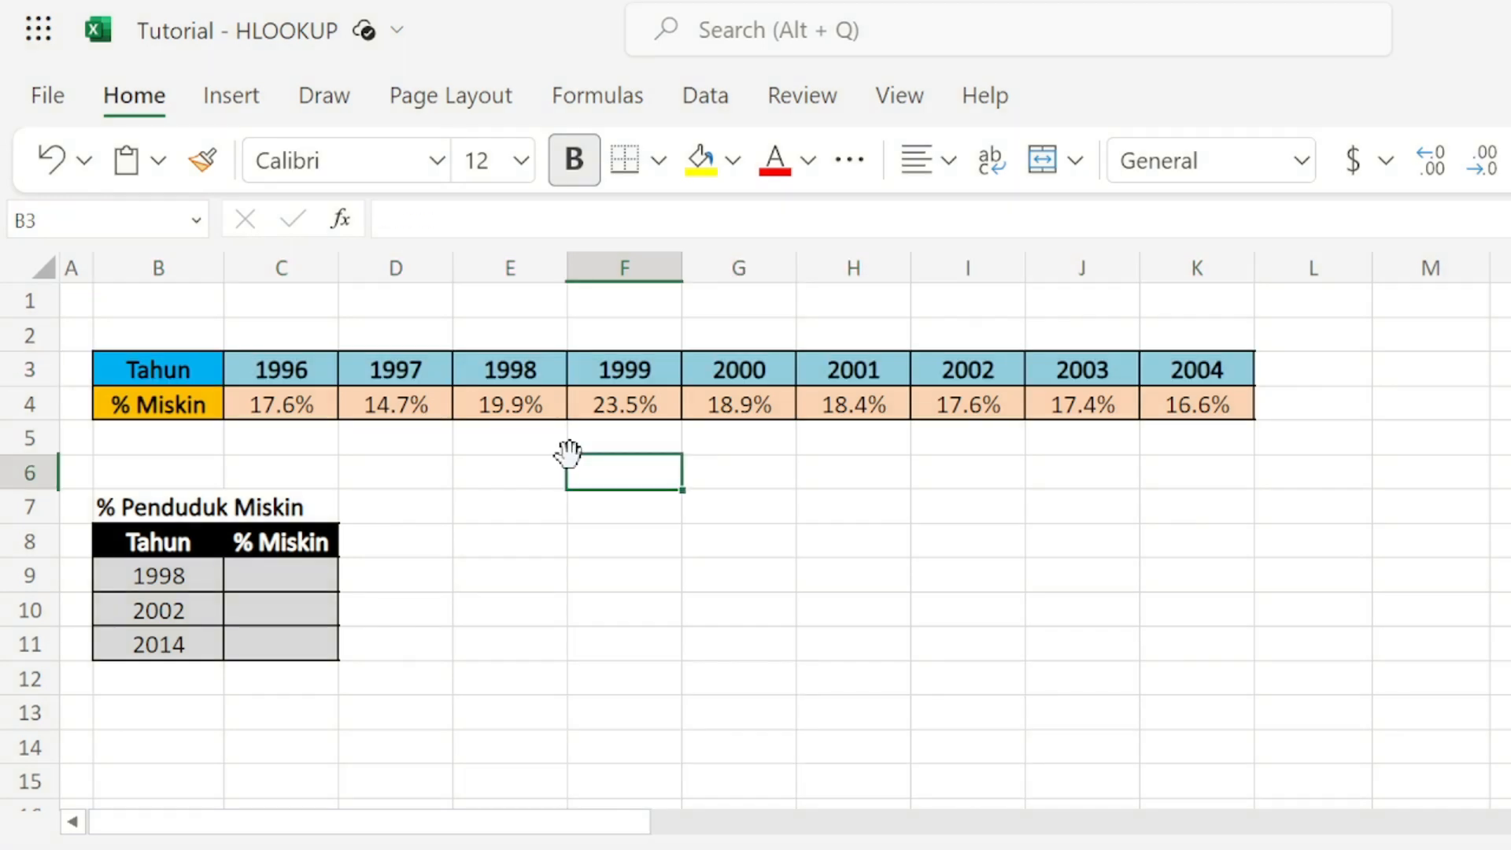
click(462, 482)
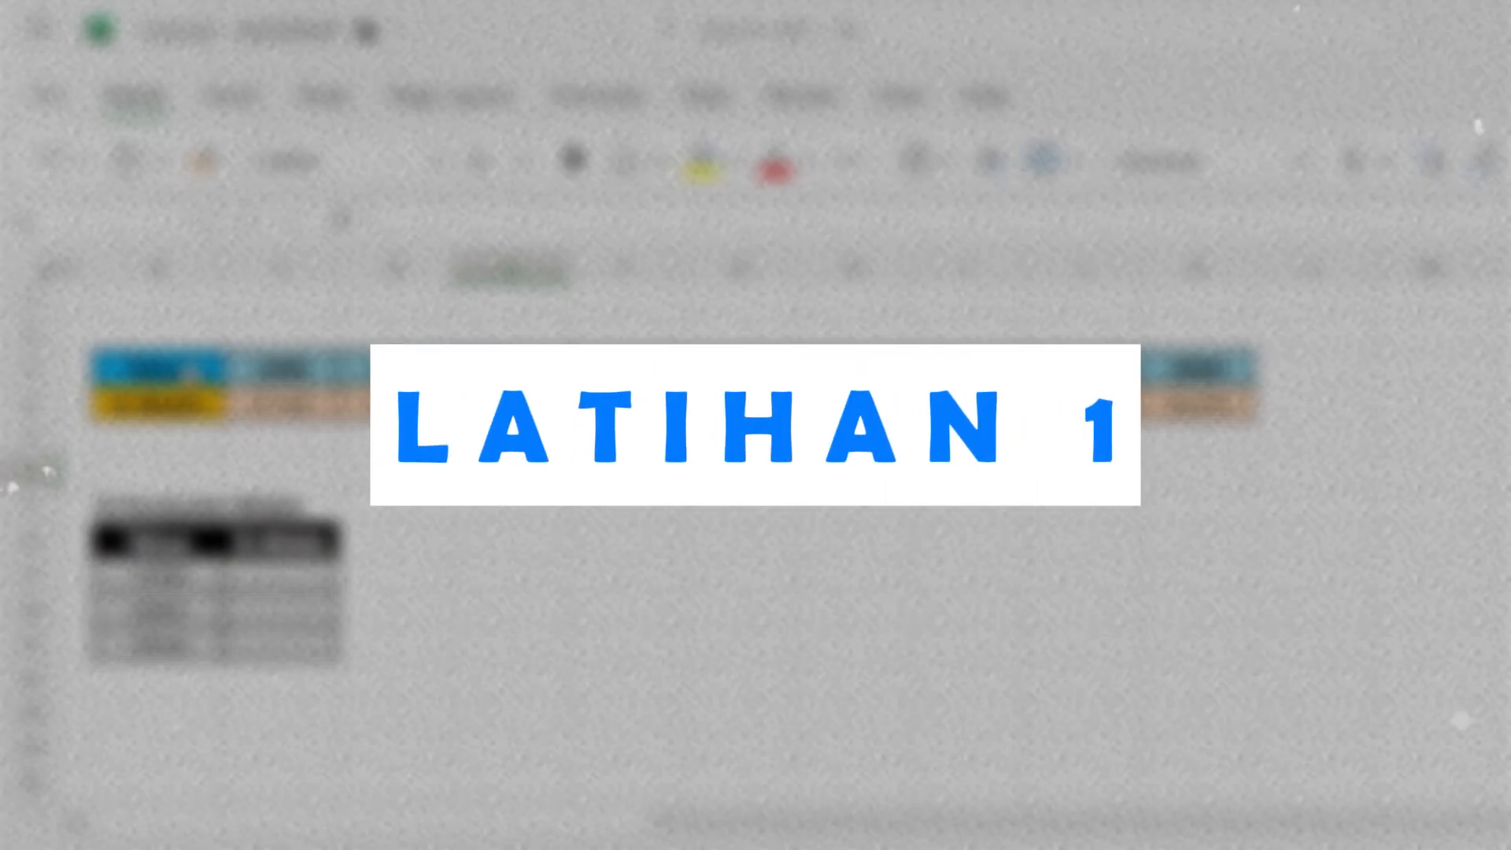
click(191, 369)
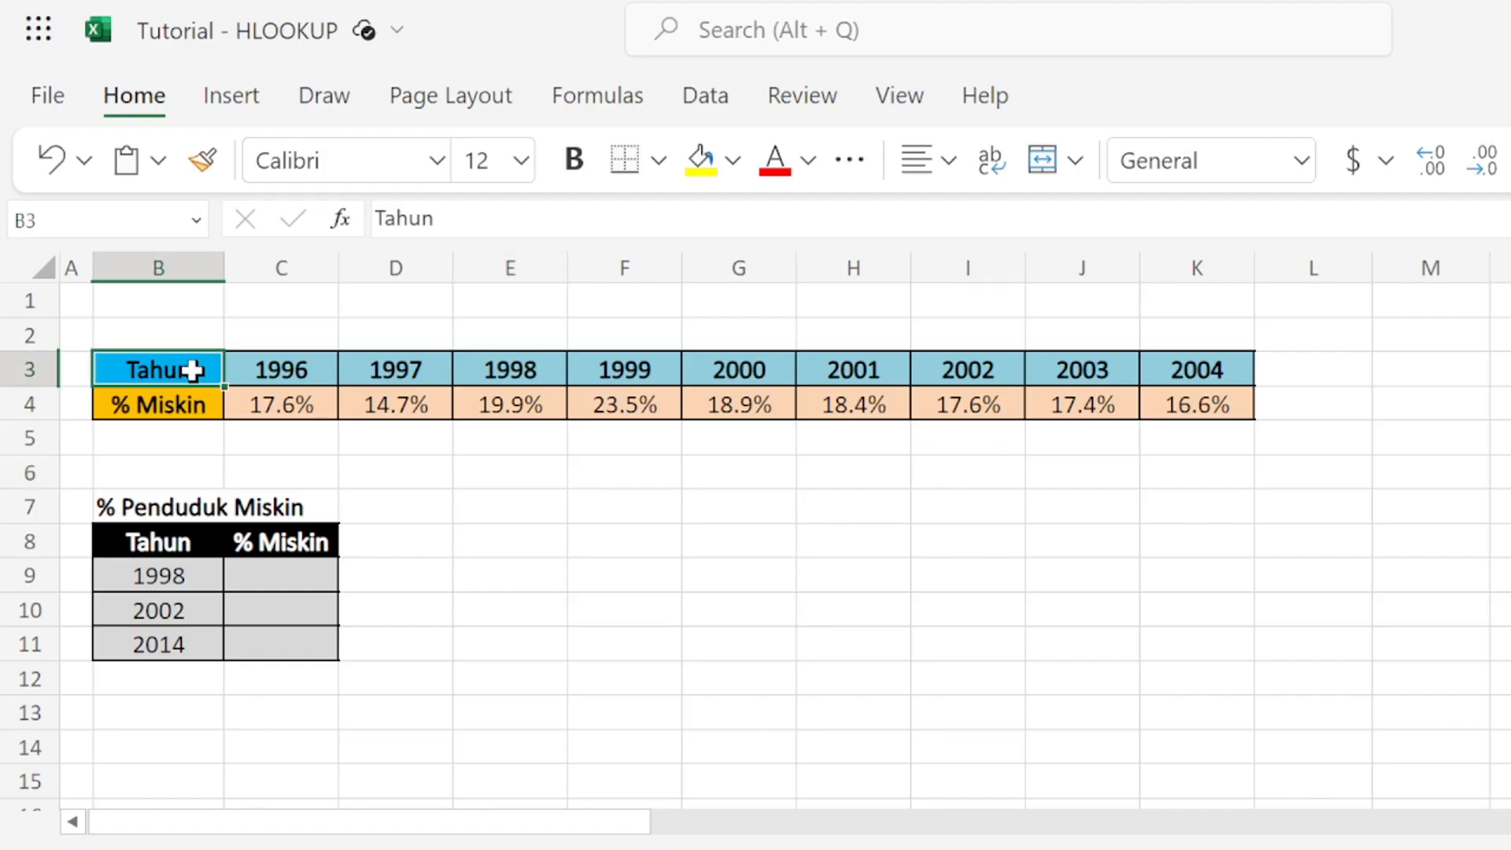
drag(191, 370, 1188, 388)
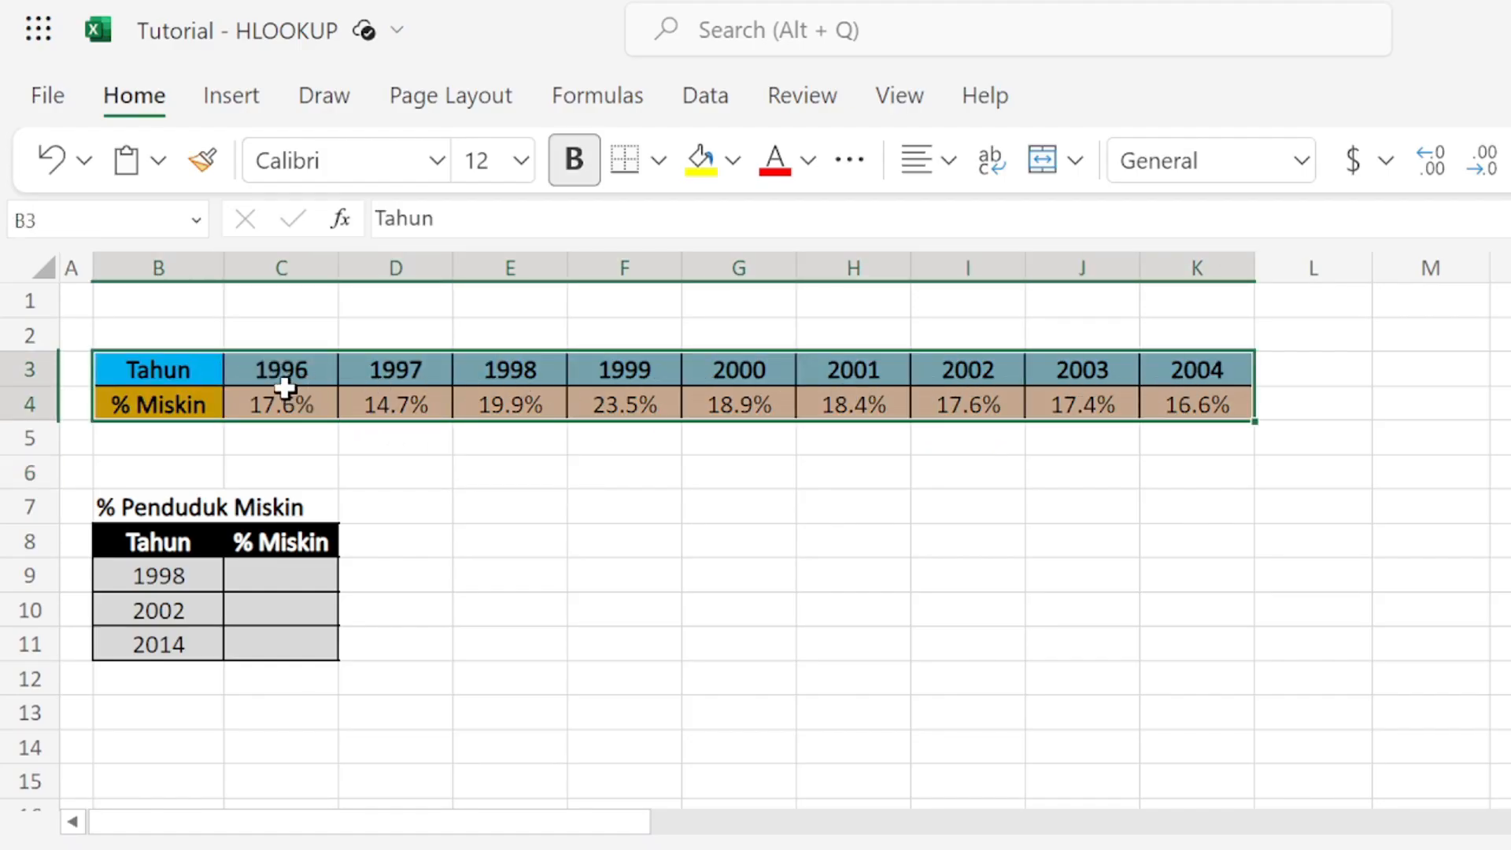
click(170, 369)
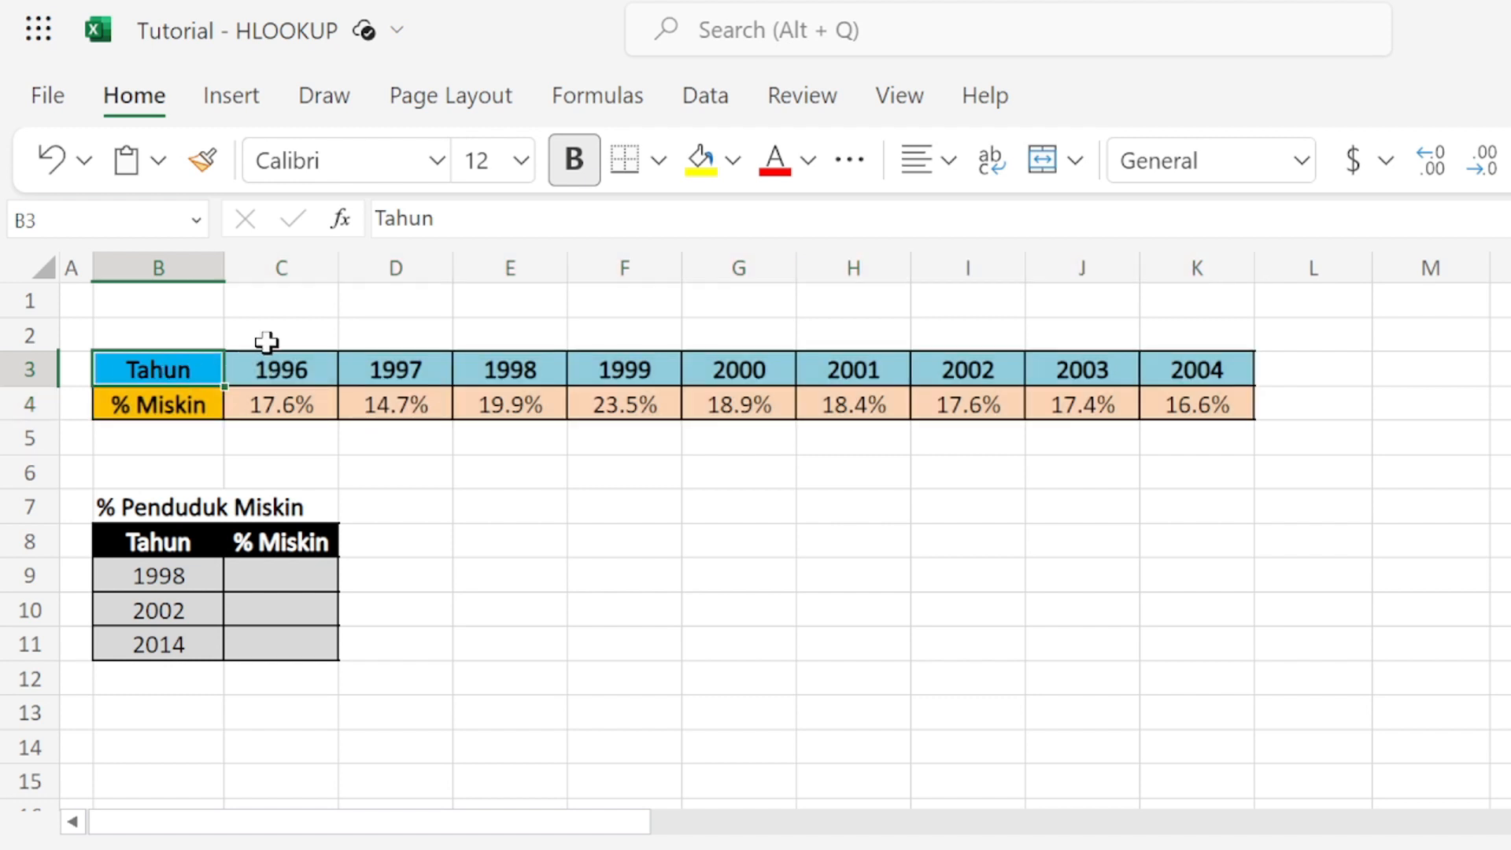
- Examine the year and % Miskin value pairs column by column from 1996 through 2001
drag(280, 370, 284, 407)
drag(367, 375, 371, 408)
drag(526, 370, 523, 406)
drag(624, 373, 617, 399)
drag(742, 374, 743, 405)
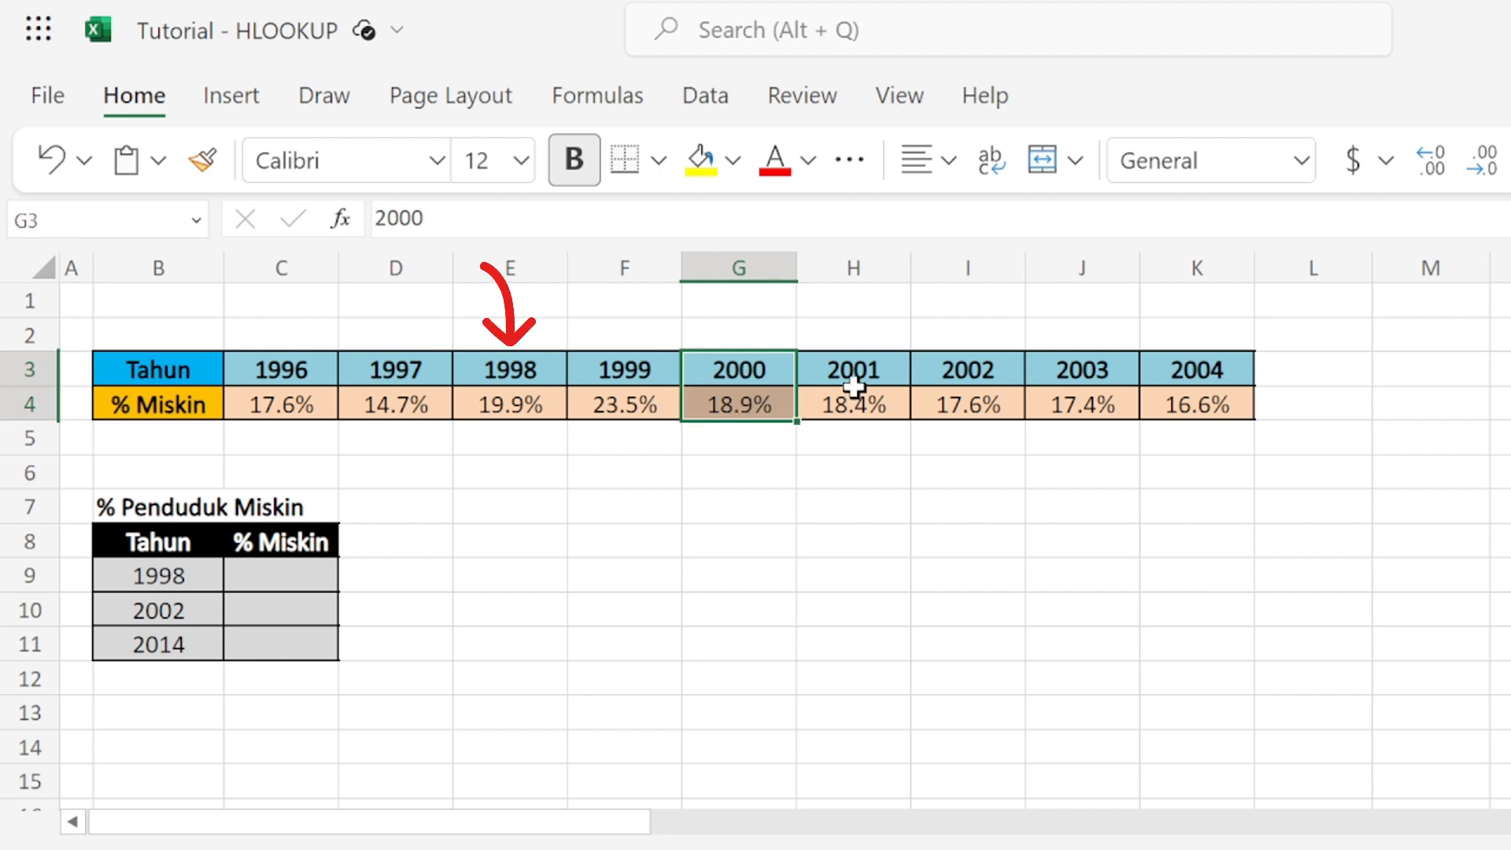
click(856, 393)
click(470, 496)
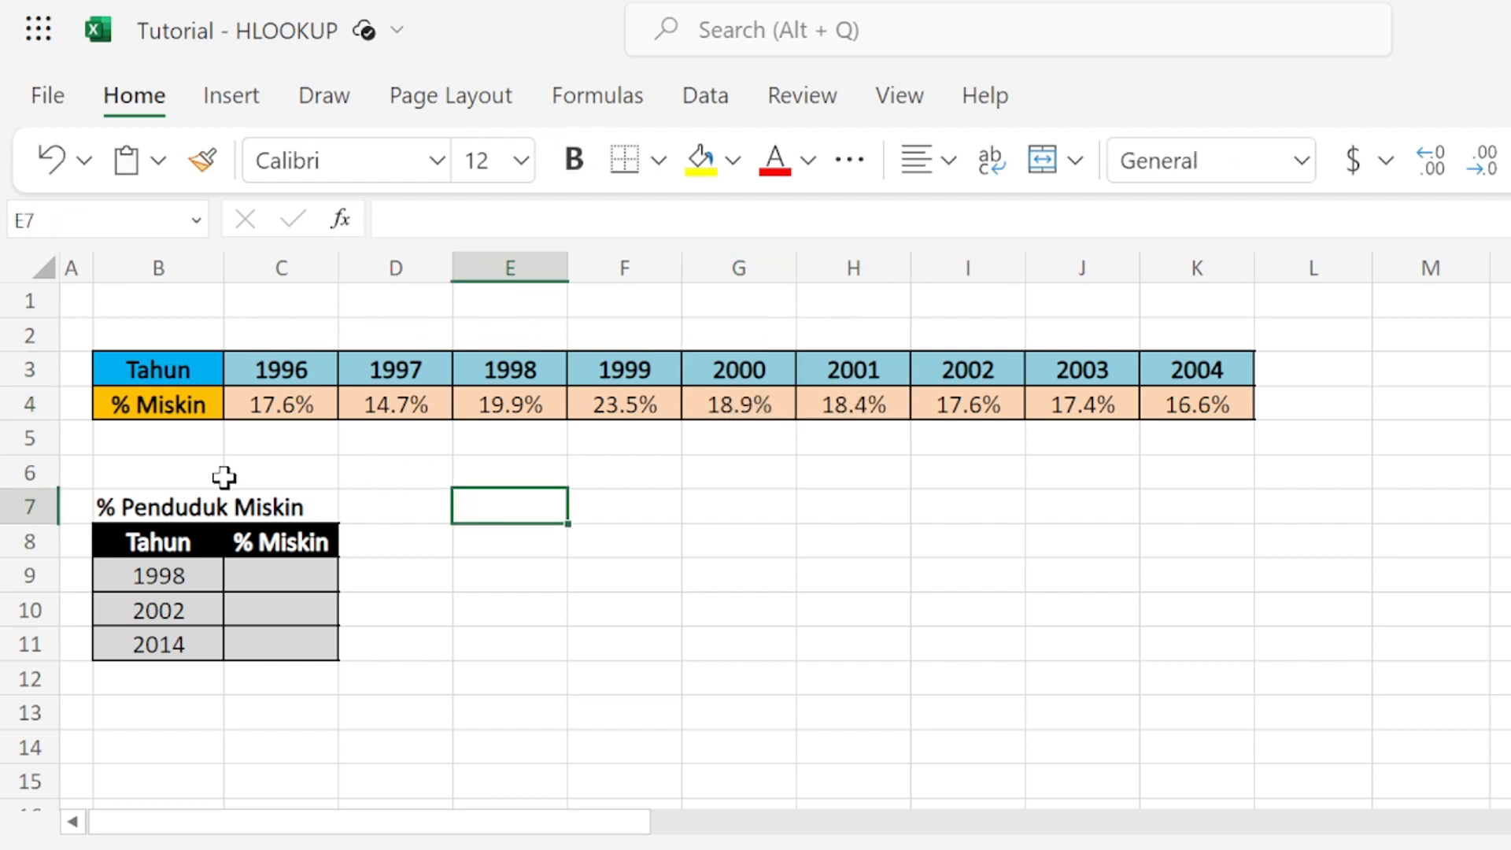
- Examine the % Penduduk Miskin title, the reference table B3:K4, its % Miskin row and its Tahun key row
click(112, 509)
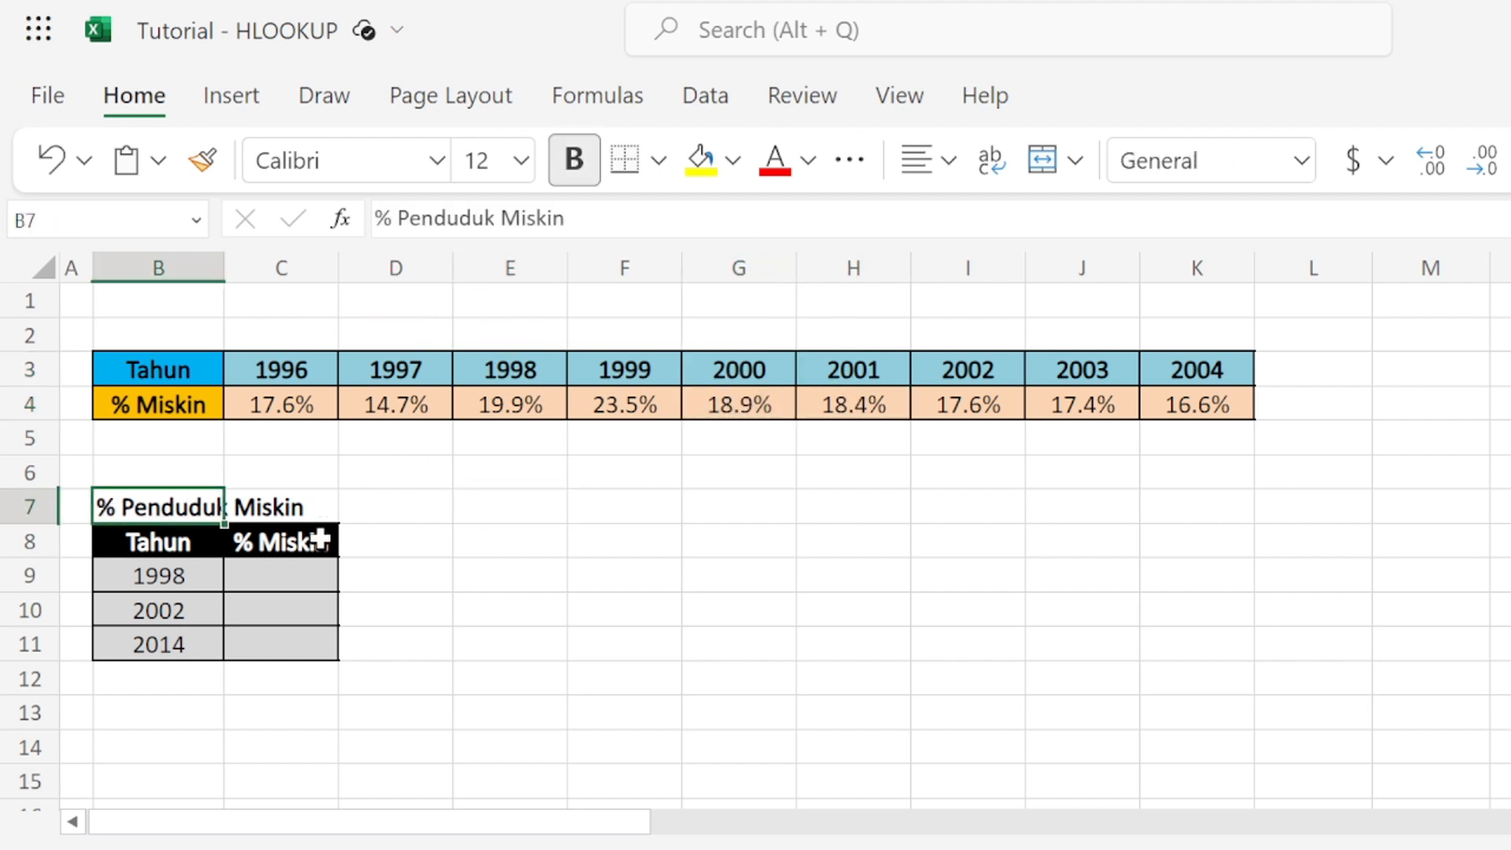
click(412, 499)
click(521, 502)
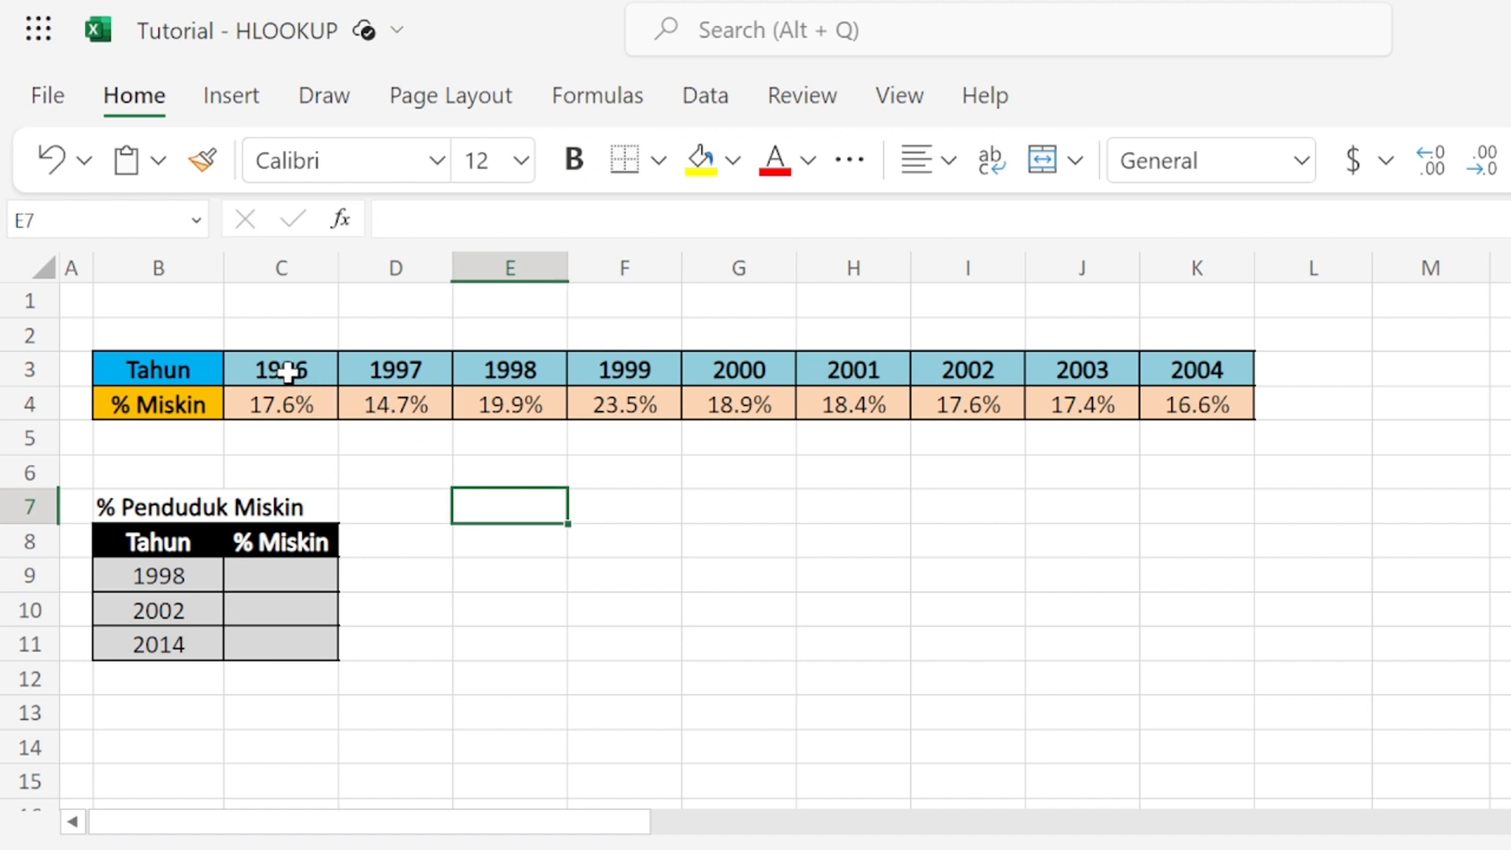
drag(288, 373, 1163, 375)
click(1181, 381)
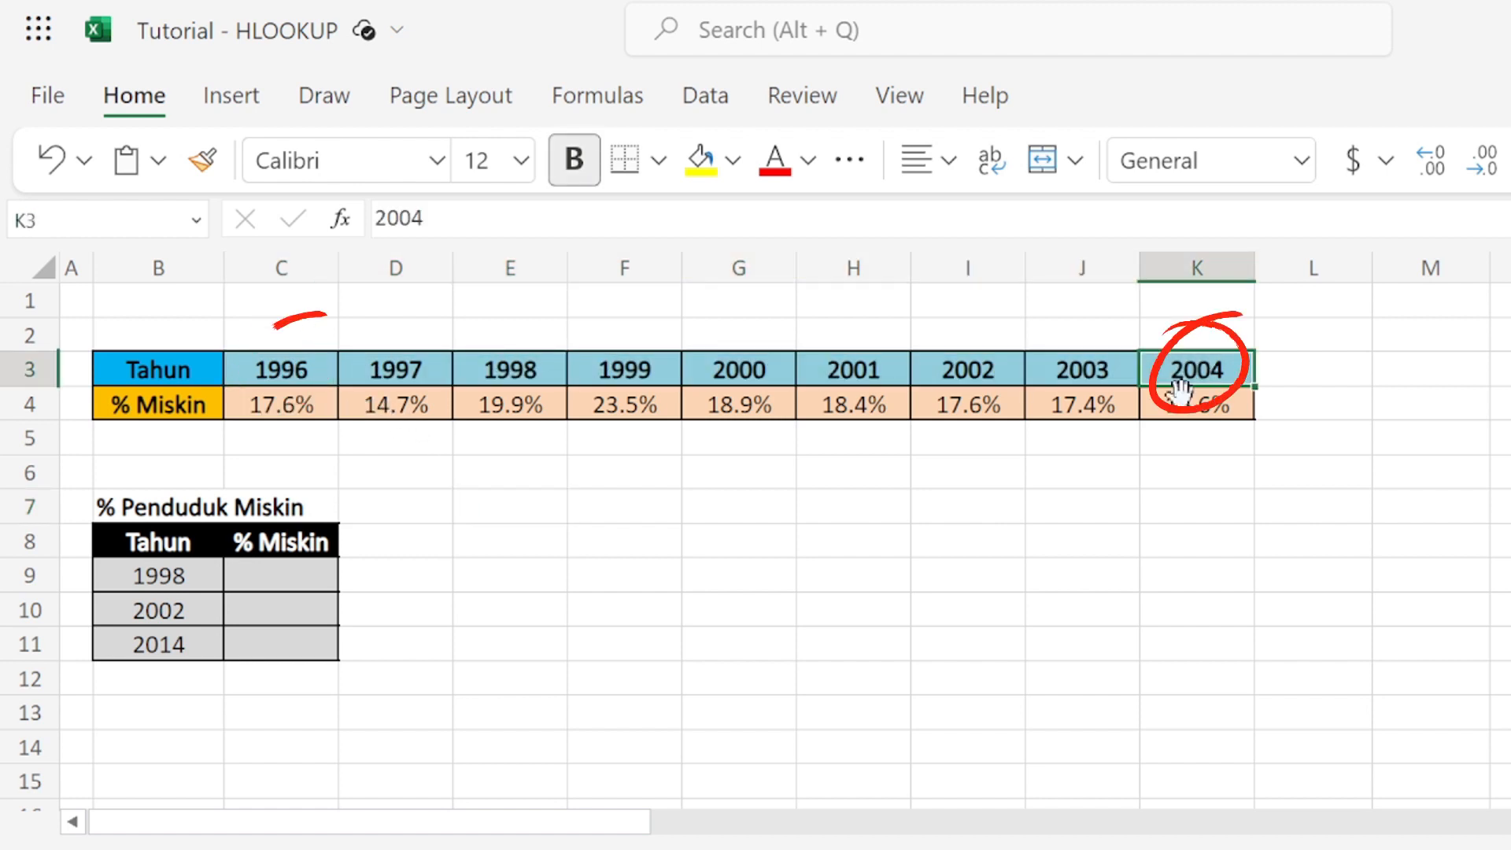
click(276, 470)
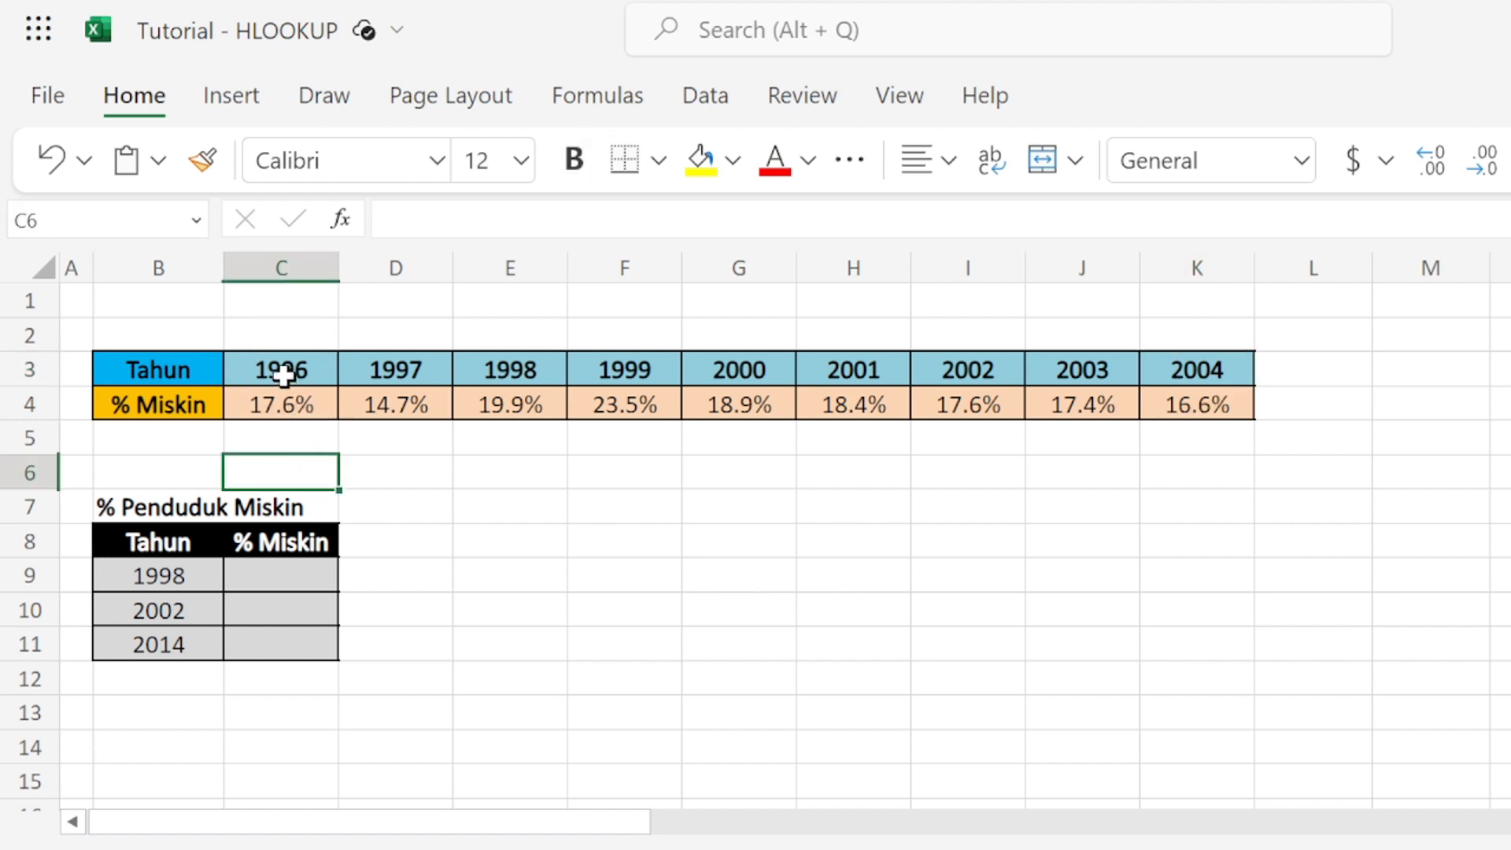
drag(181, 372, 1163, 391)
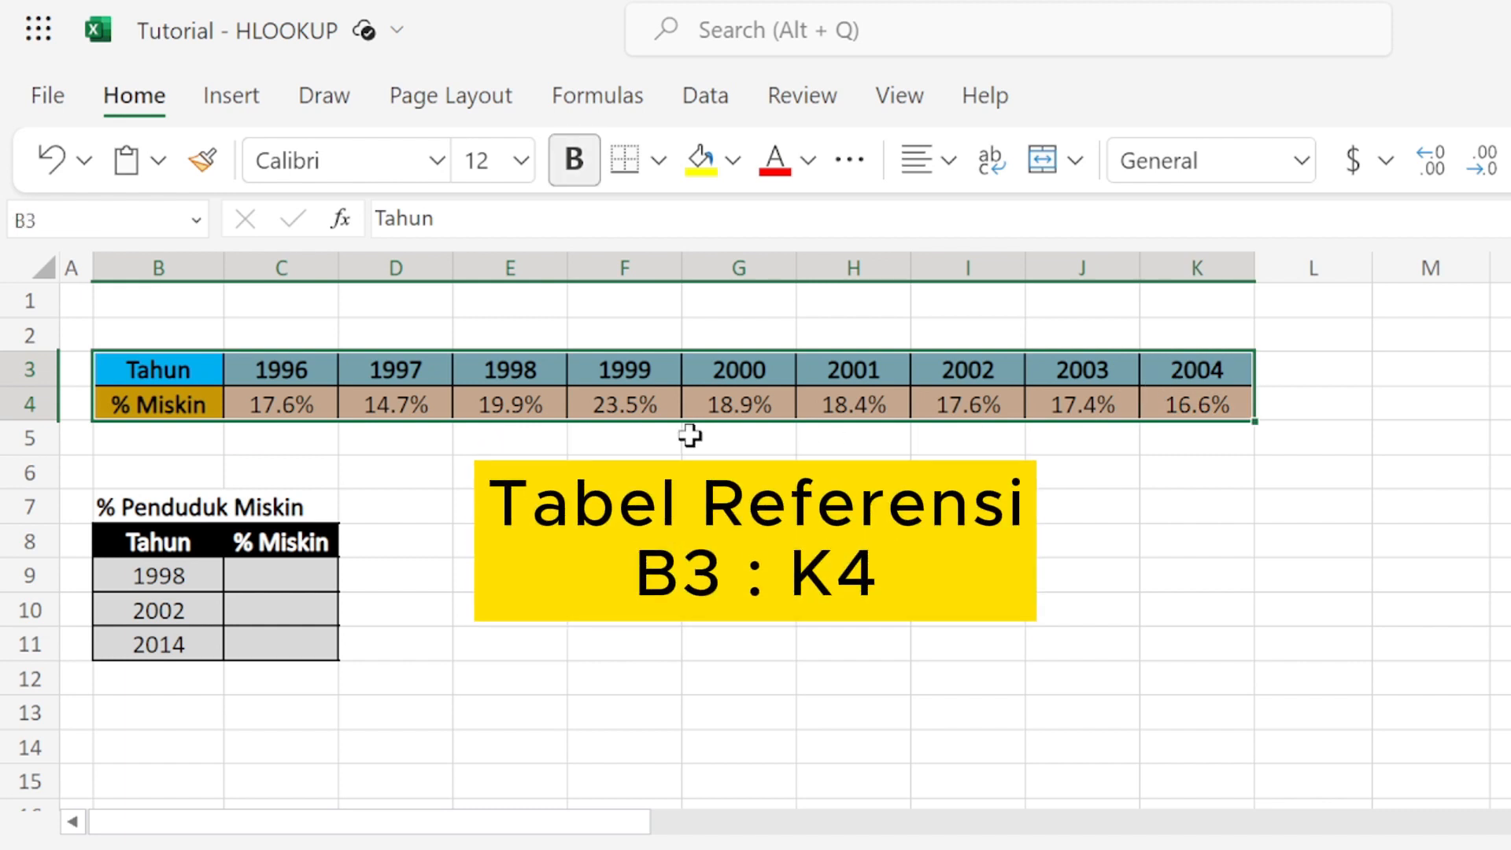
click(344, 455)
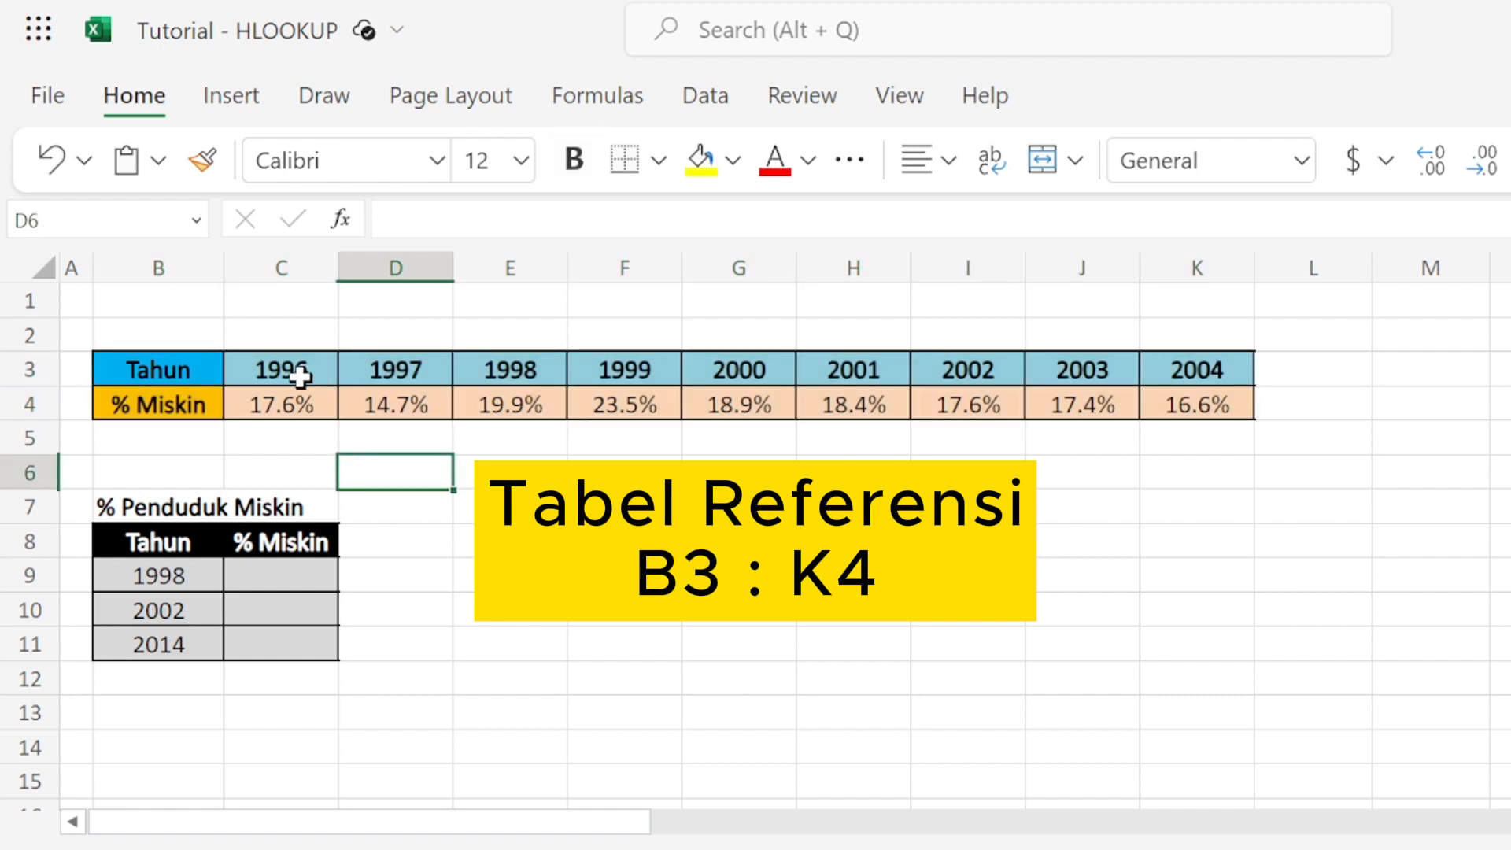
drag(191, 372, 550, 393)
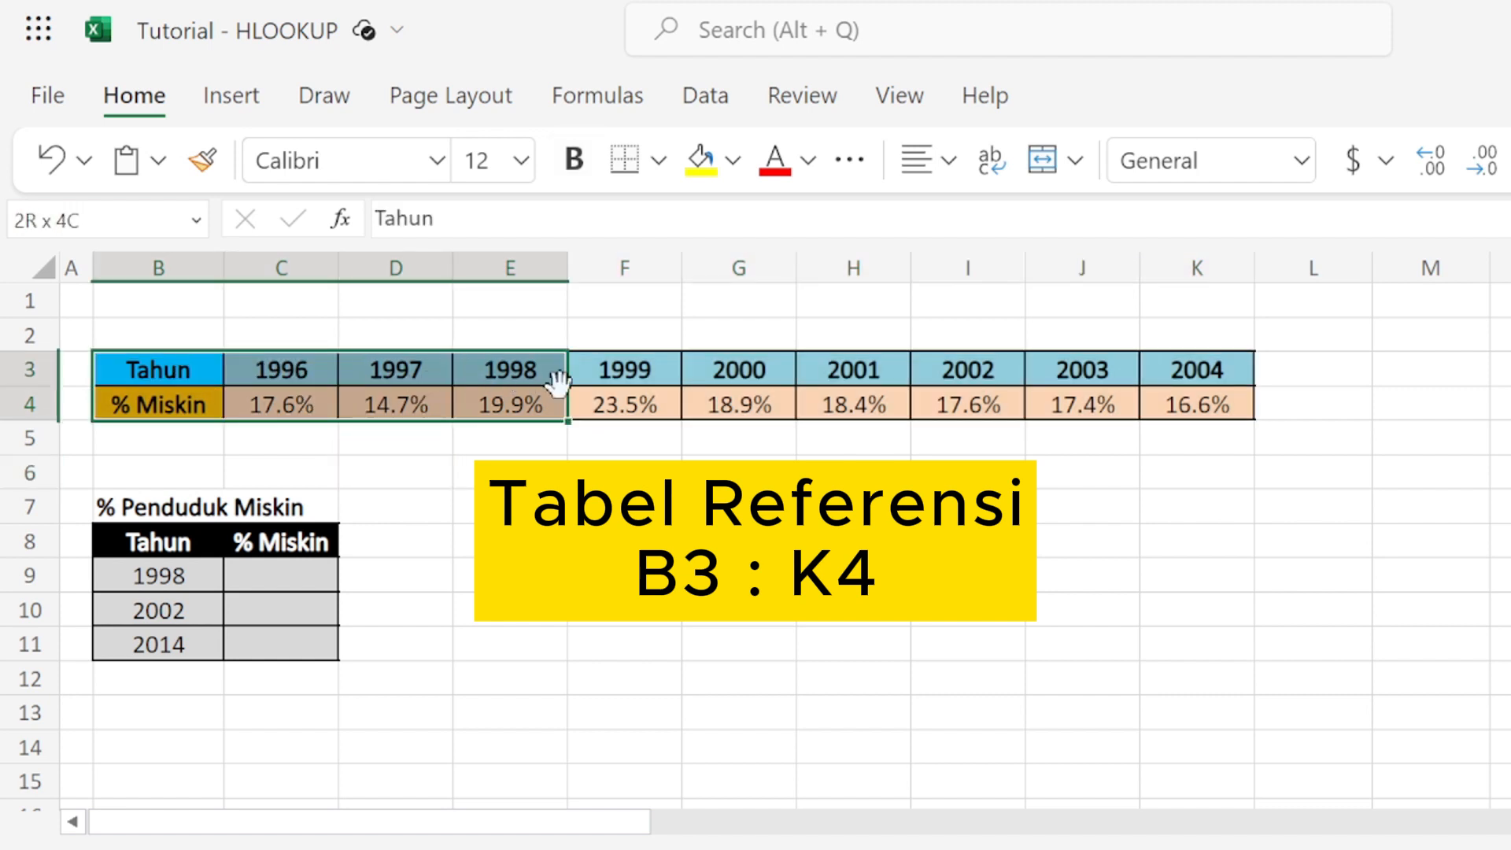
click(110, 397)
drag(234, 397, 1149, 403)
drag(154, 373, 1178, 371)
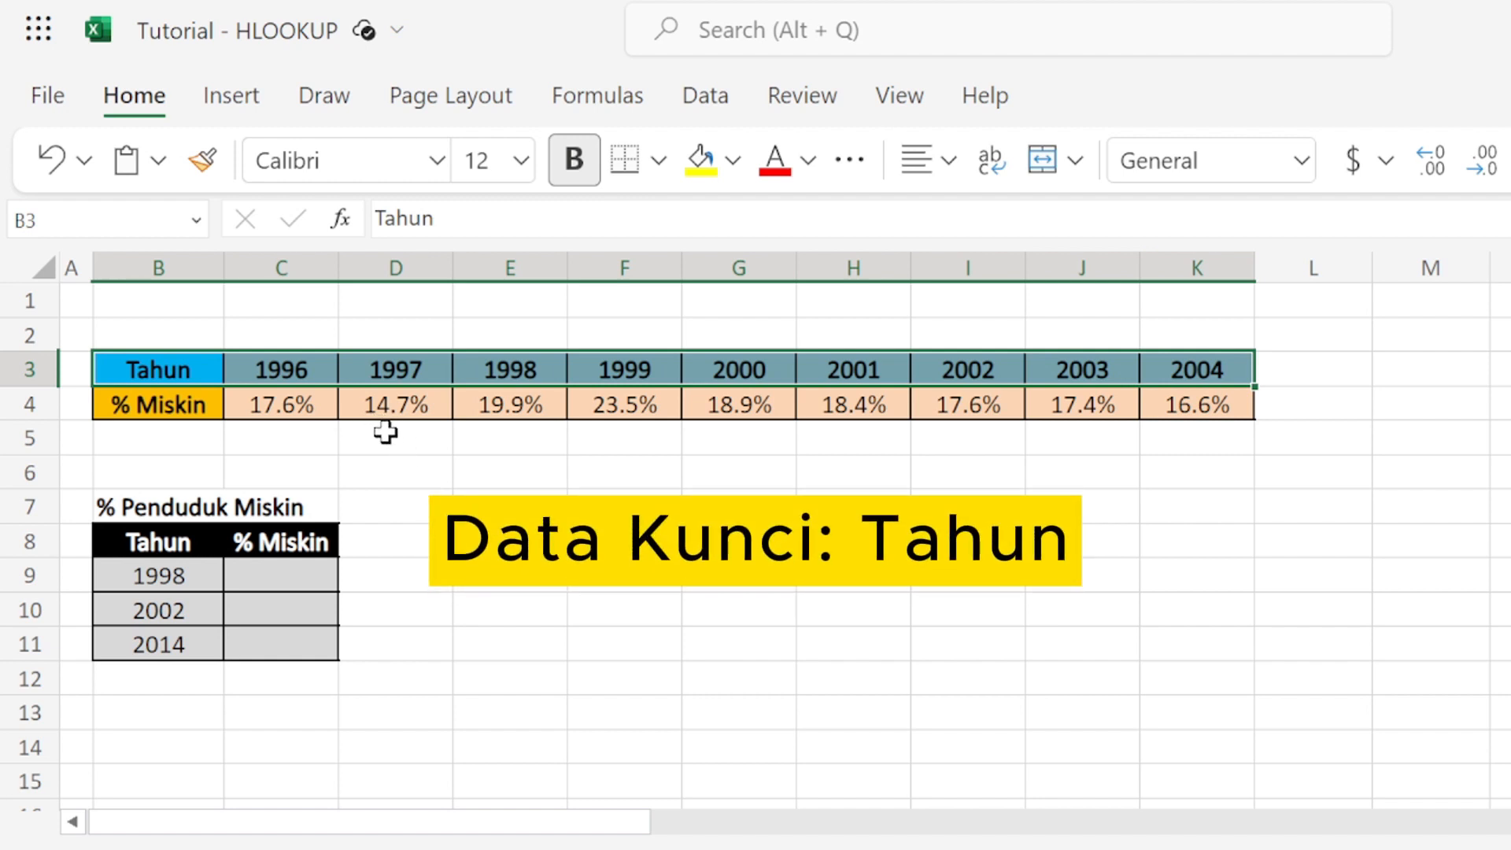
- Examine the working table B8:C11, checking each lookup year against its % Miskin cell
drag(163, 574, 158, 641)
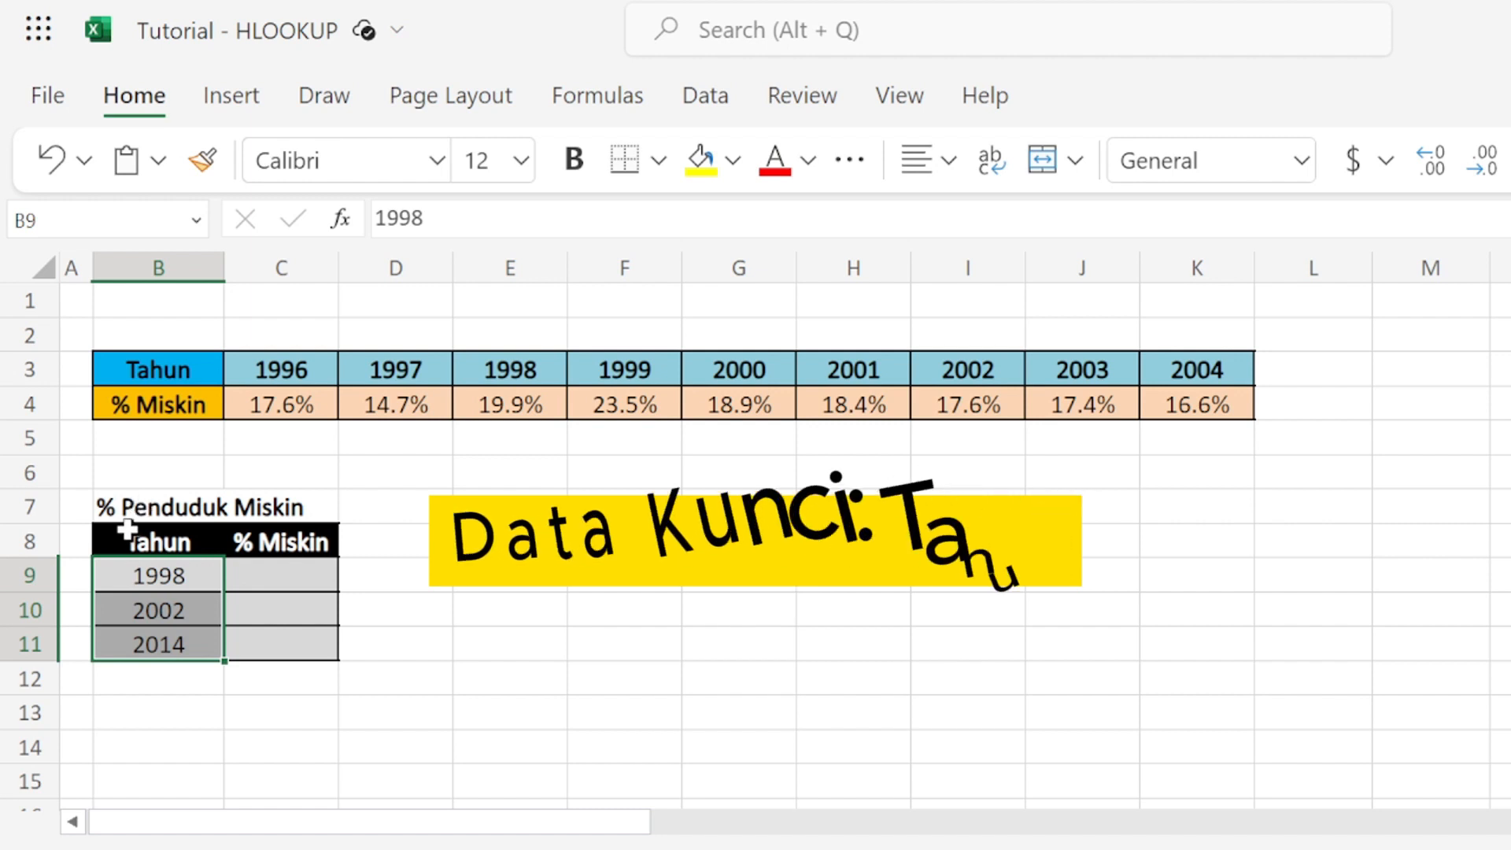
drag(126, 535, 266, 650)
click(396, 551)
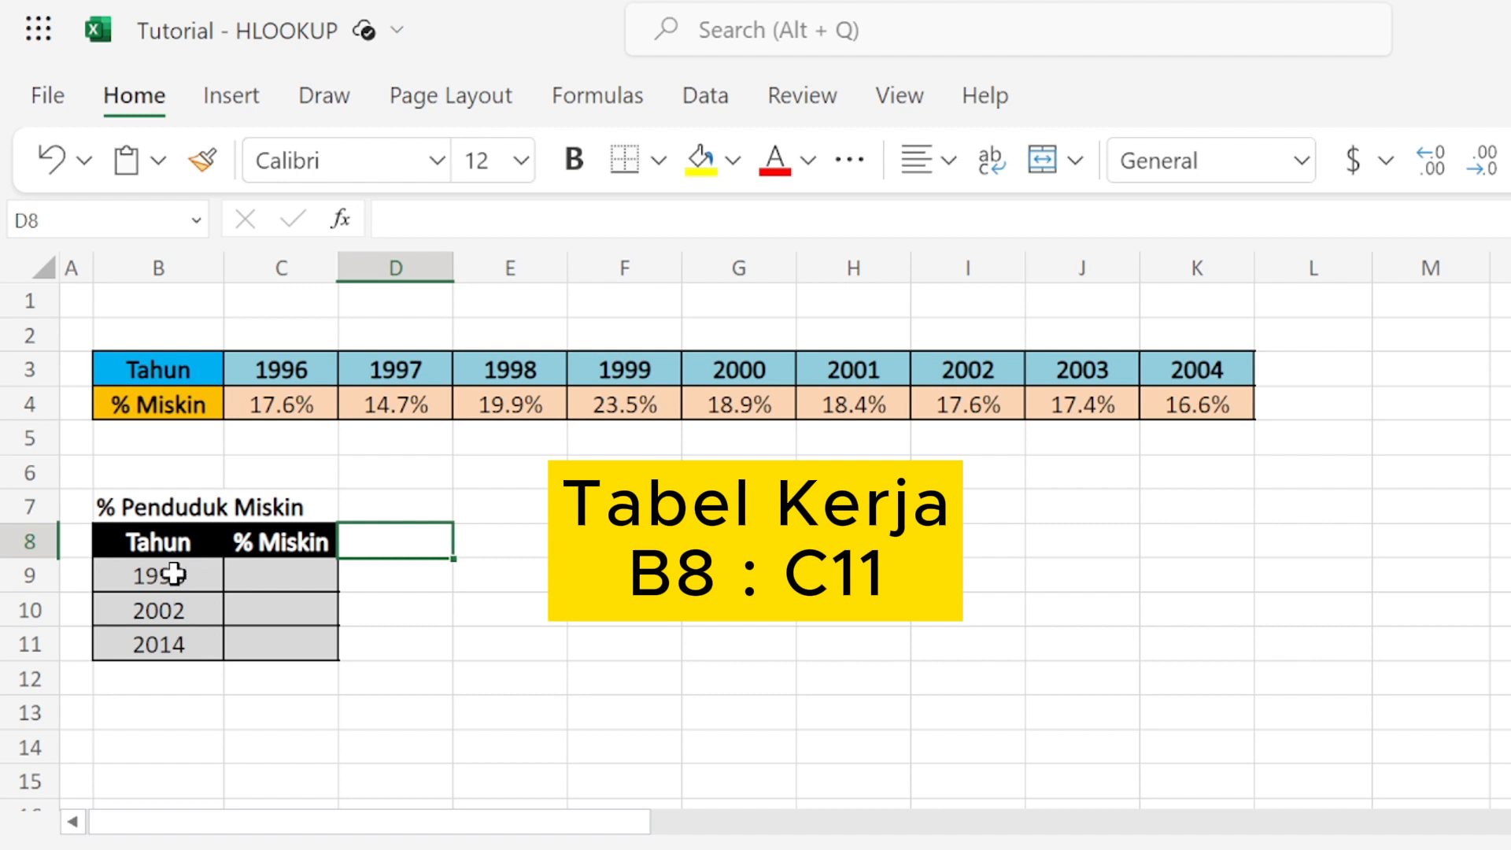
click(262, 543)
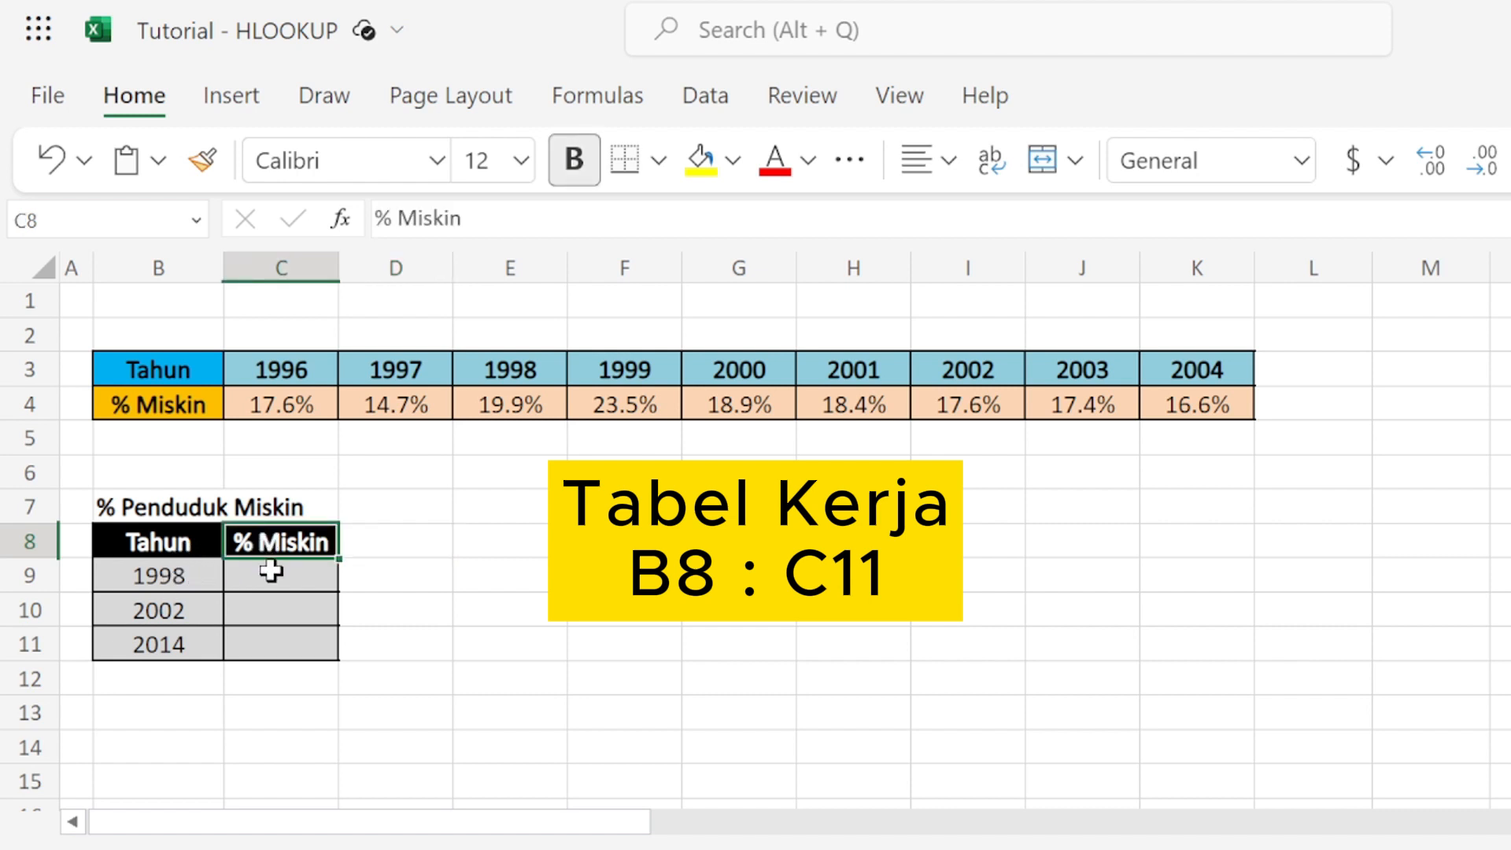
drag(159, 574, 297, 573)
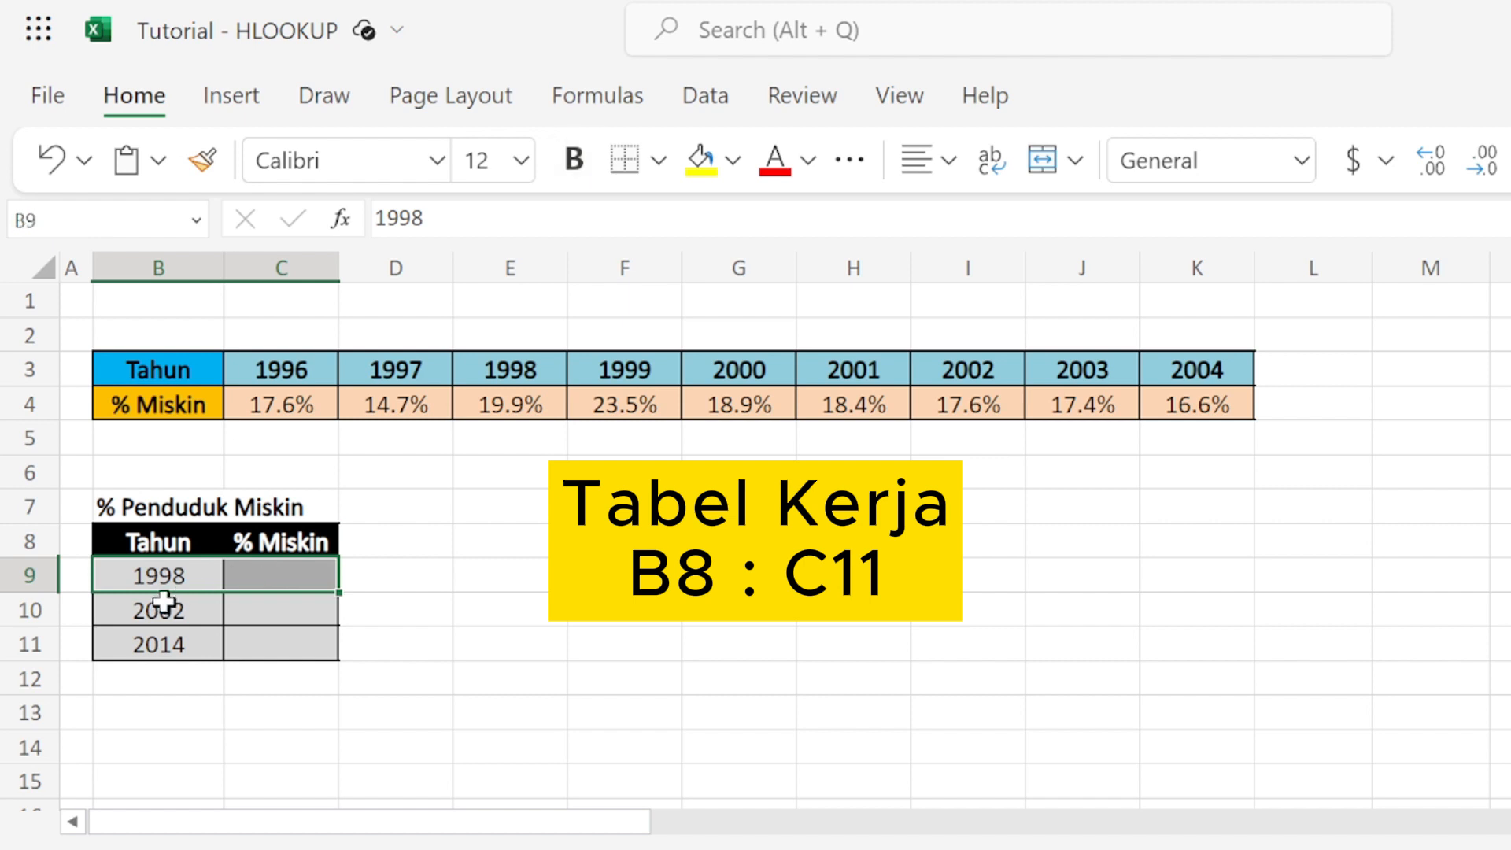
drag(162, 607, 264, 604)
drag(169, 645, 297, 641)
click(170, 573)
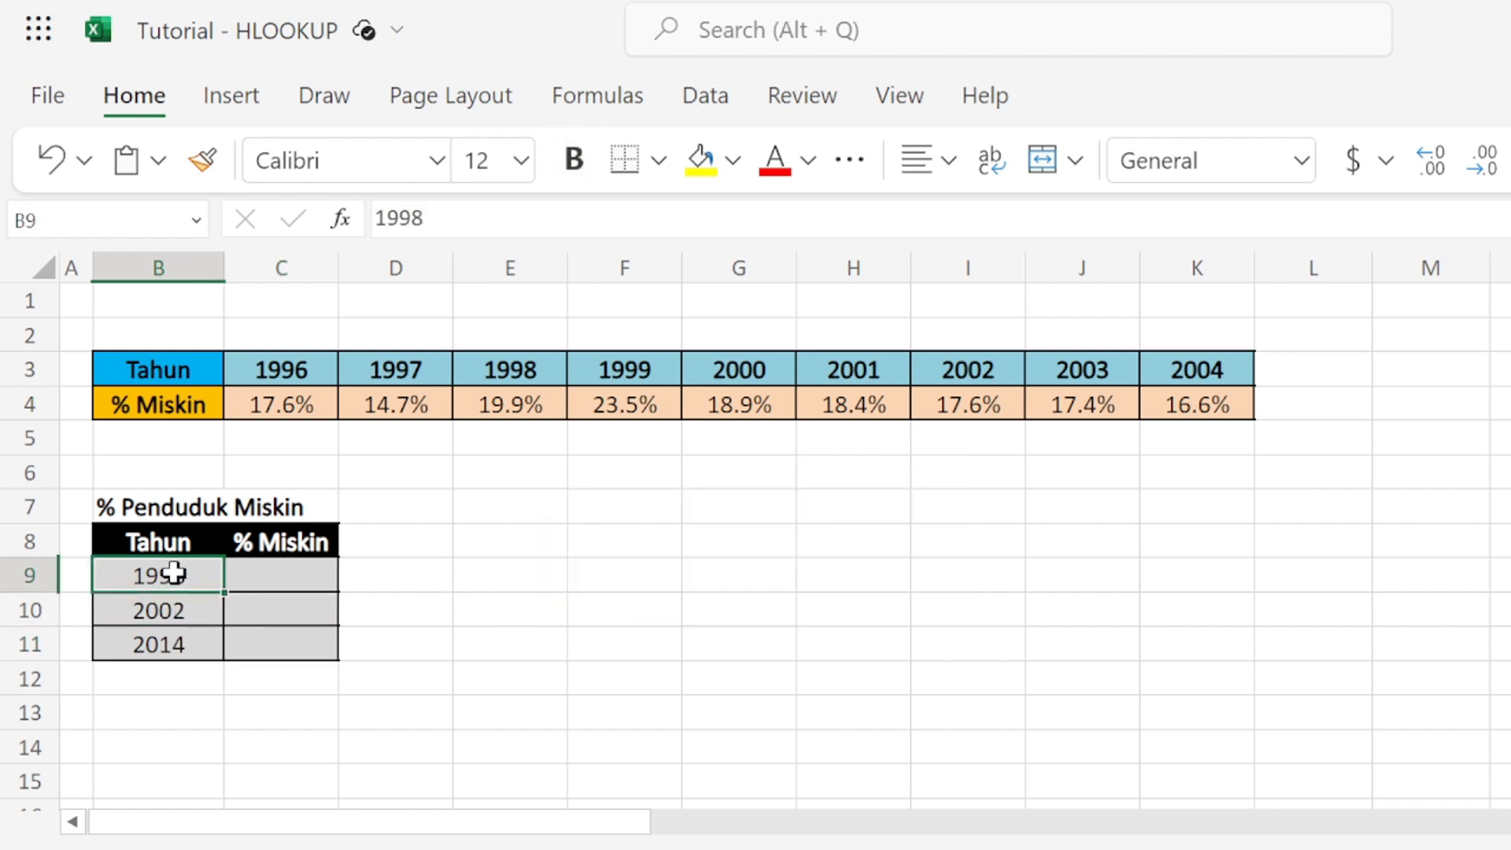
drag(170, 574, 166, 646)
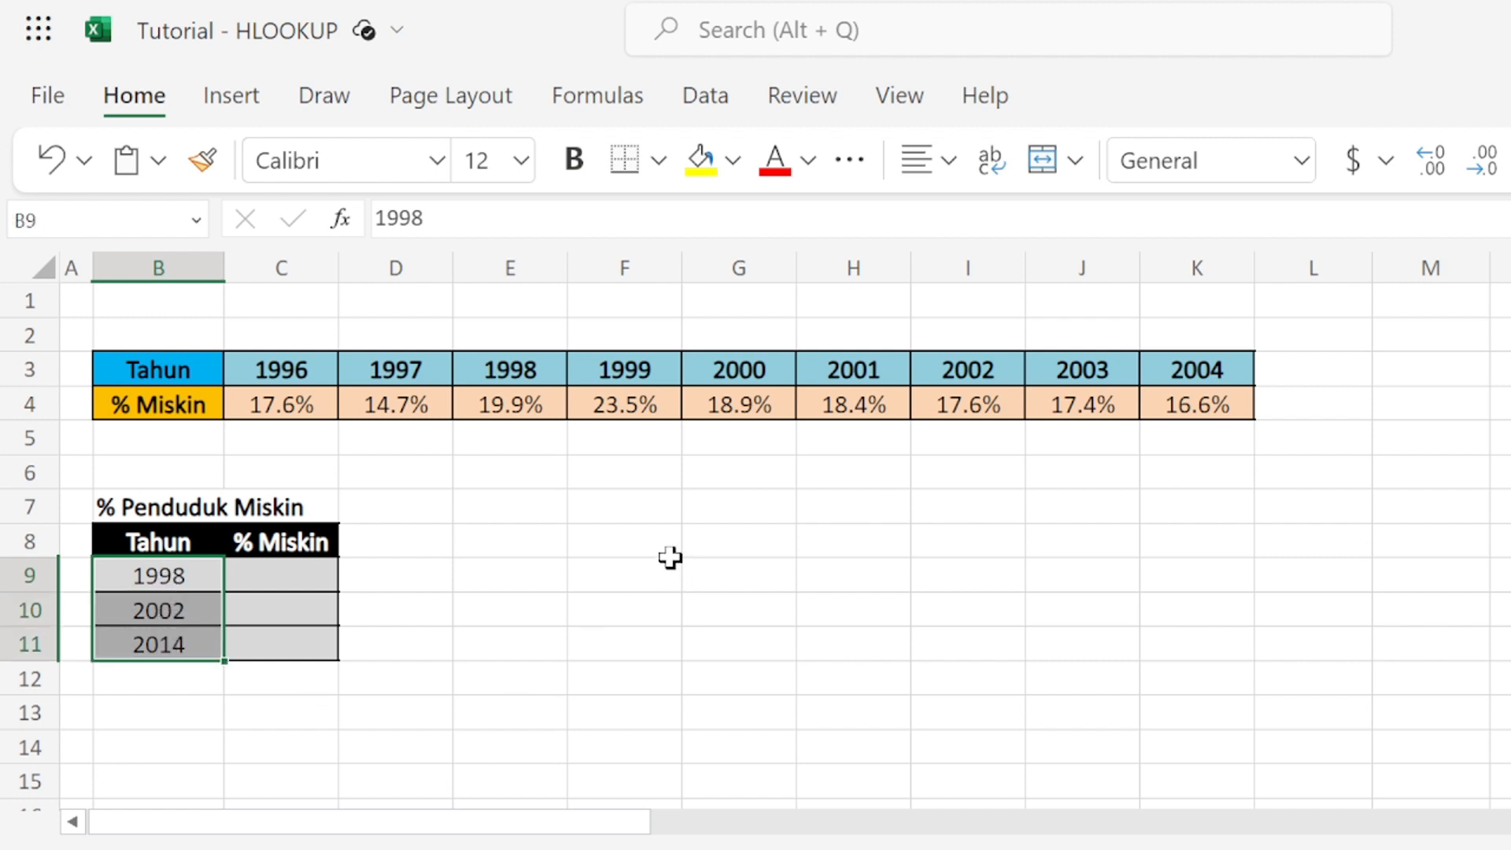
- Start an HLOOKUP formula in C9 with B9 as the lookup value and C3:K4 as the table array
click(294, 577)
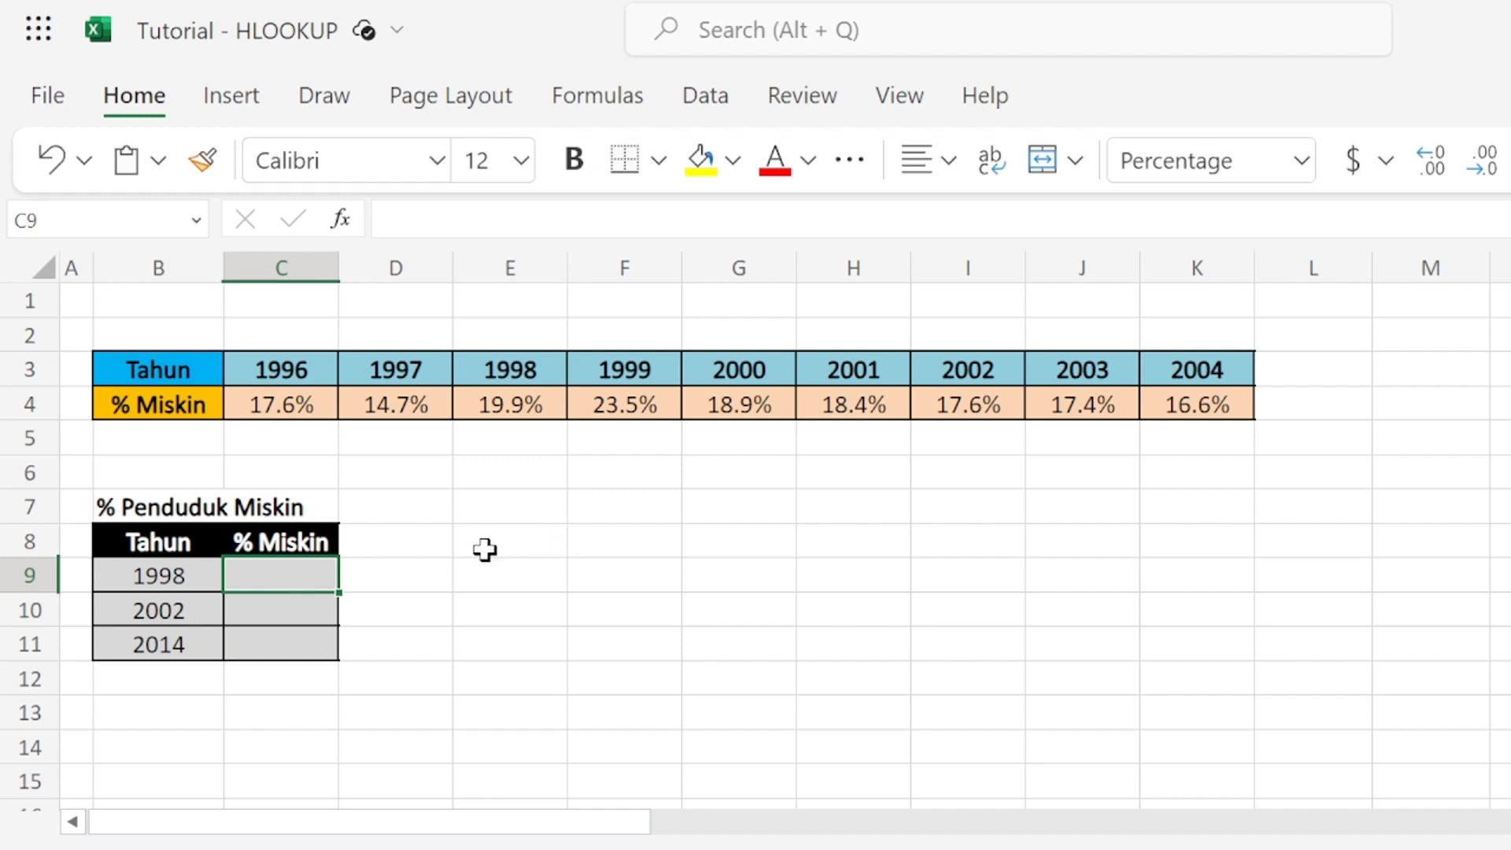
text(=)
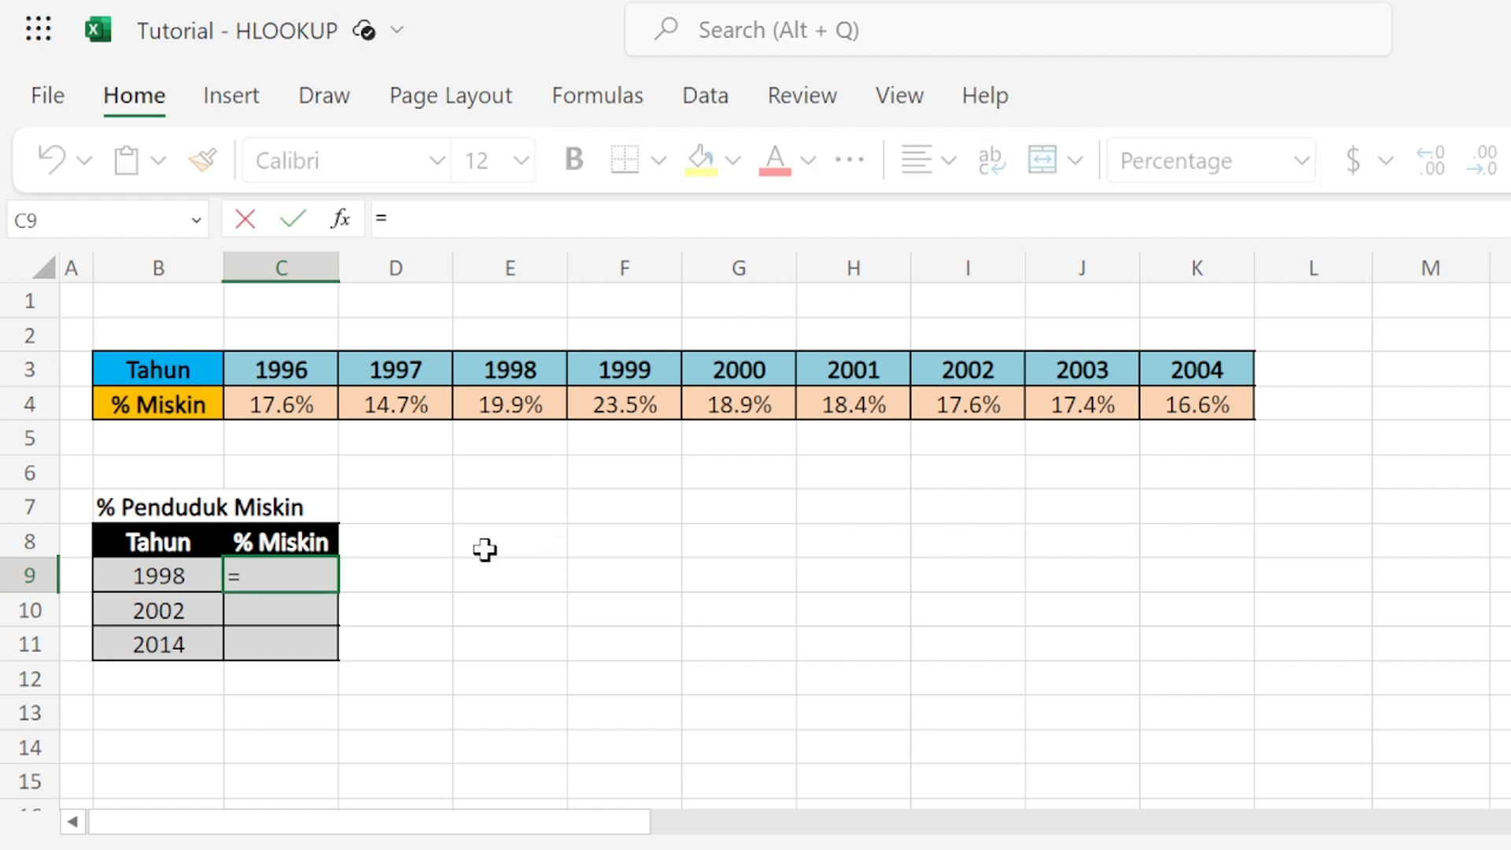
text(HLO)
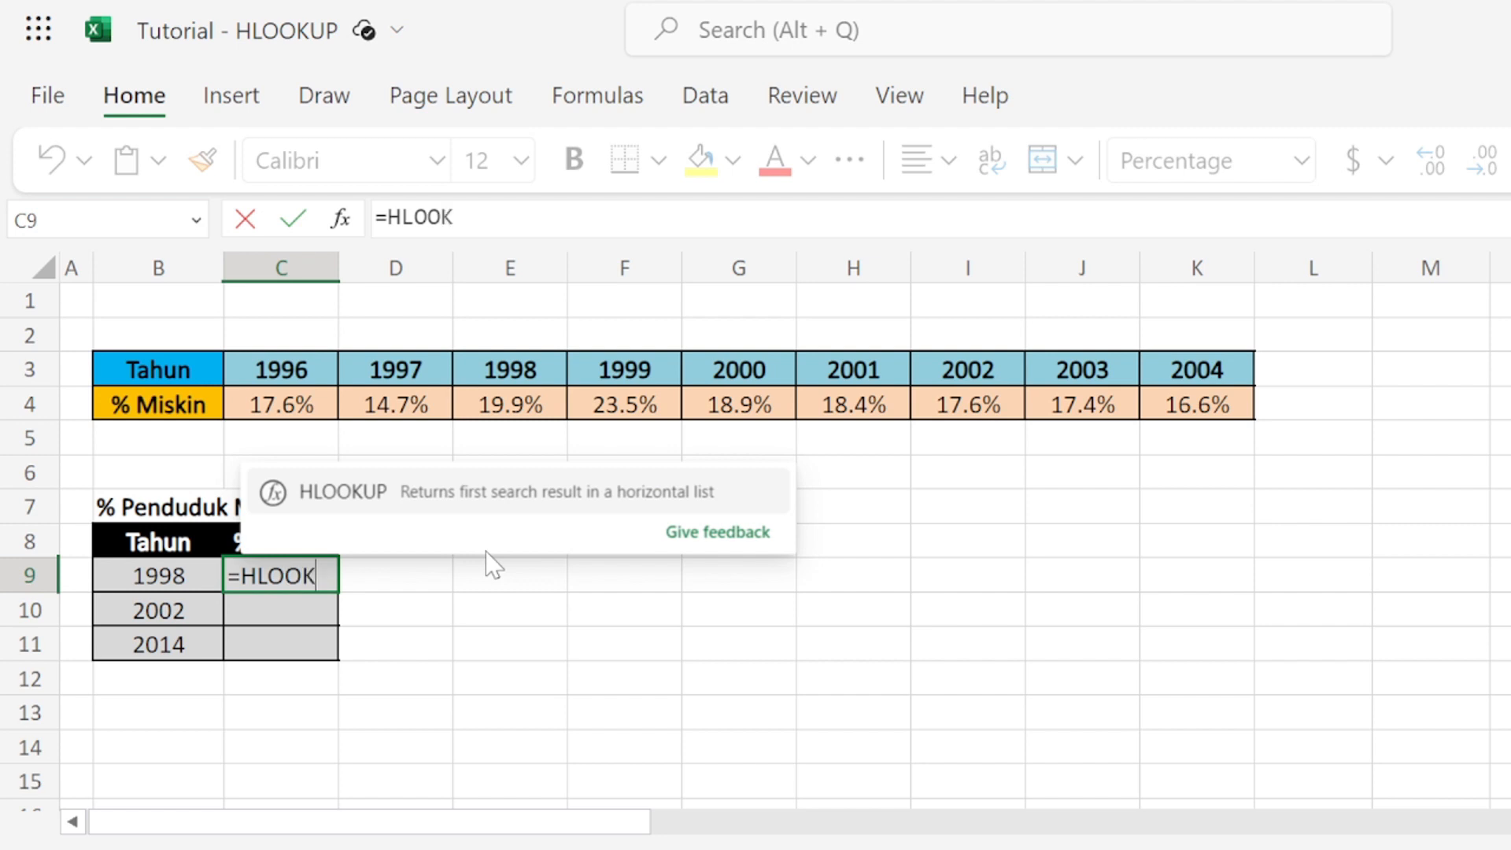
text(OK)
key(Tab)
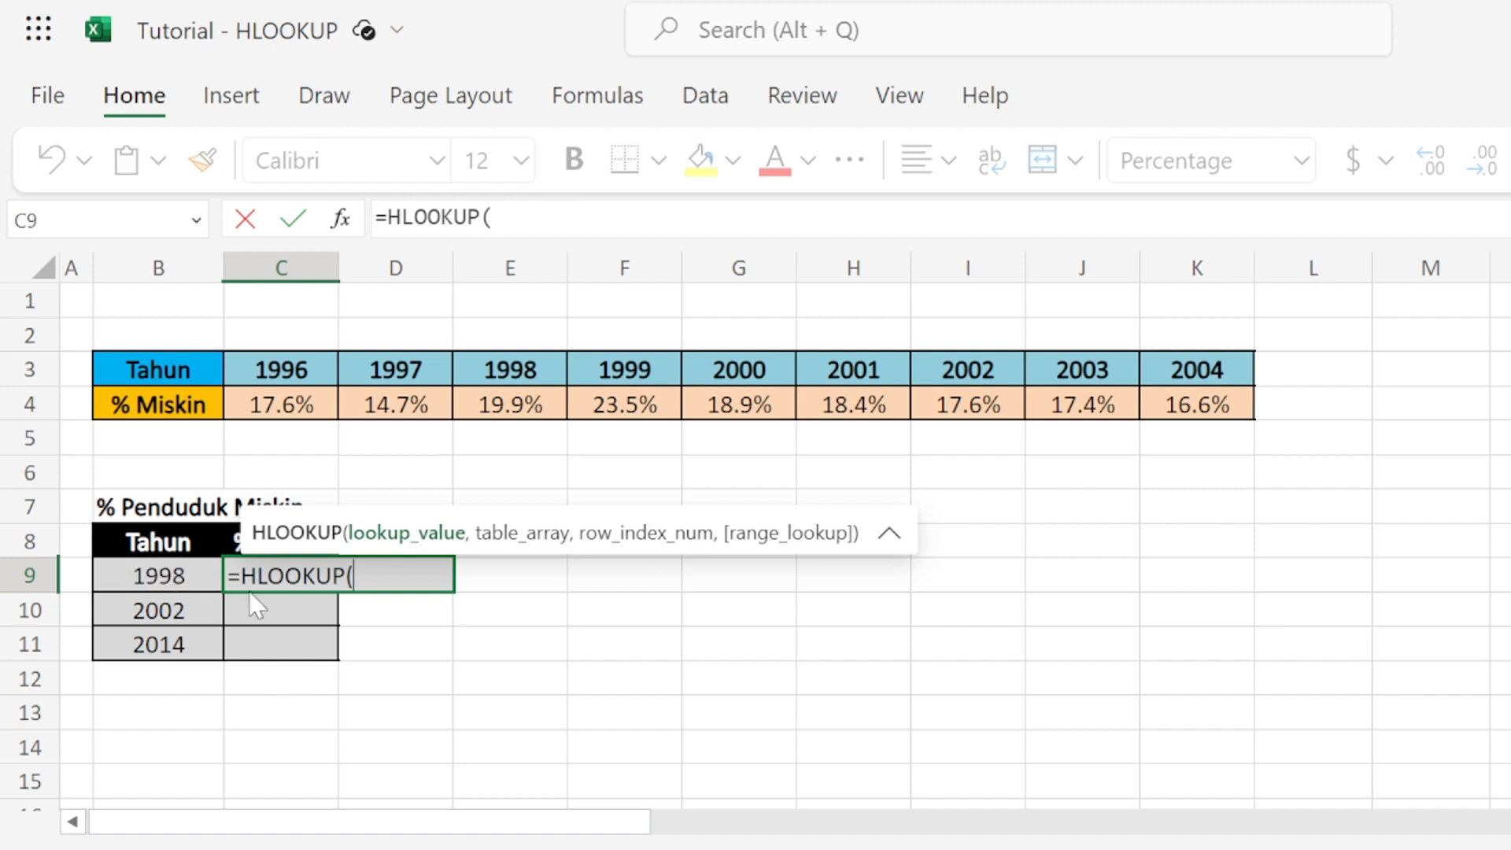
text(9)
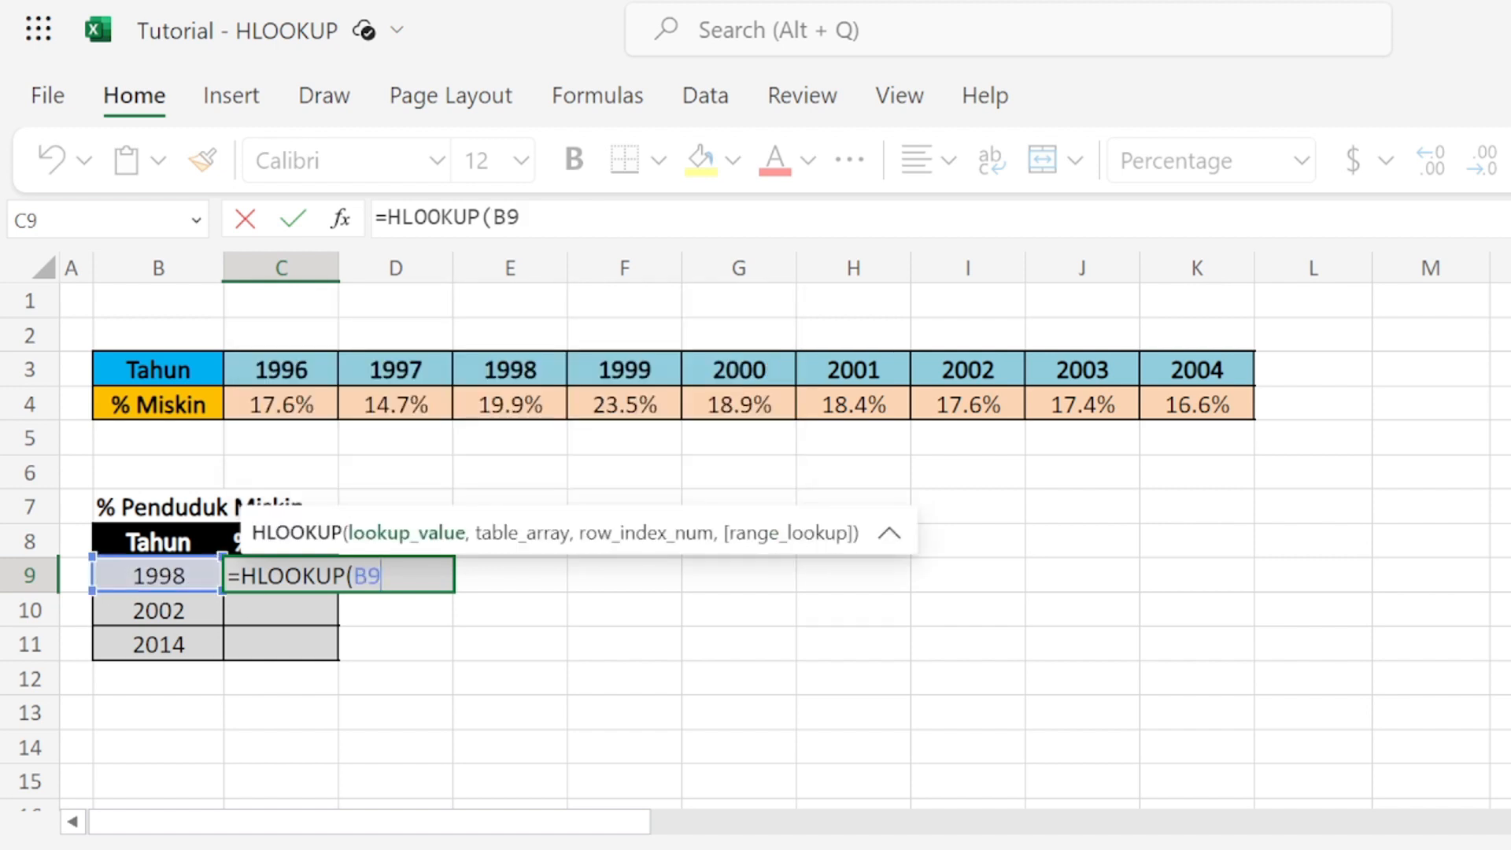
text(,)
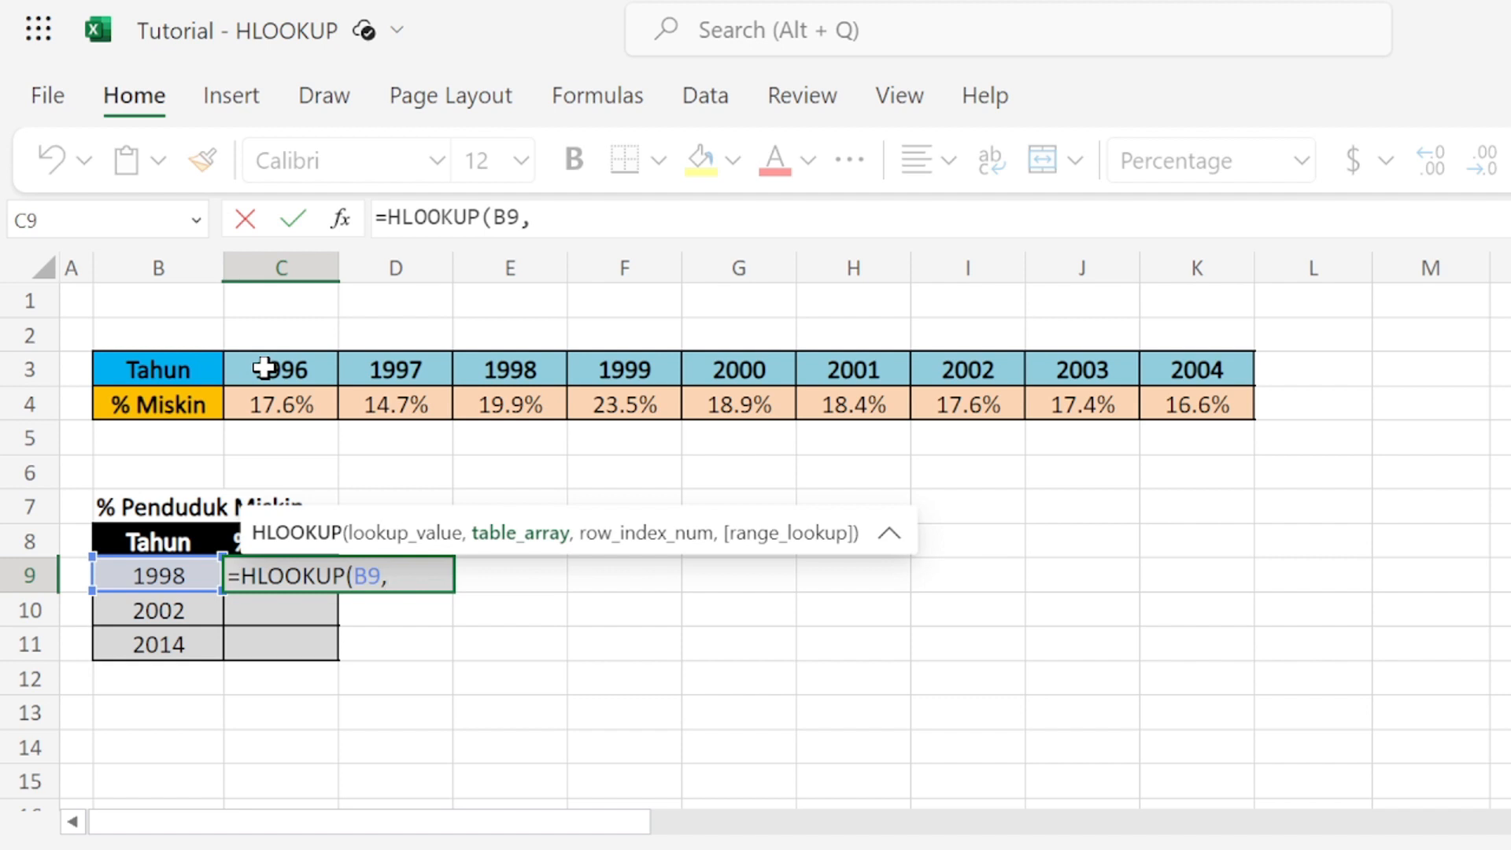
drag(264, 367, 1163, 407)
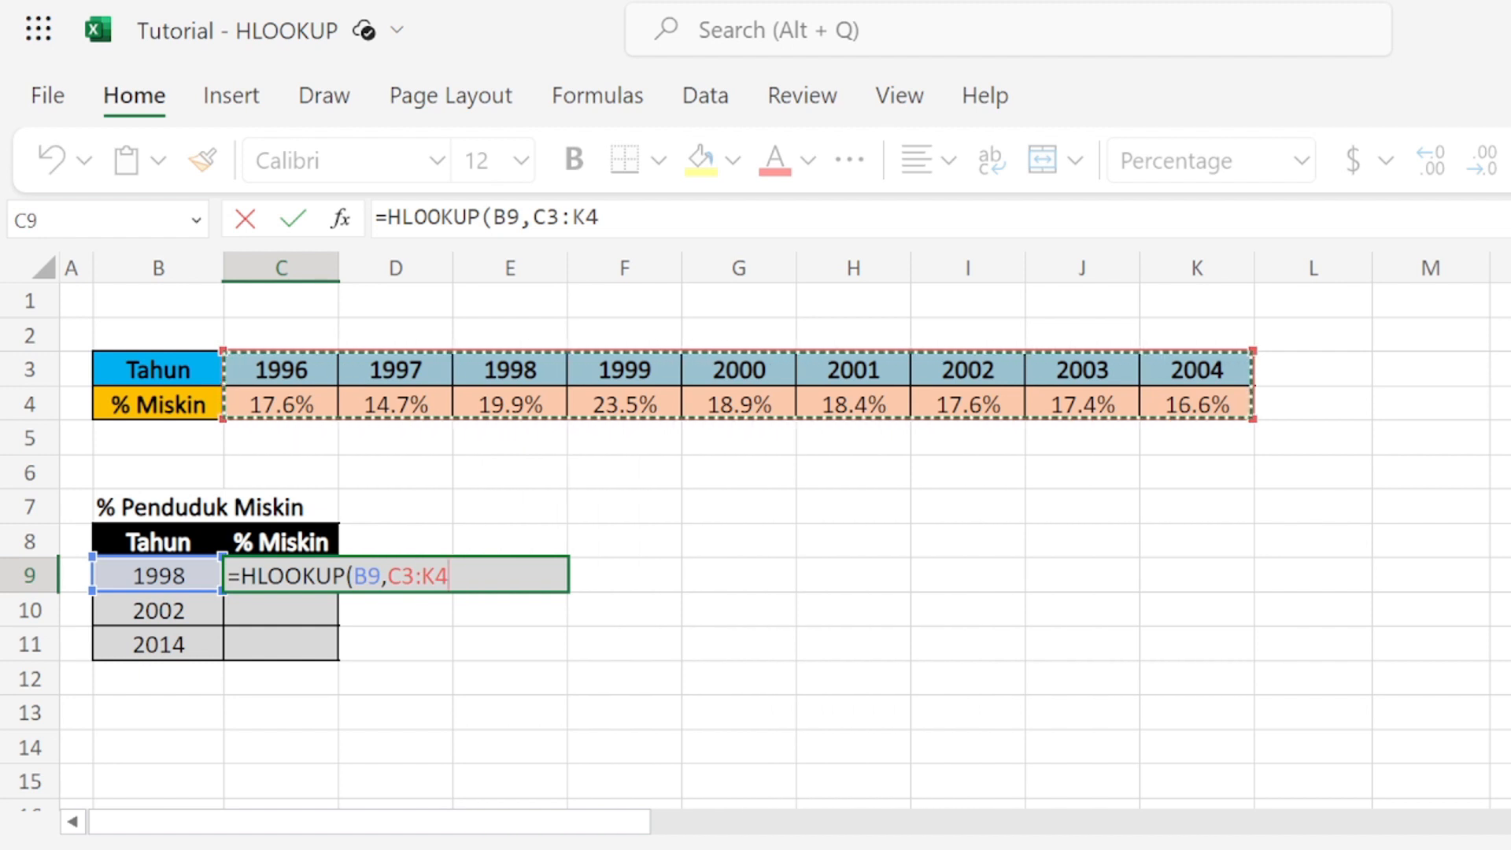
- Set the row index number of the HLOOKUP formula in C9 to 2
text(,)
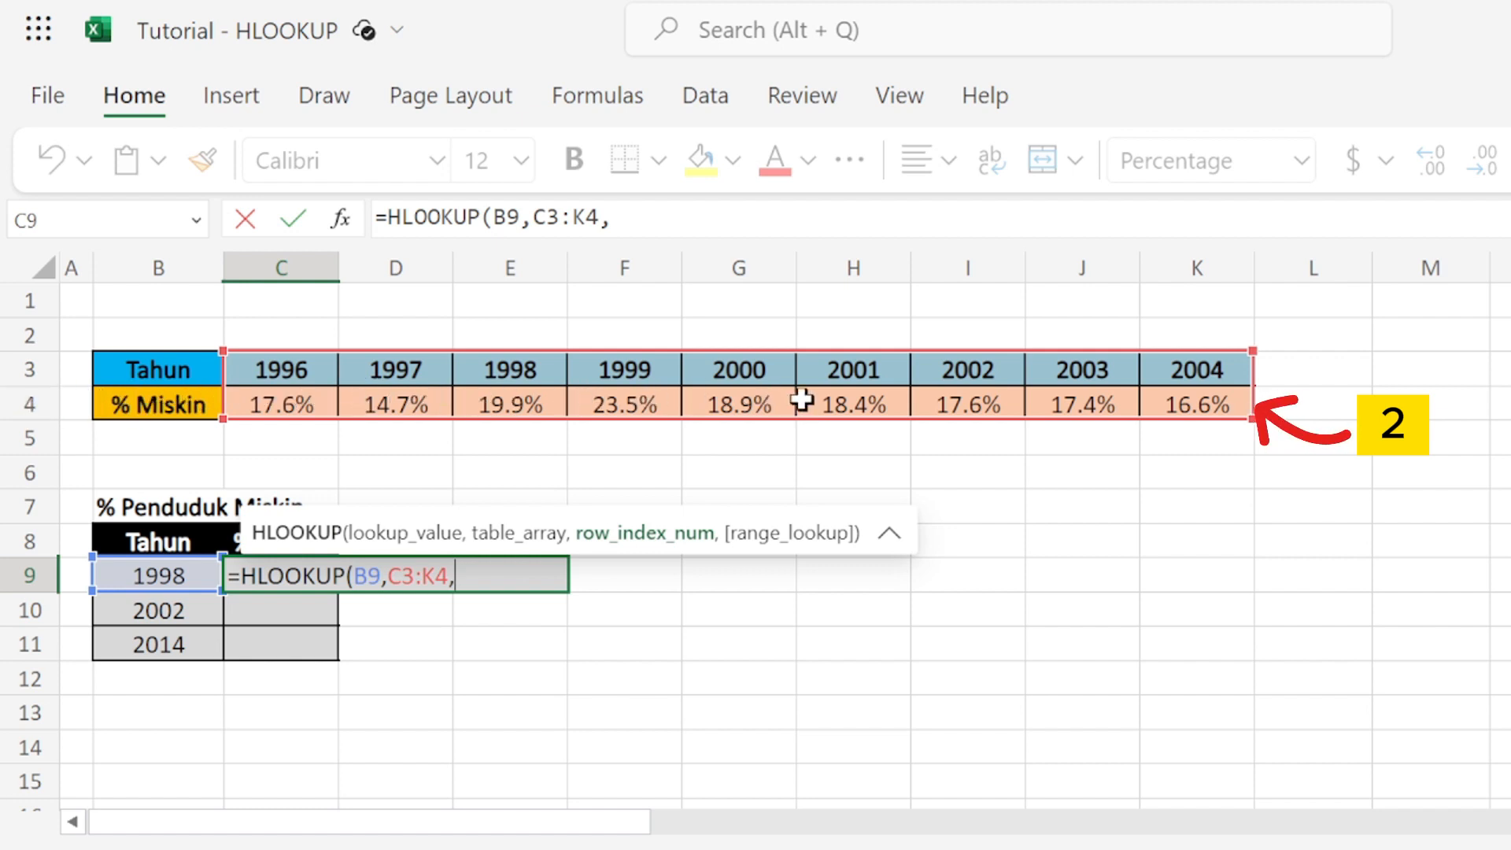
text(2)
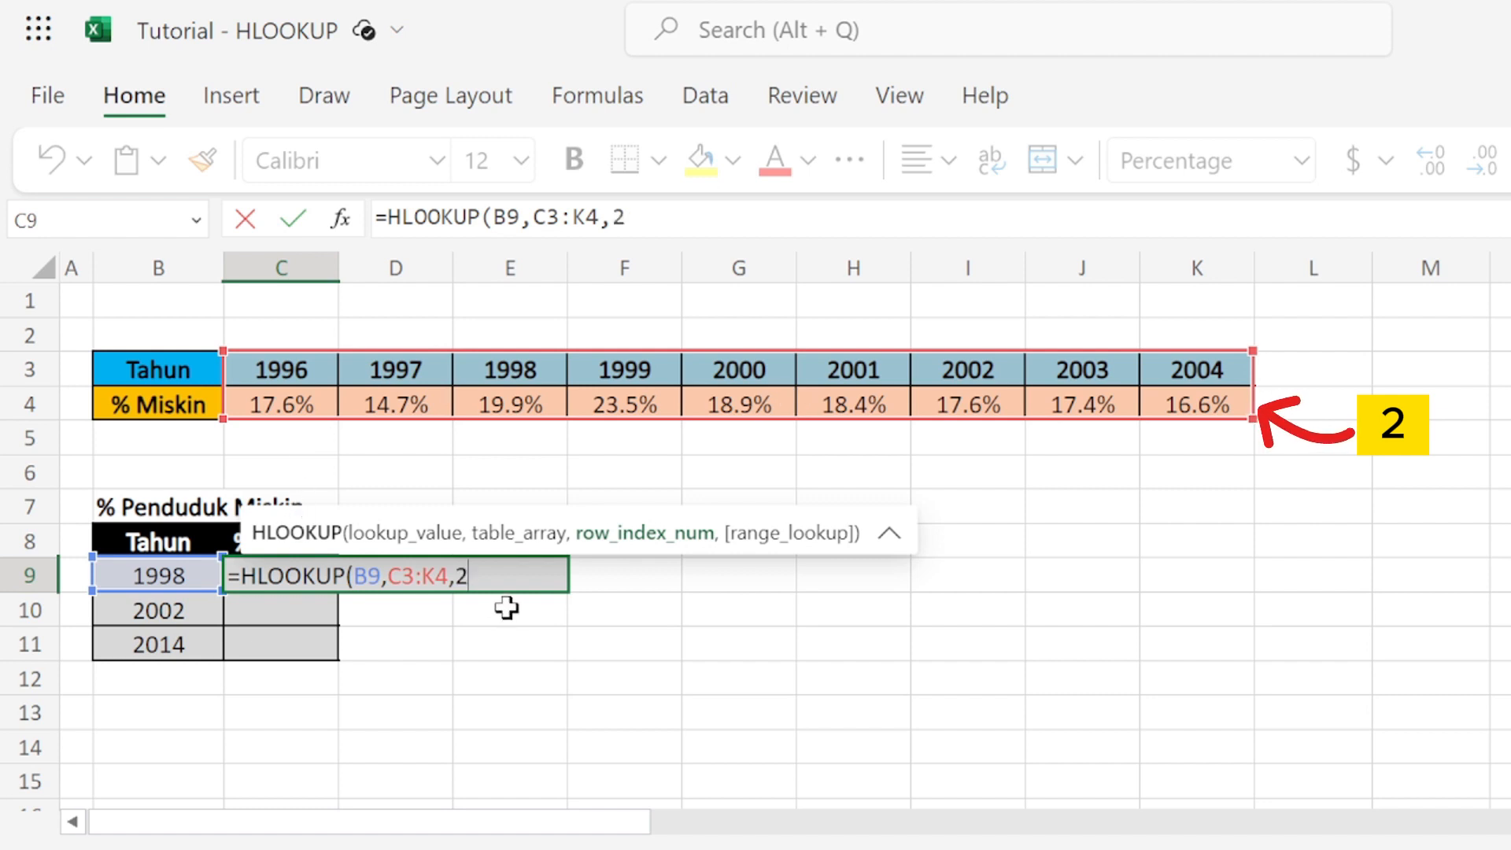
text(,)
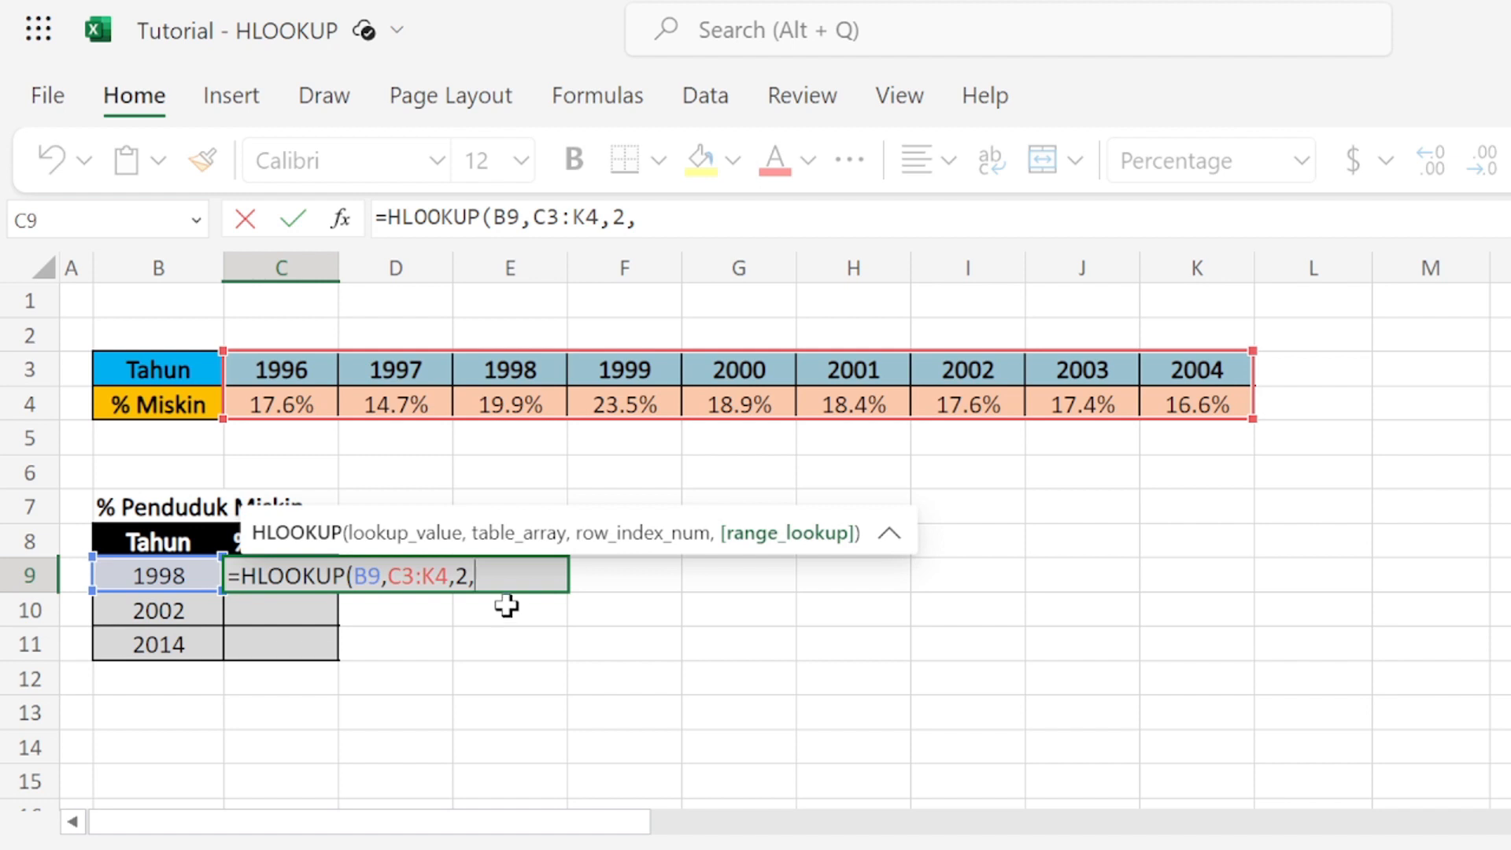
text(TRUE)
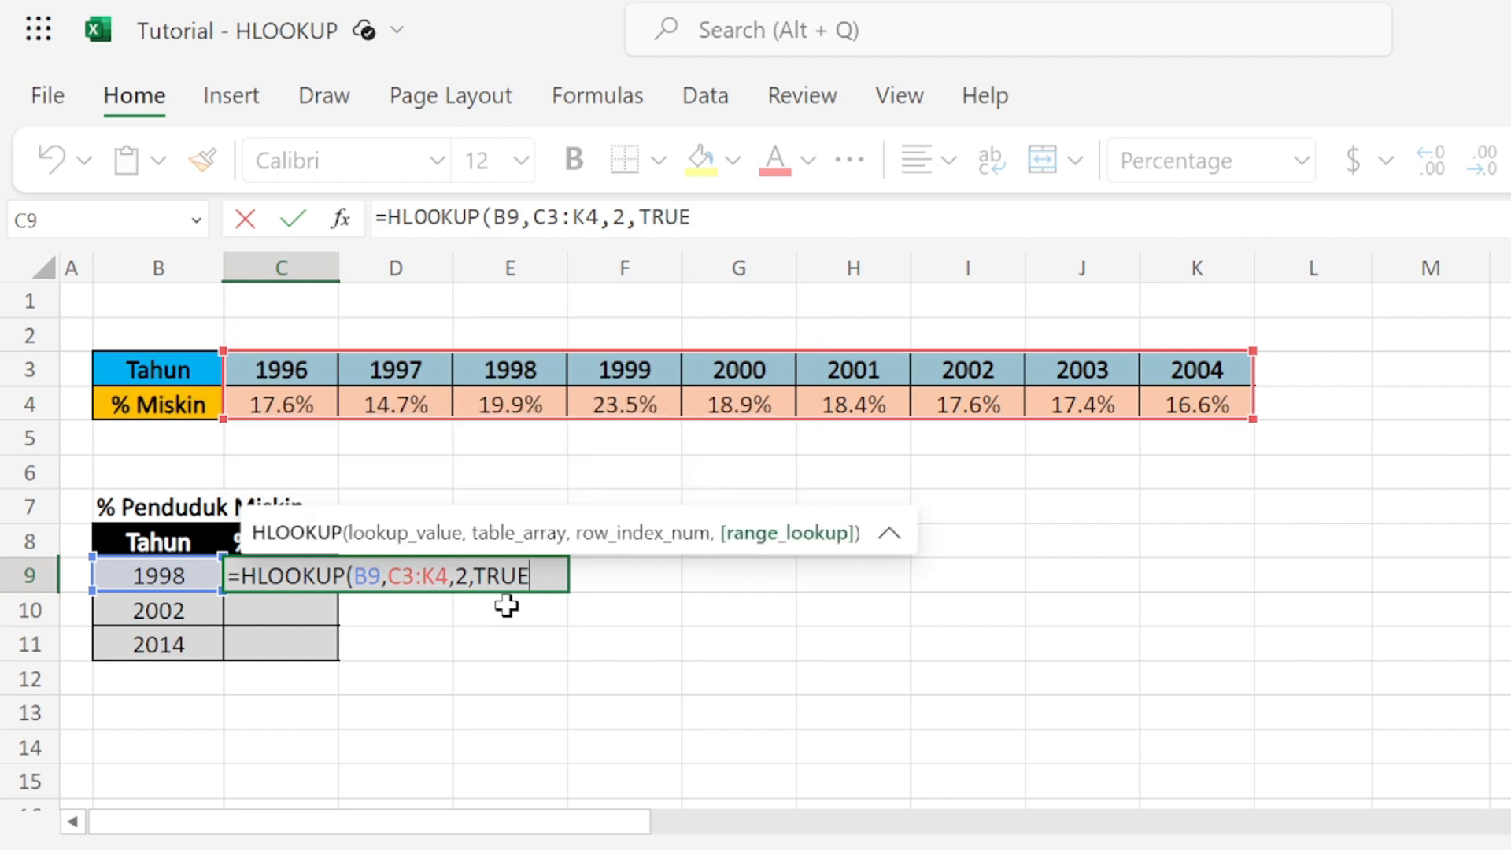
key(BackSpace)
key(BackSpace)
key(BackSpace)
key(BackSpace)
- Try FALSE as the range_lookup argument of the HLOOKUP formula in C9
text(FALSE)
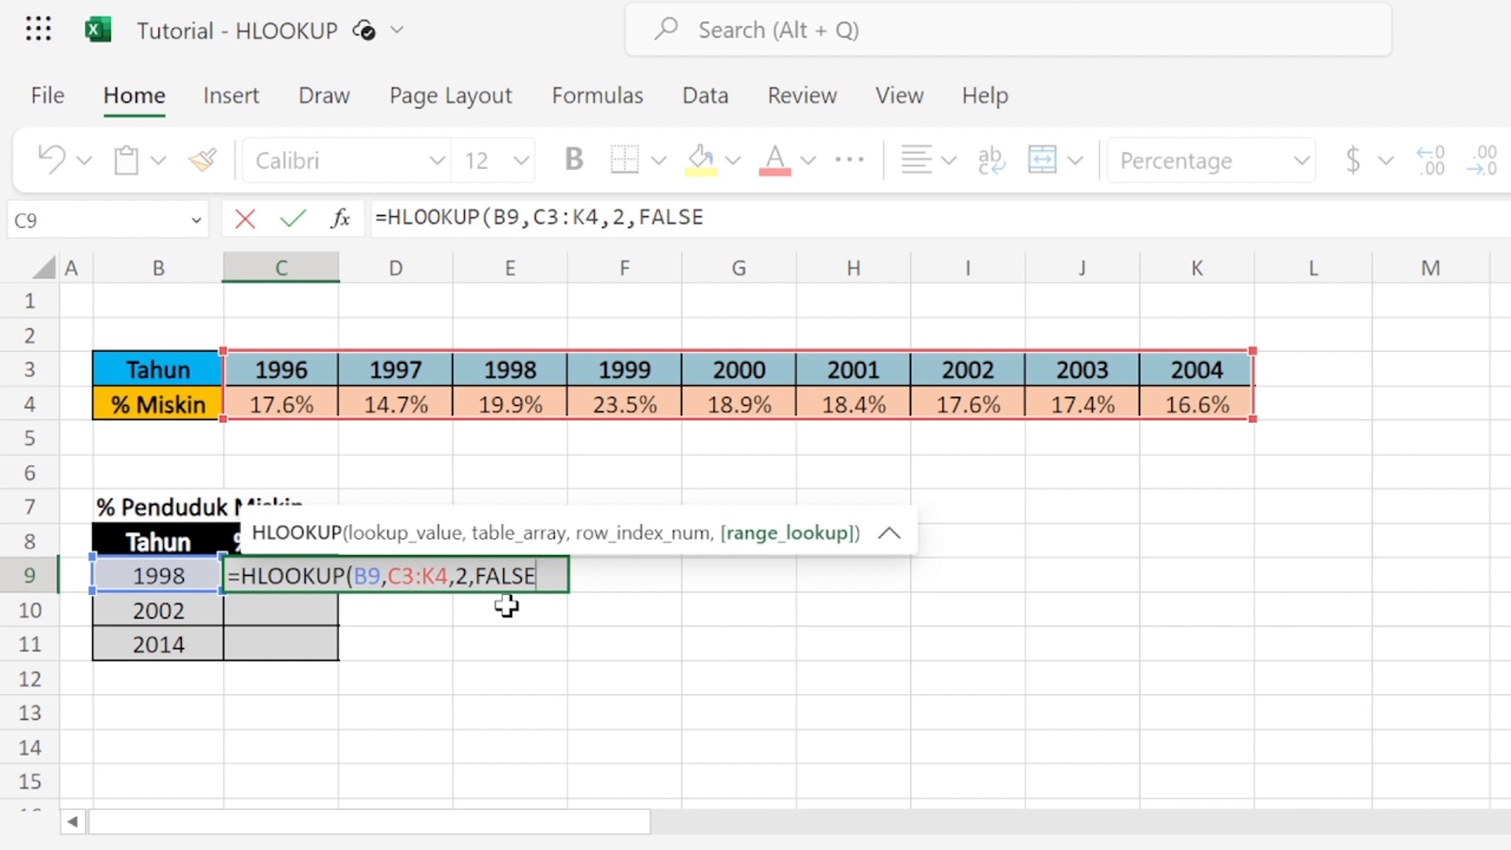
key(BackSpace)
key(BackSpace)
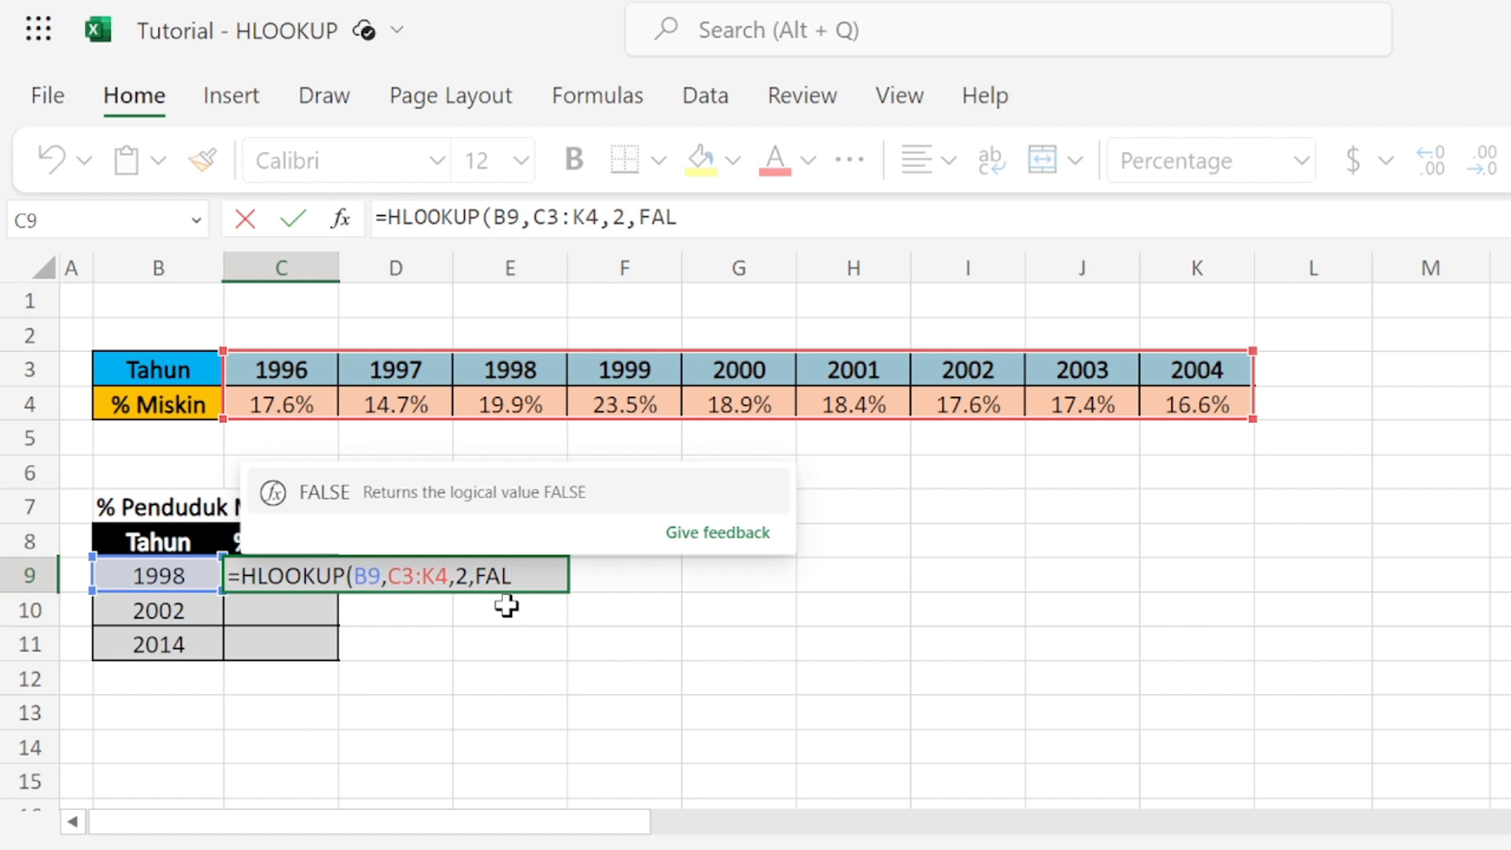
text(SE)
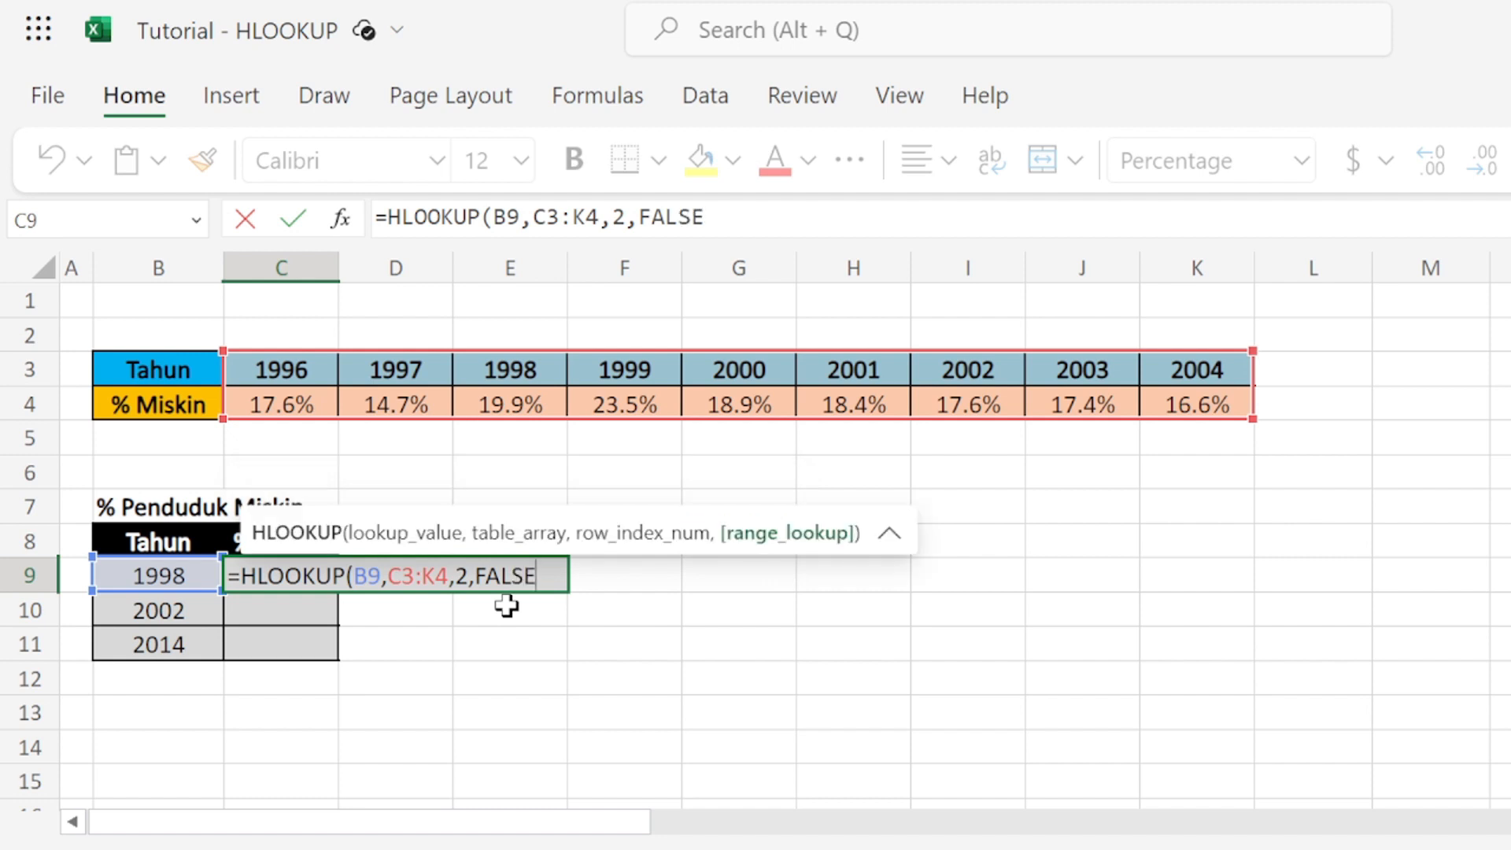
key(BackSpace)
key(BackSpace)
key(BackSpace)
key(BackSpace)
key(BackSpace)
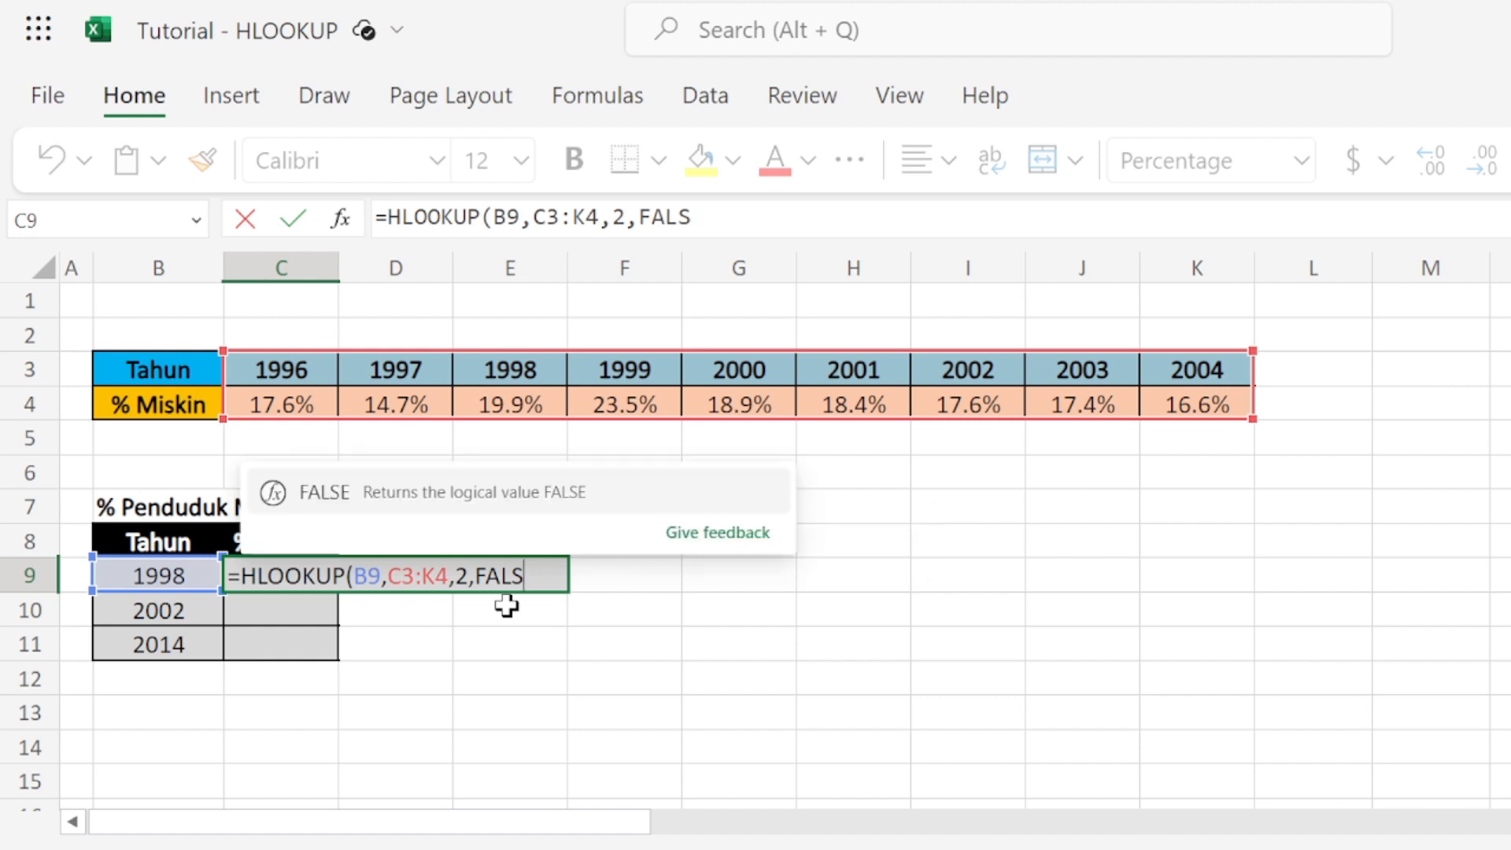
- Try TRUE as the range_lookup argument of the HLOOKUP formula in C9
text(TRUE)
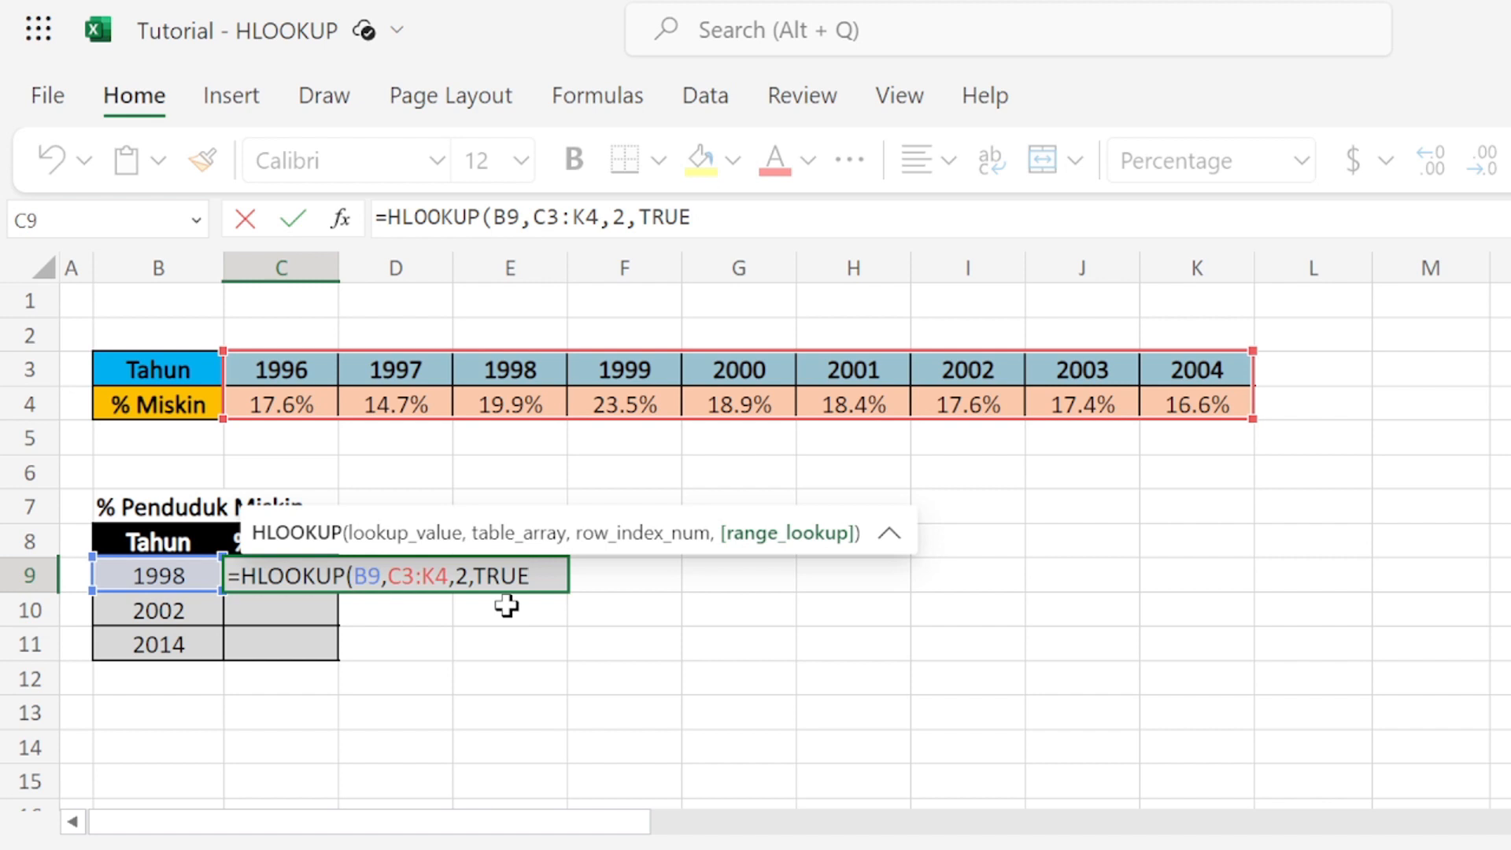
key(BackSpace)
key(BackSpace)
key(BackSpace)
key(BackSpace)
- Try FALSE and its numeric equivalent 0 as the range_lookup argument in C9
text(FA)
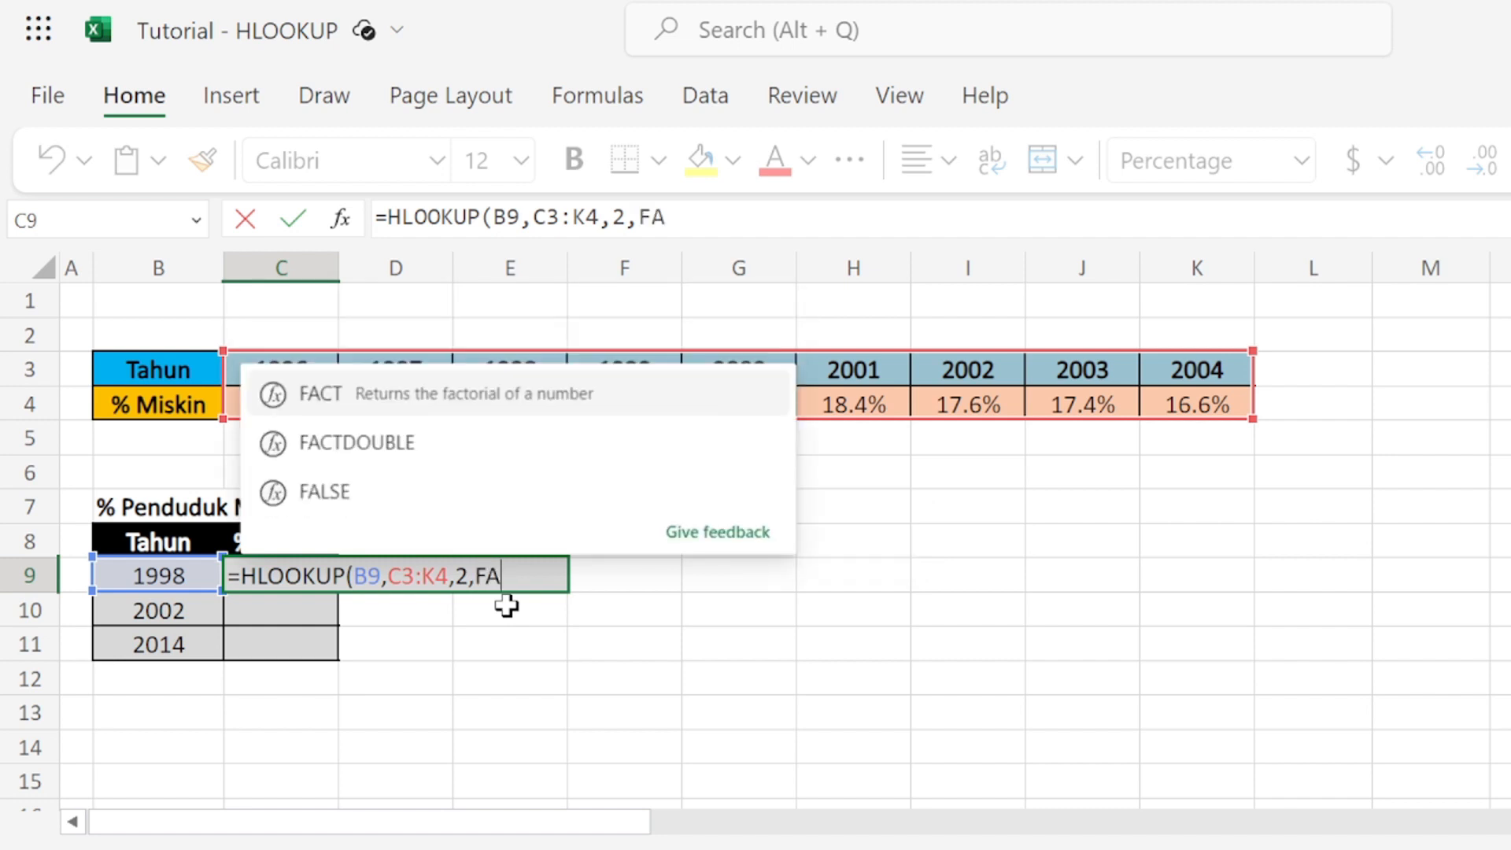
text(LS)
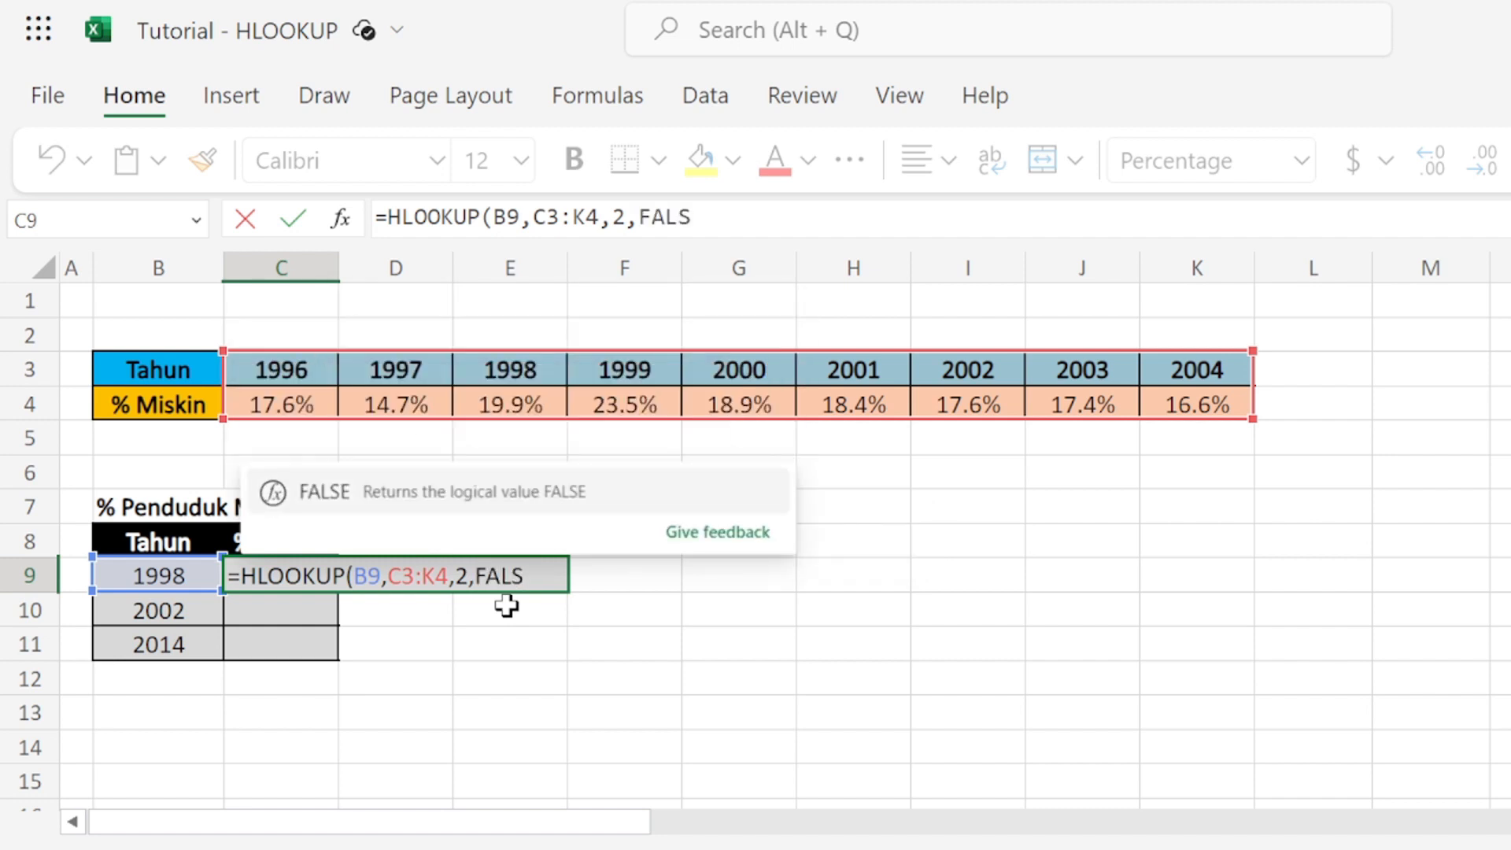
text(E)
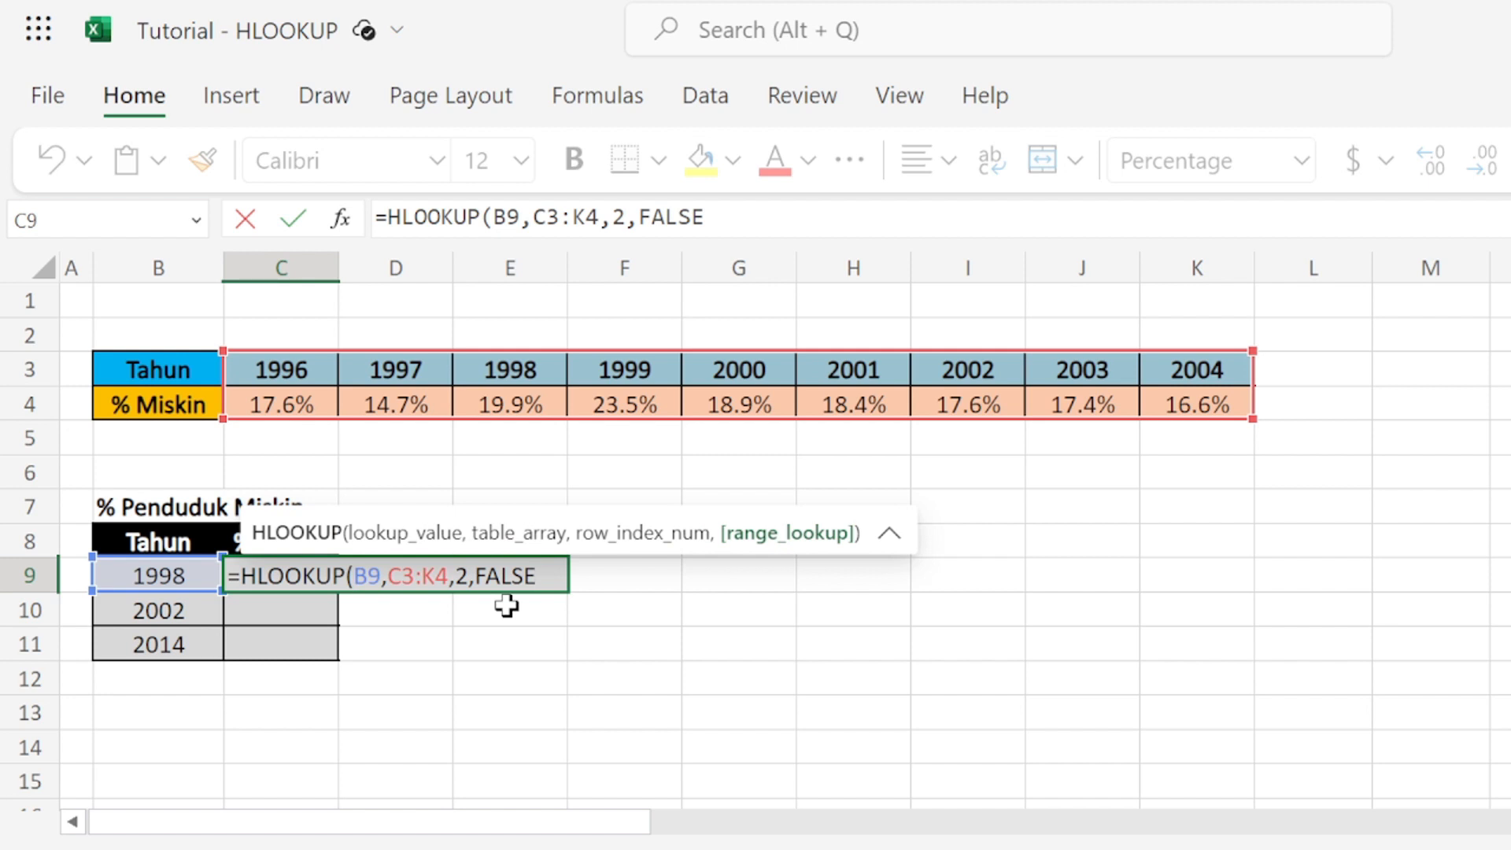
key(BackSpace)
key(BackSpace)
key(BackSpace)
key(BackSpace)
key(BackSpace)
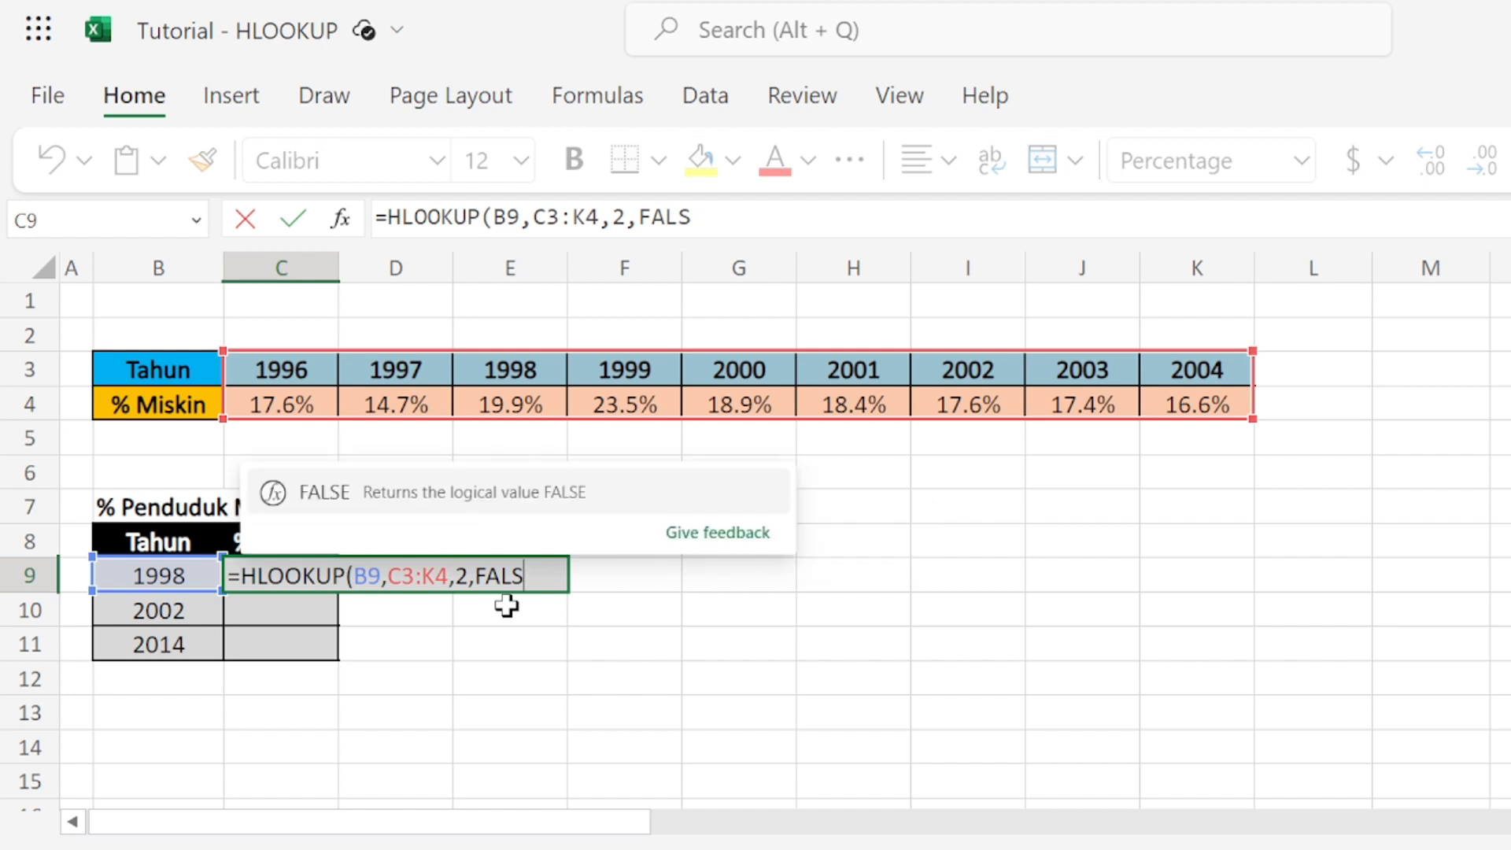
text(0)
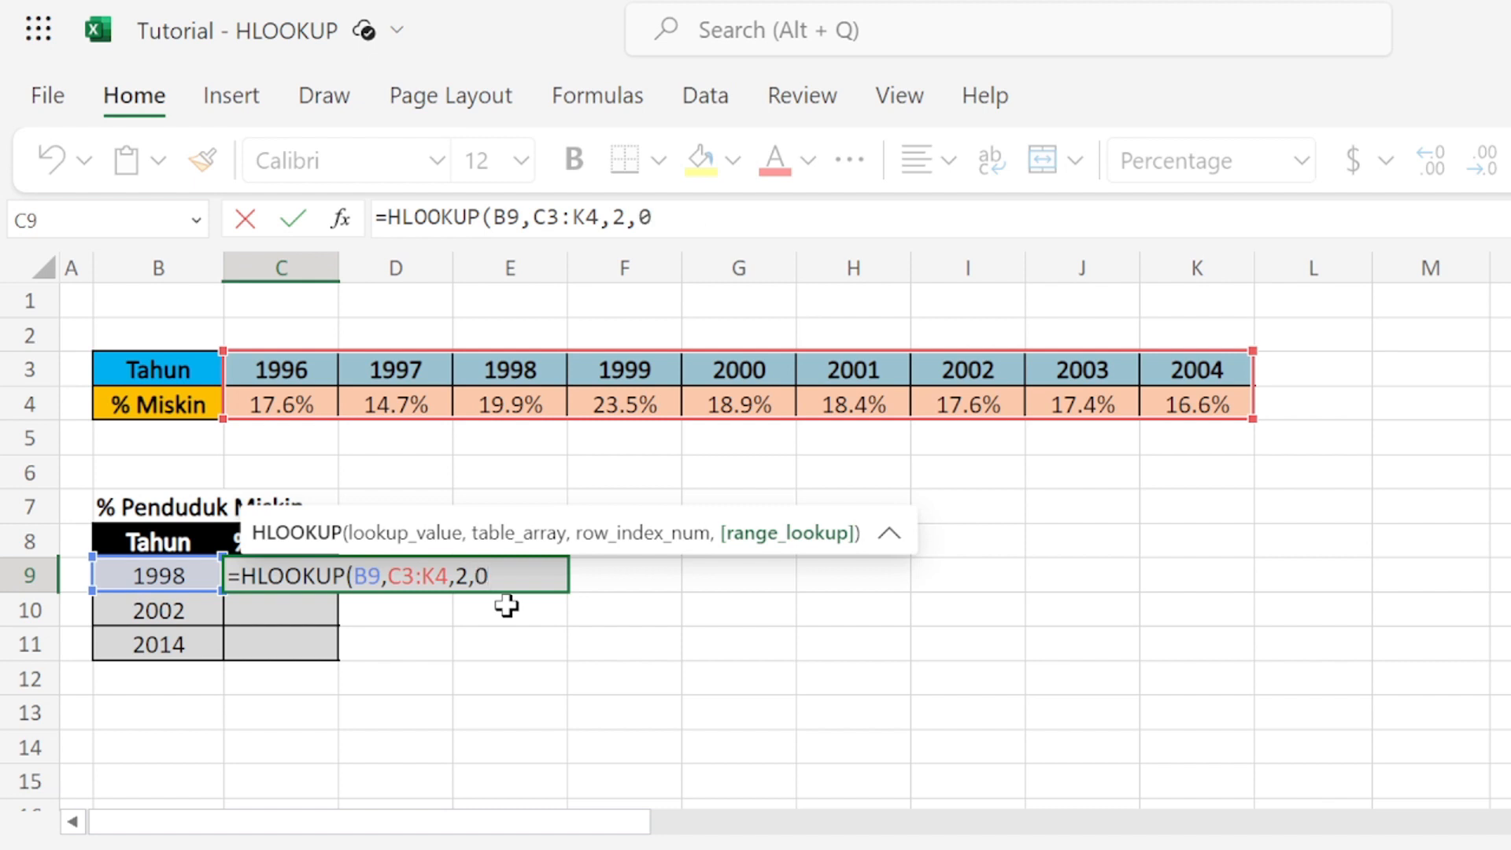
key(BackSpace)
- Set range_lookup to FALSE in C9 and complete the formula as =HLOOKUP(B9,C3:K4,2,FALSE)
text(FALS)
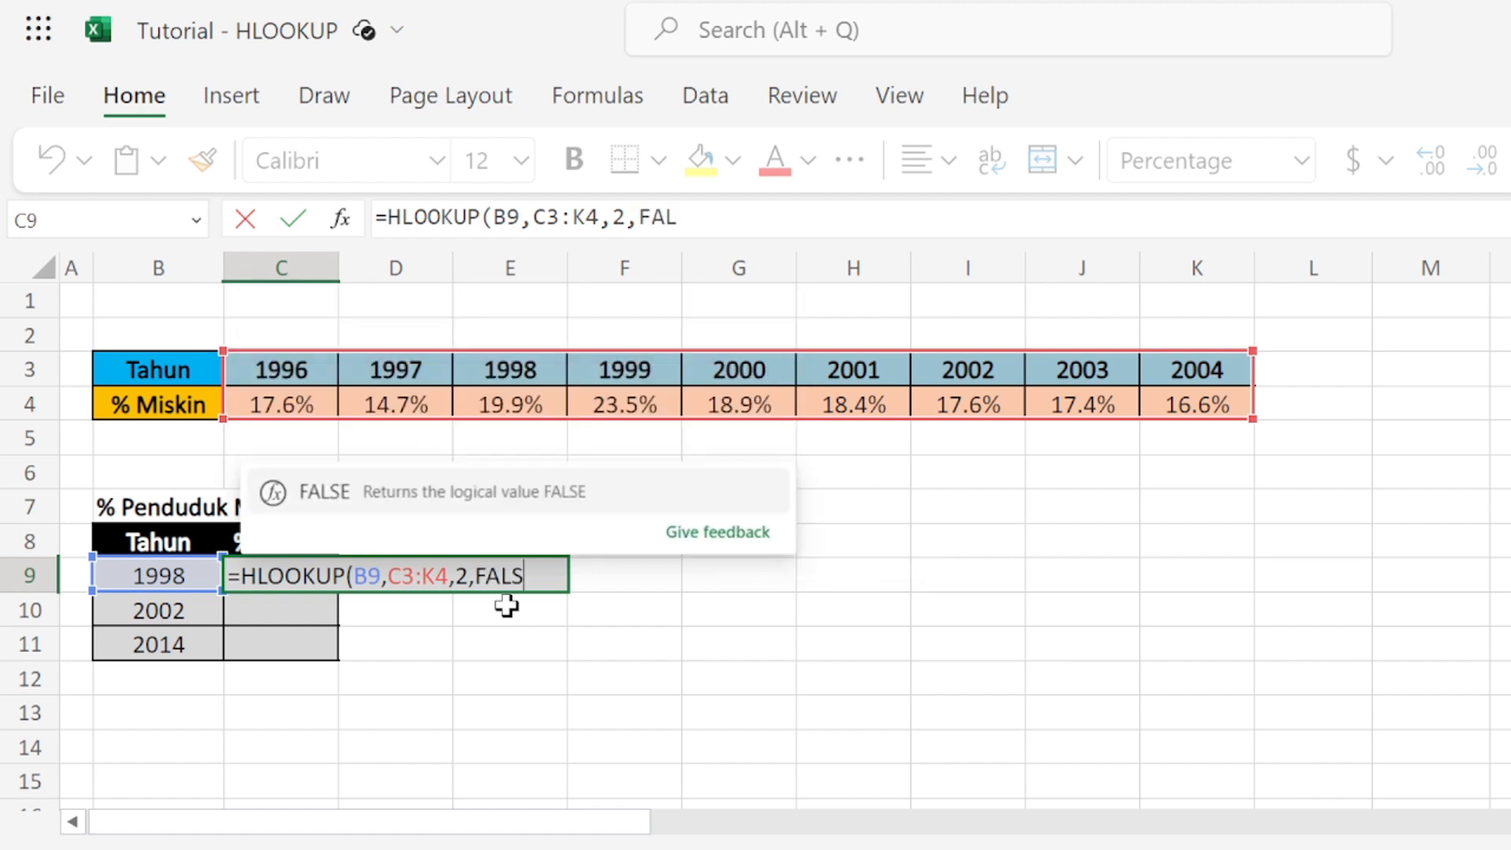
text(E))
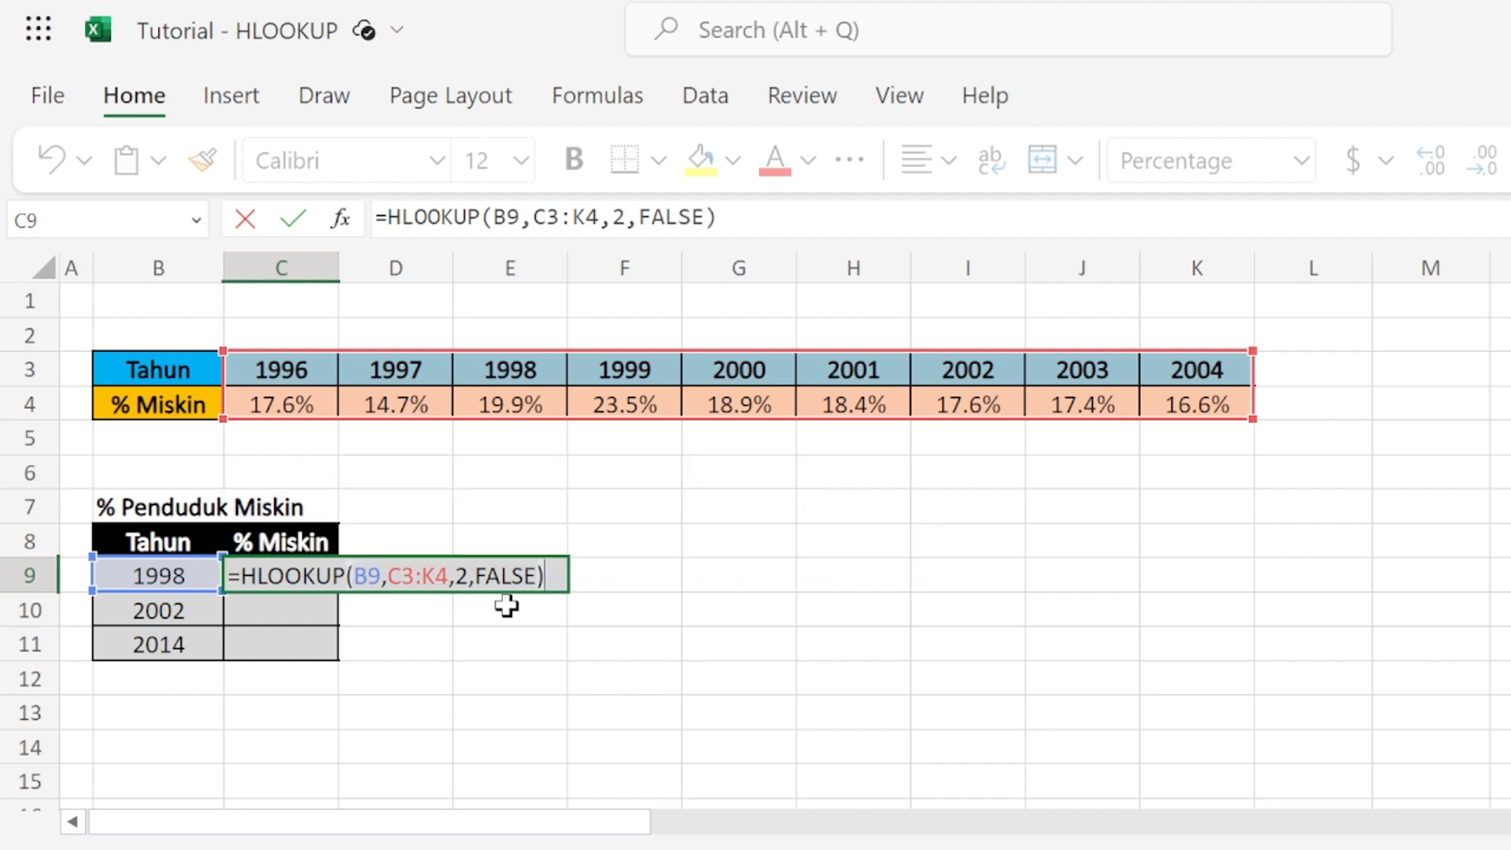
key(Return)
key(Up)
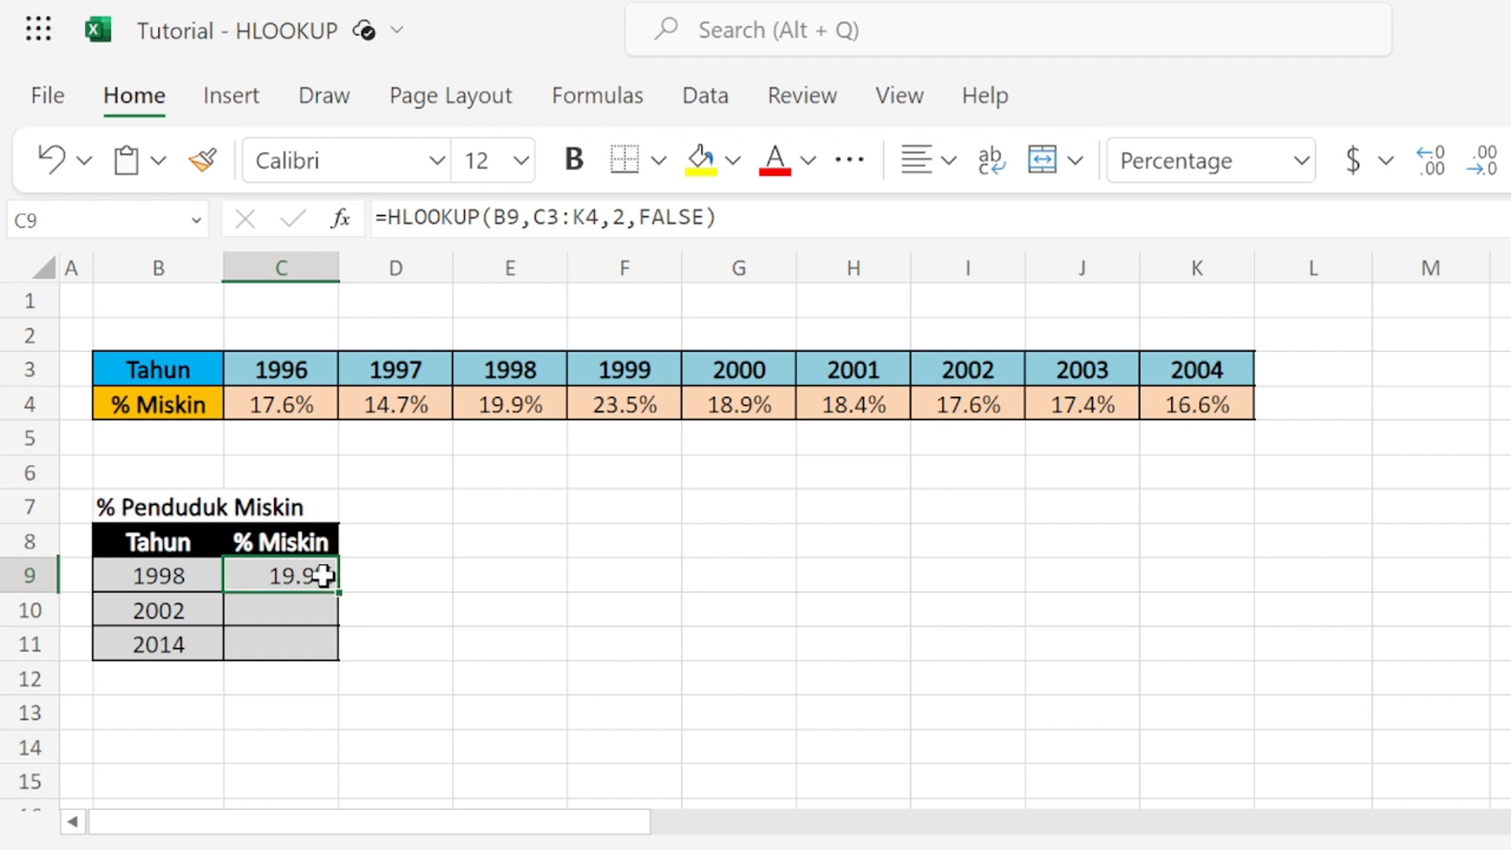
click(299, 618)
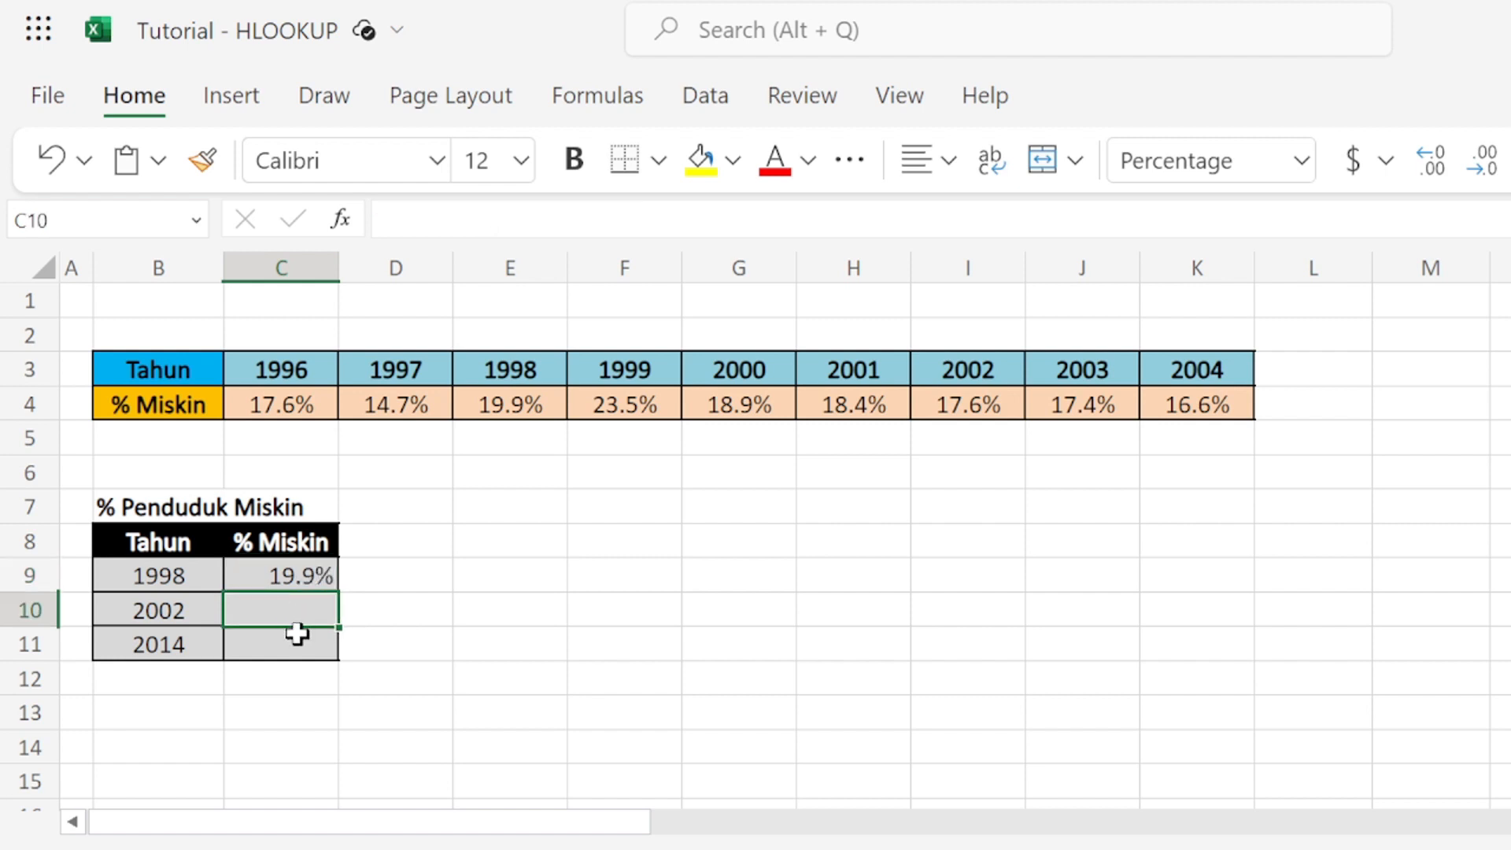
click(299, 641)
click(246, 604)
drag(246, 605, 253, 640)
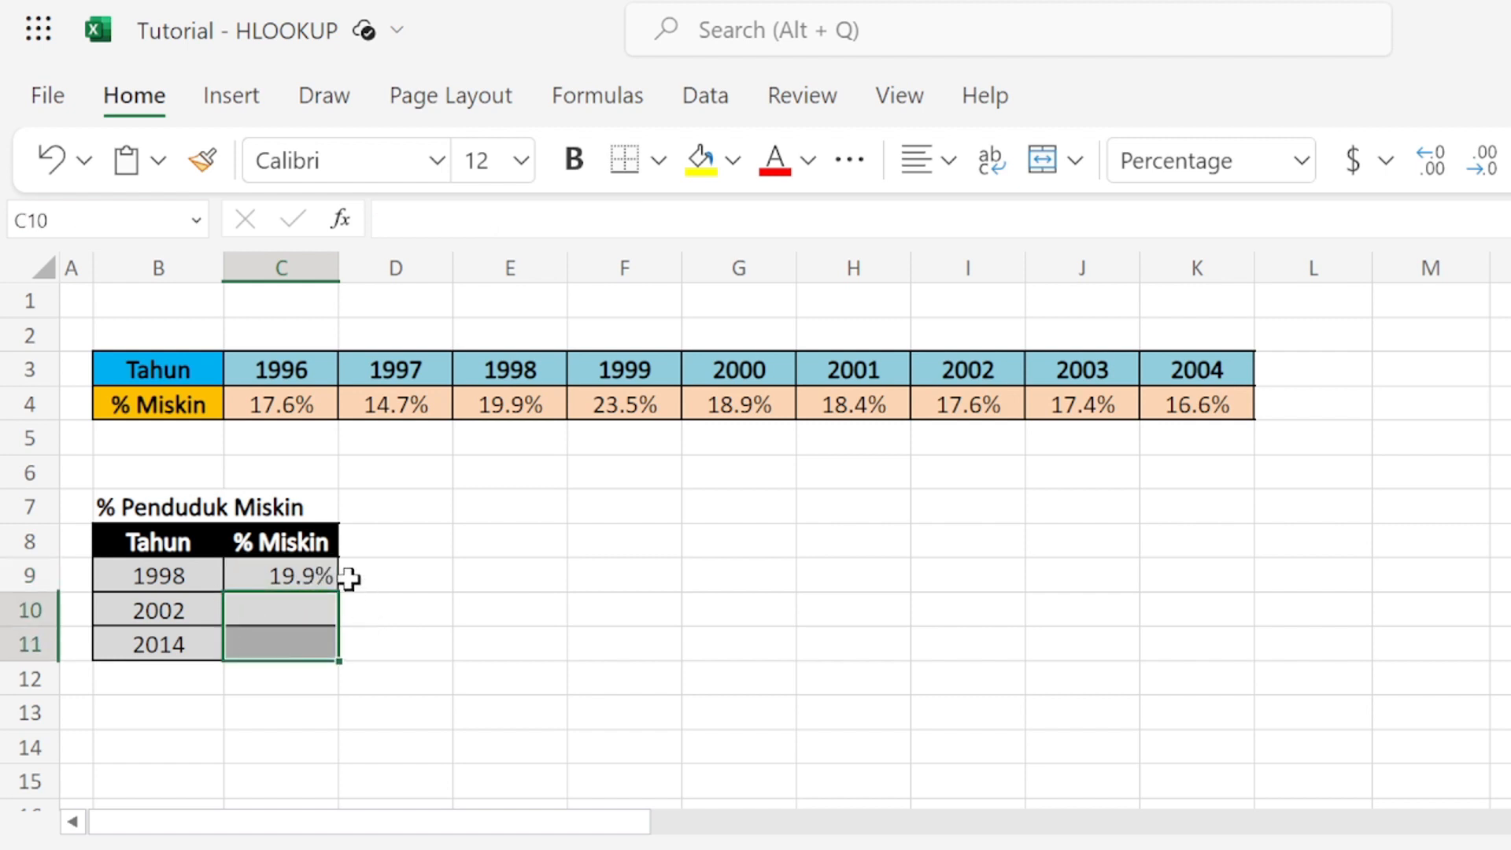
- Edit the HLOOKUP formula in C9 to lock the lookup value's column as $B9
click(301, 569)
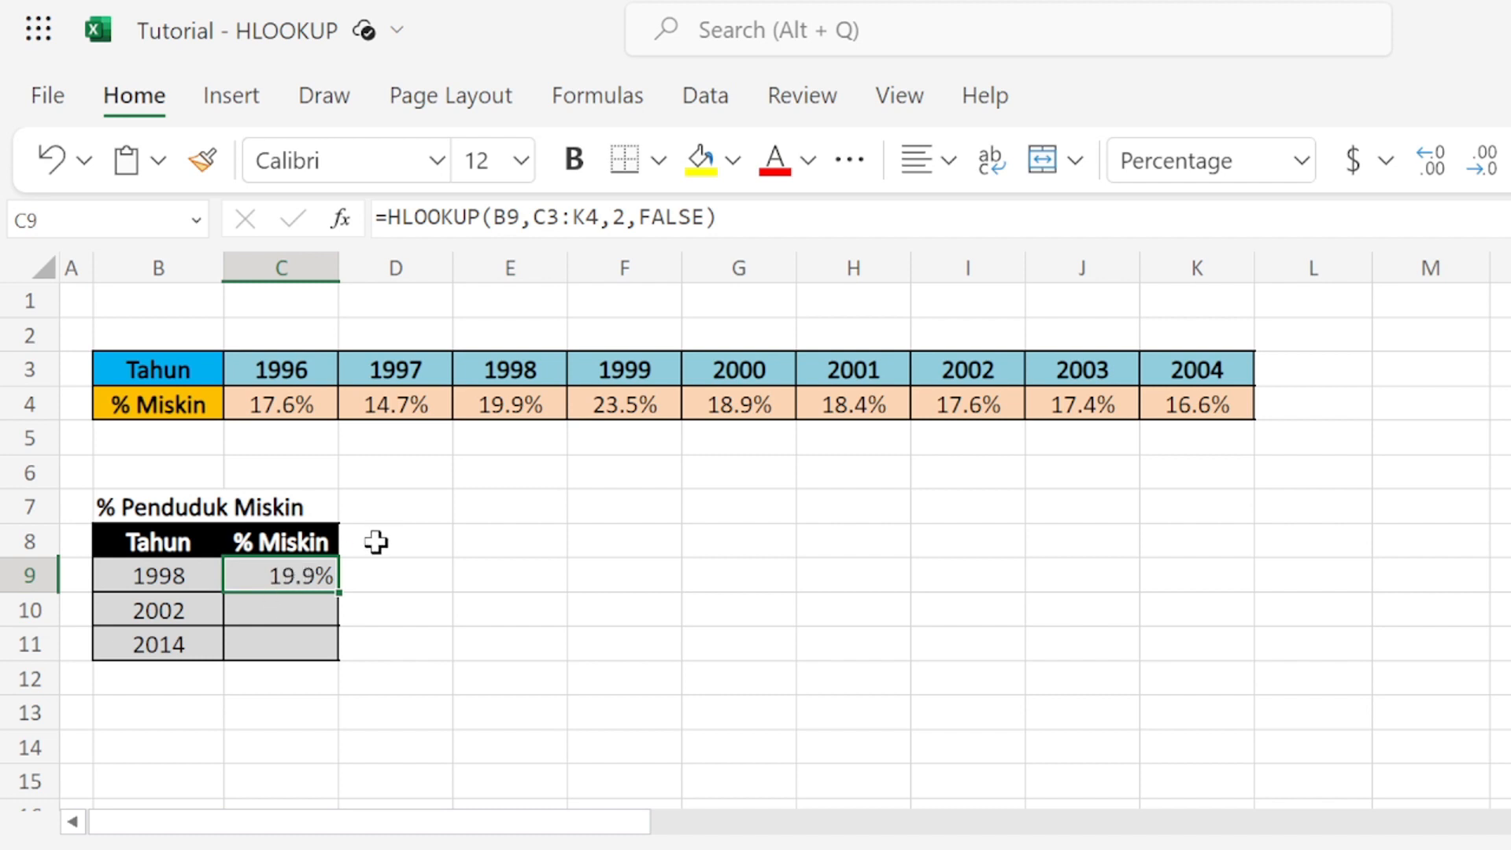
double_click(323, 576)
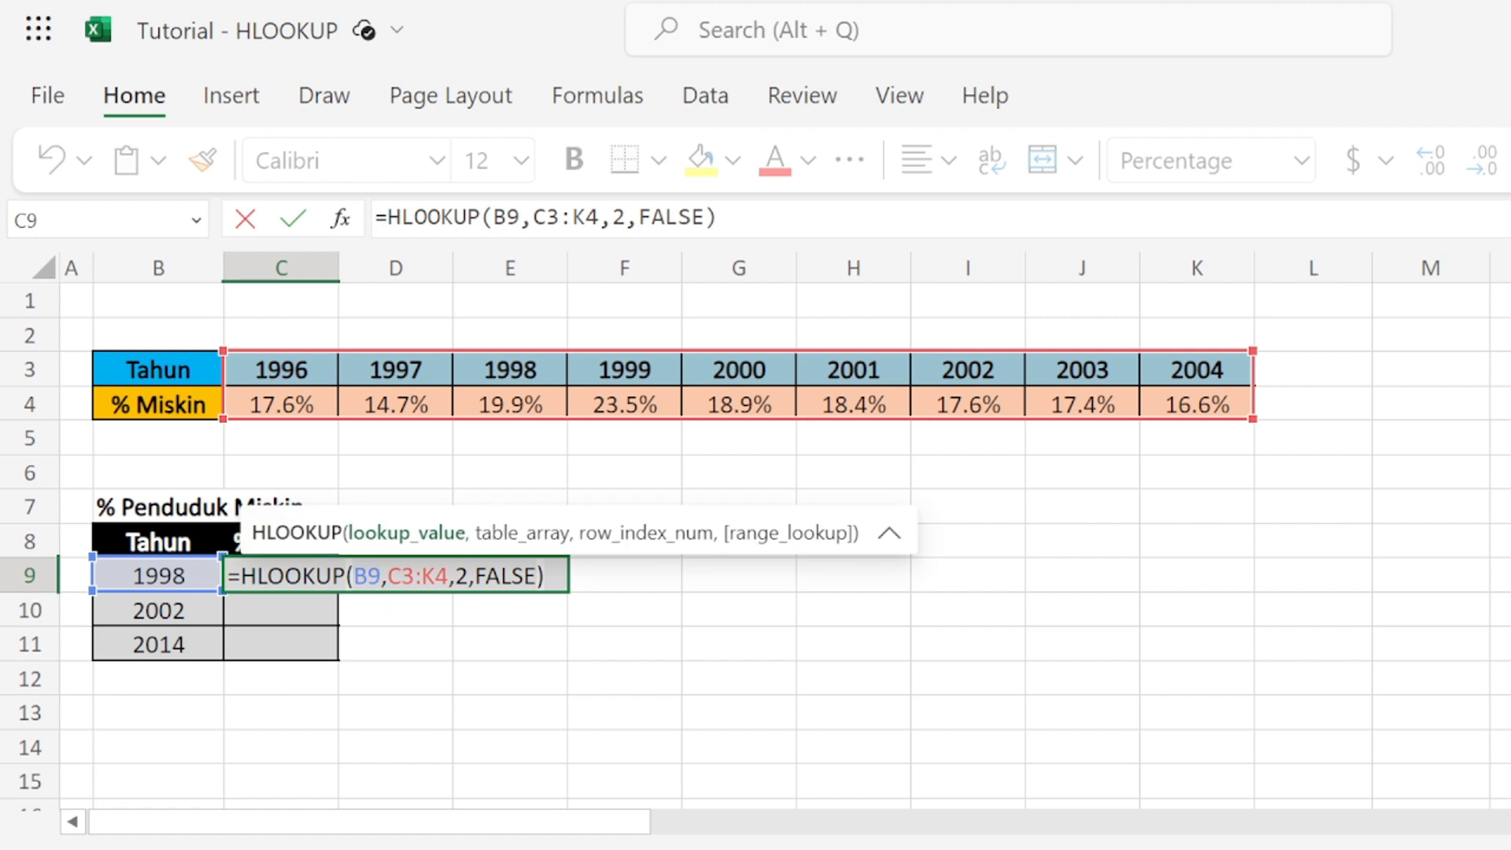
text($)
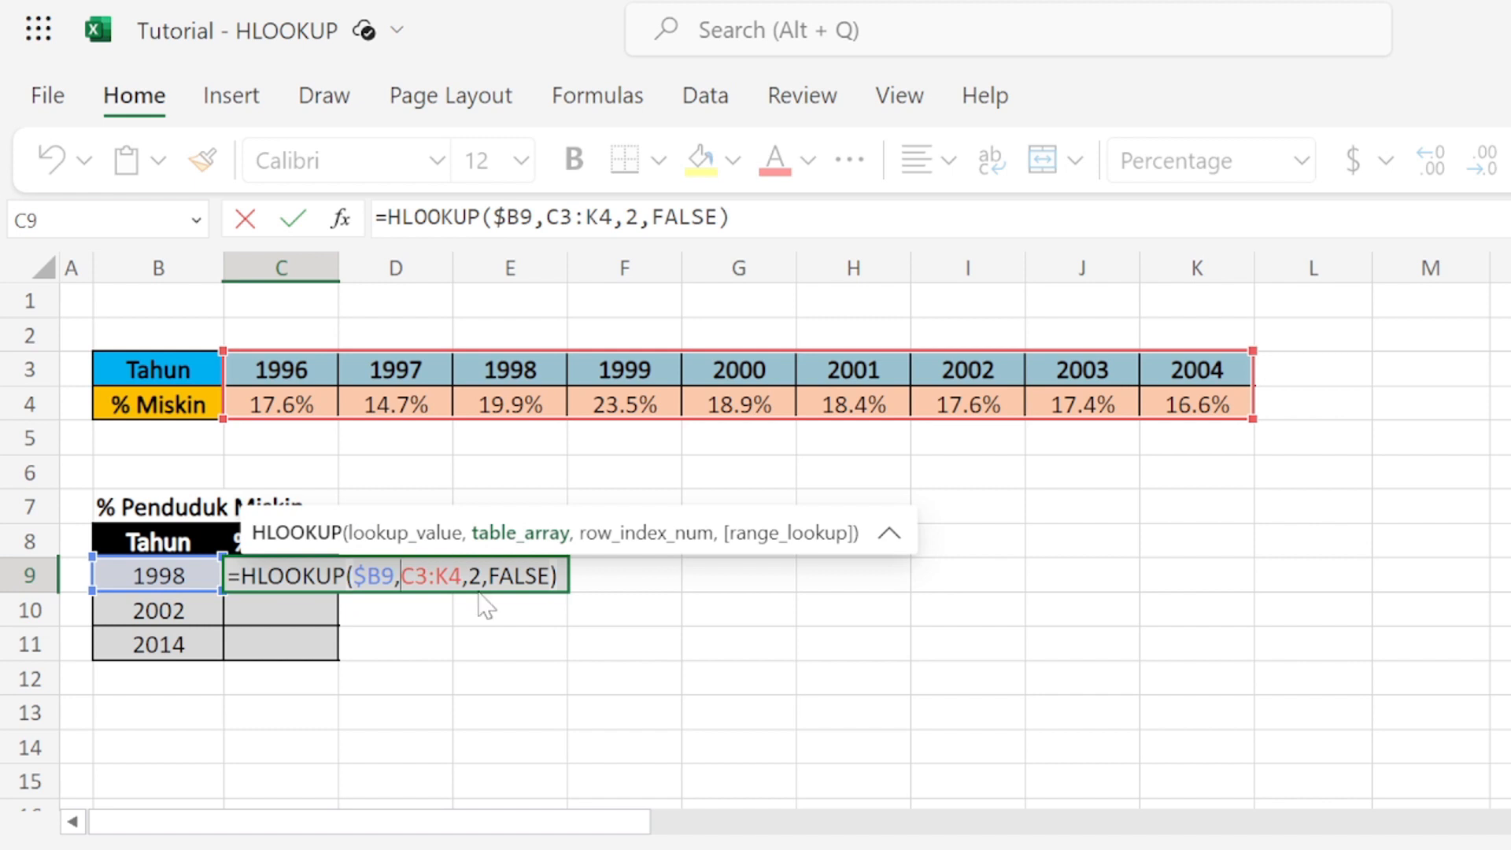
- Make the table array in the C9 formula absolute as $C$3:$K$4 and commit the formula
key(shift+Right)
key(shift+Right)
key(shift+Right)
key(shift+Right)
key(shift+Right)
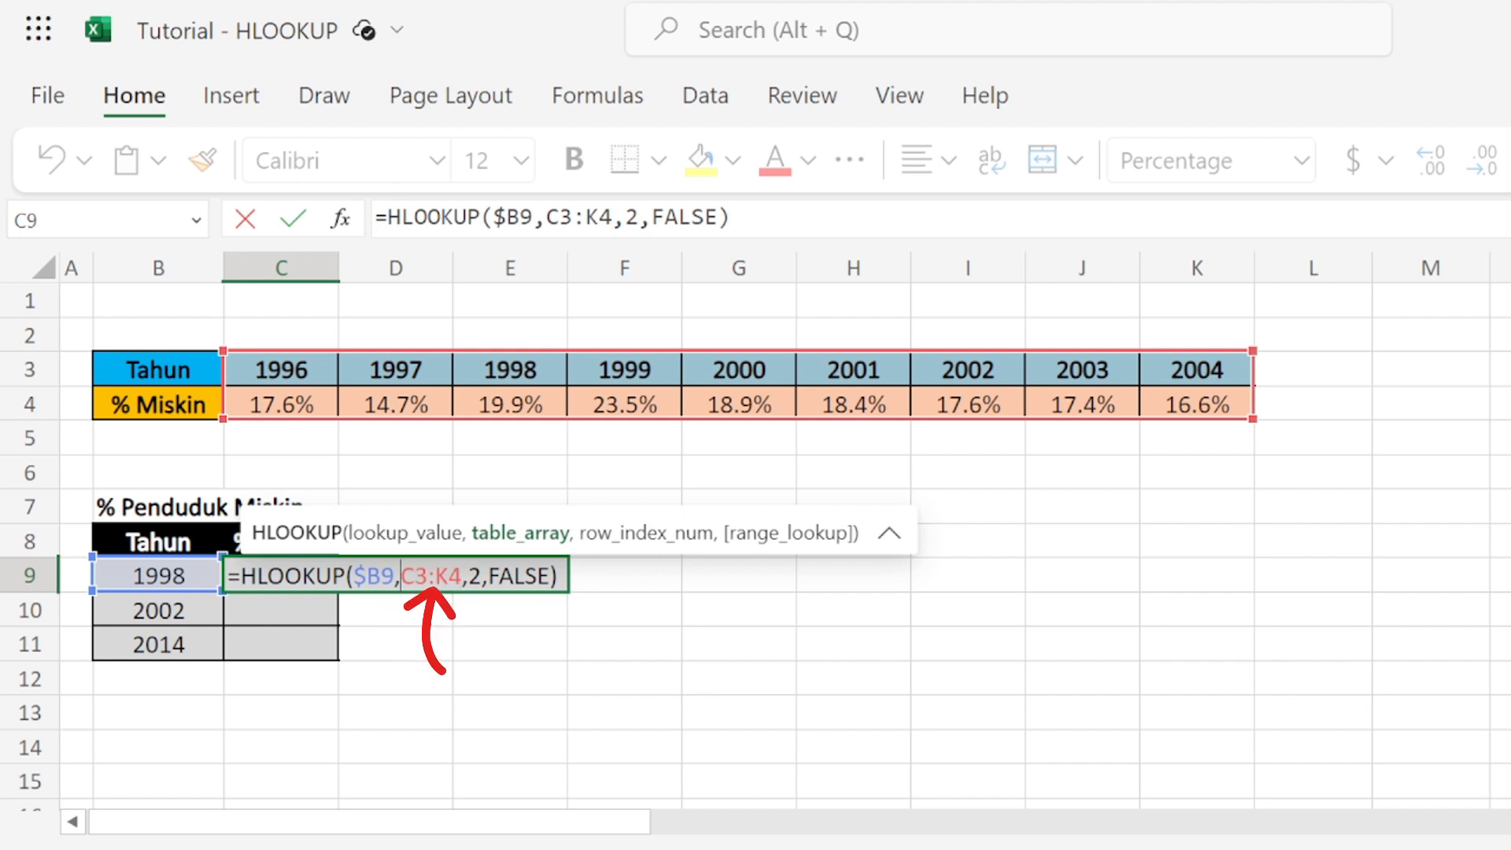
key(Left)
text($)
key(Right)
text($)
key(Right)
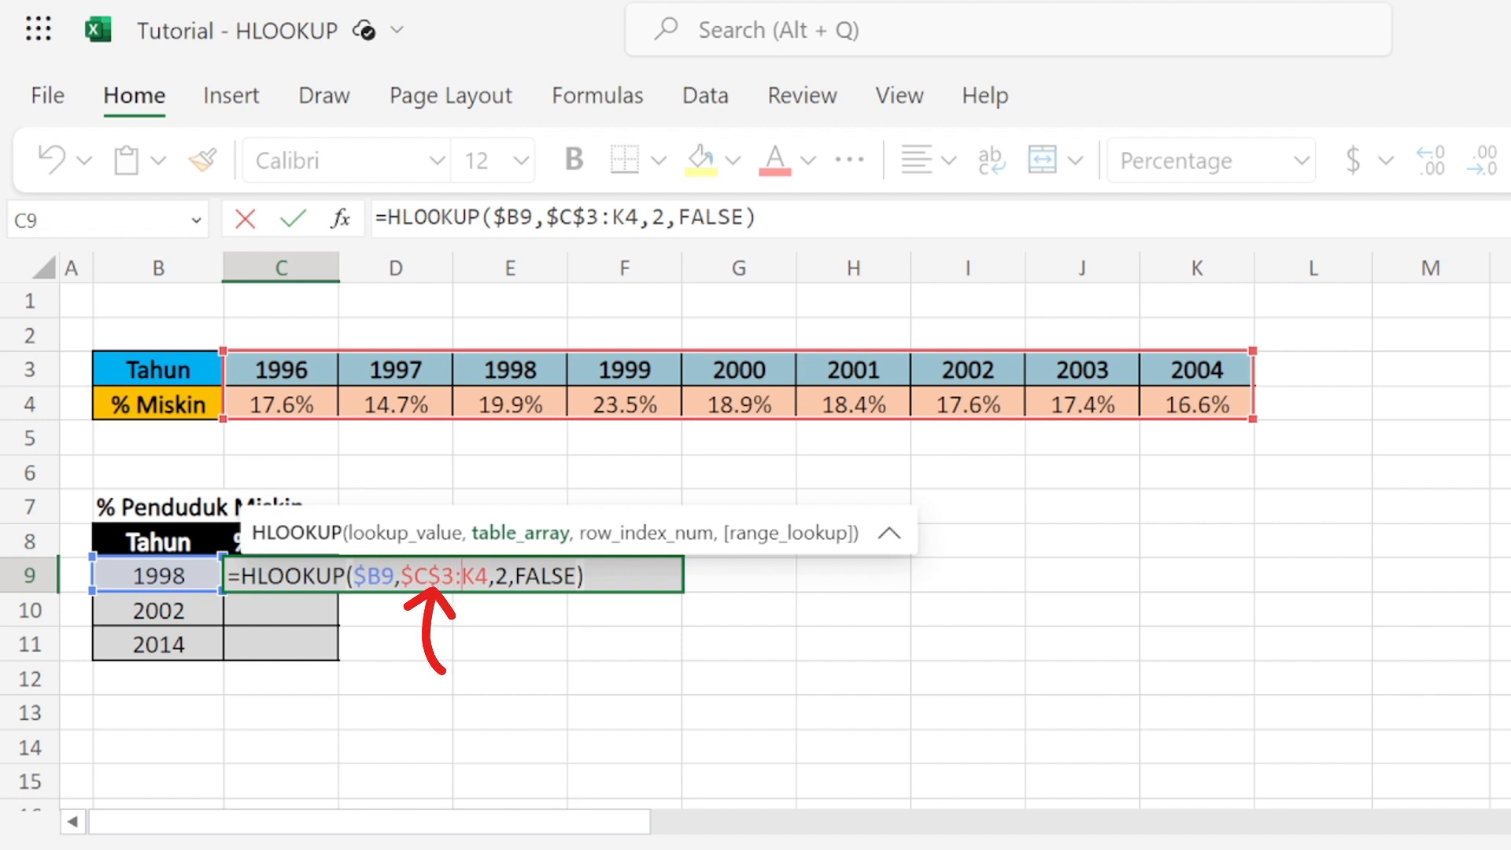
key(Right)
text($)
key(Right)
text($)
drag(521, 576, 611, 576)
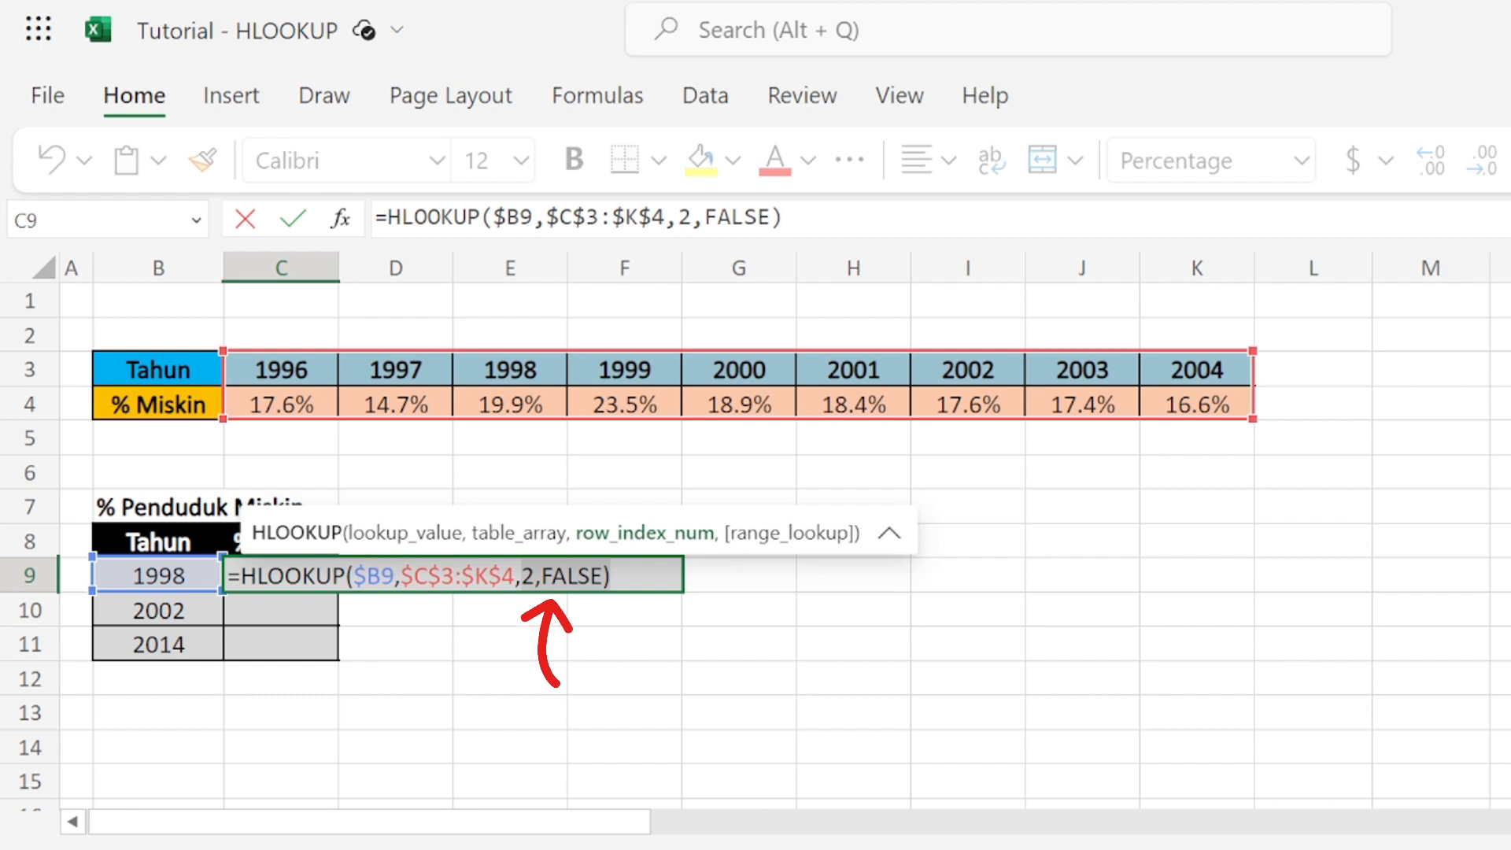
key(Right)
key(Return)
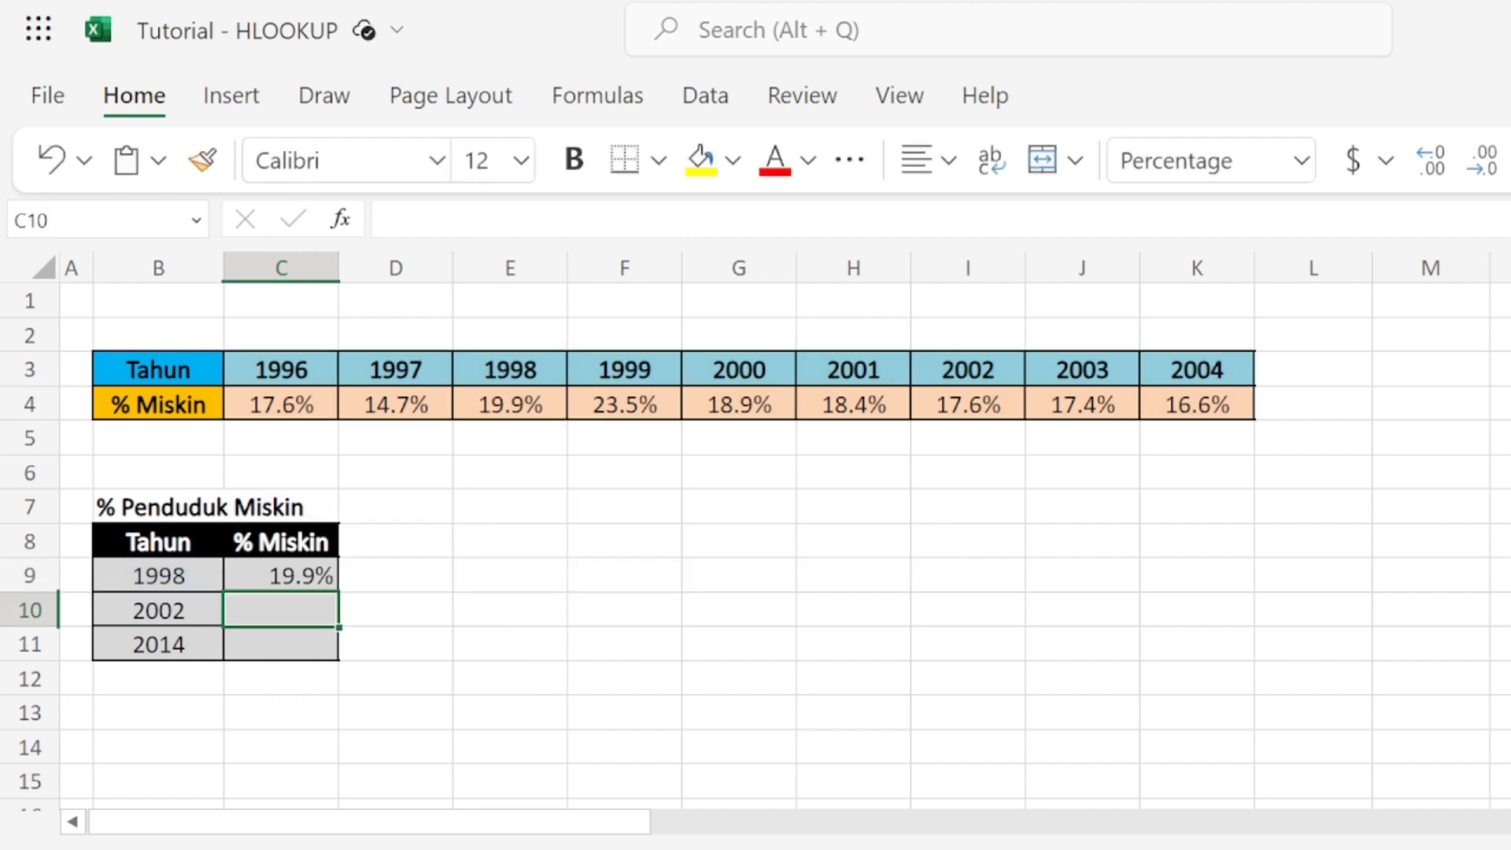
- Copy the HLOOKUP formula from C9 into C10:C11 for the years 2002 and 2014
key(Up)
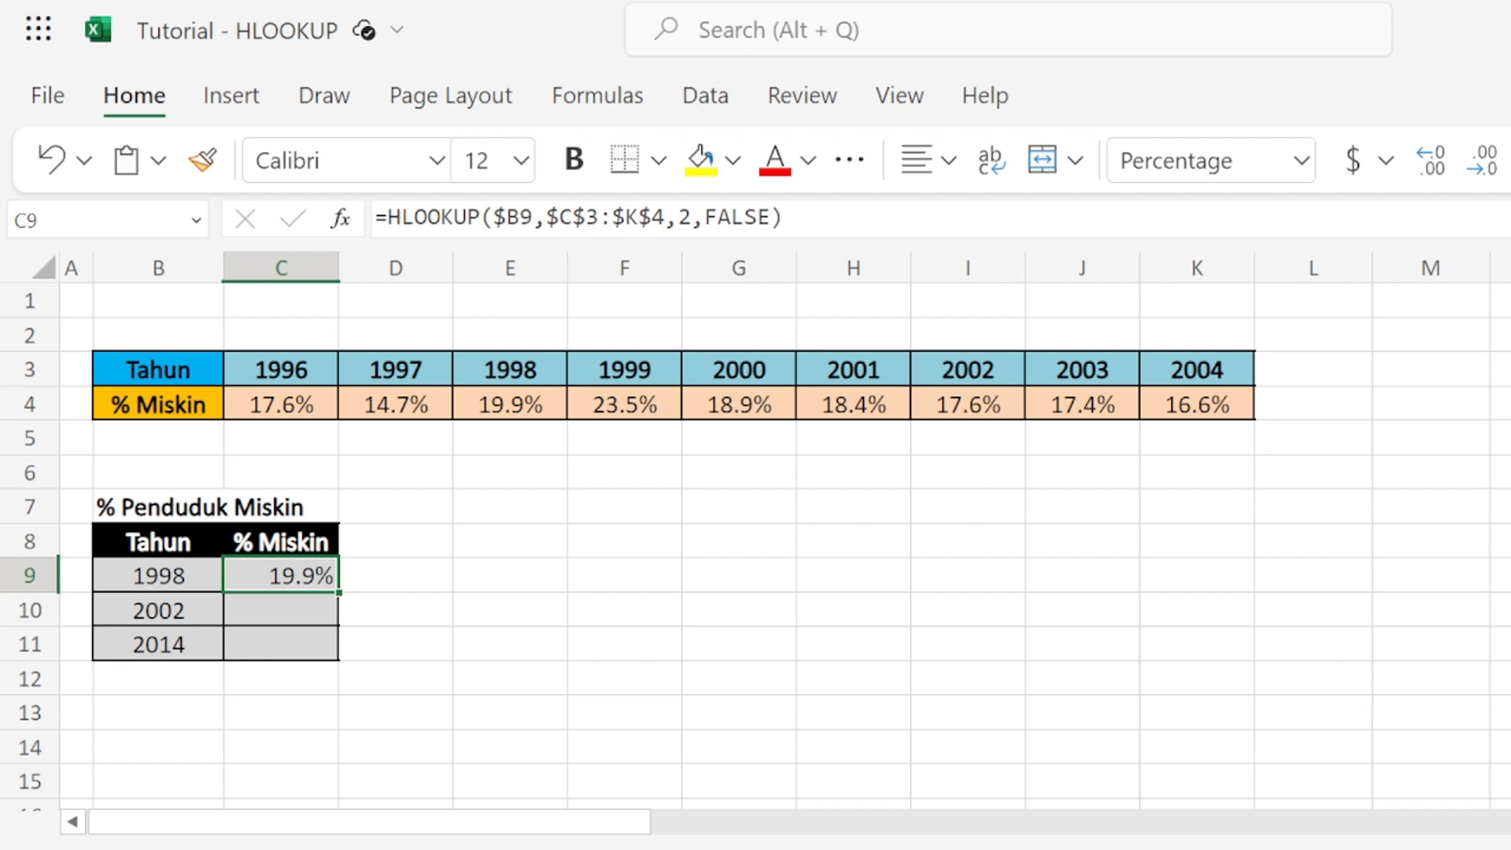
key(Down)
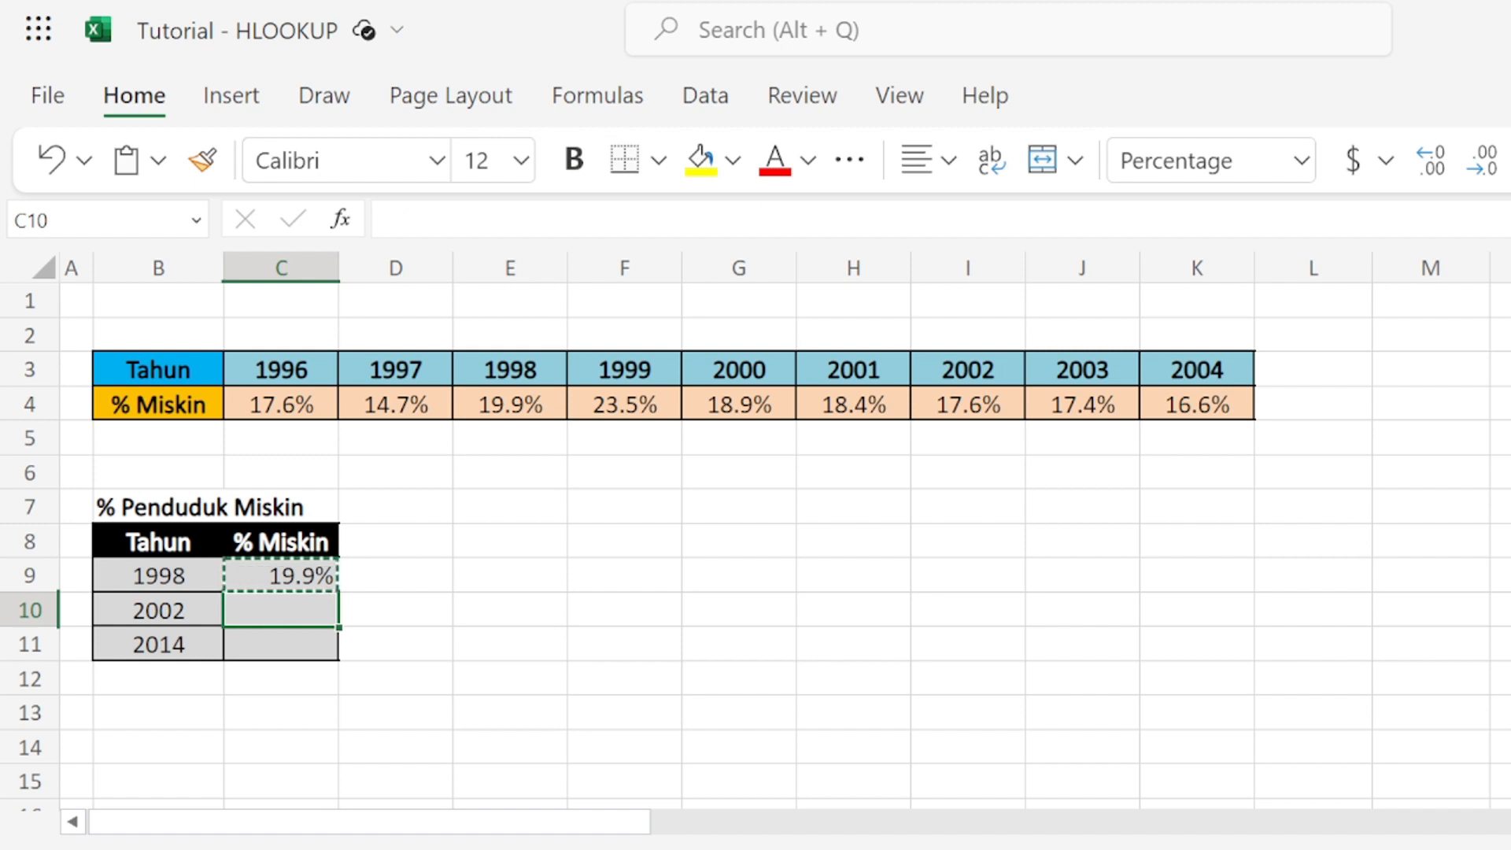
key(shift+Down)
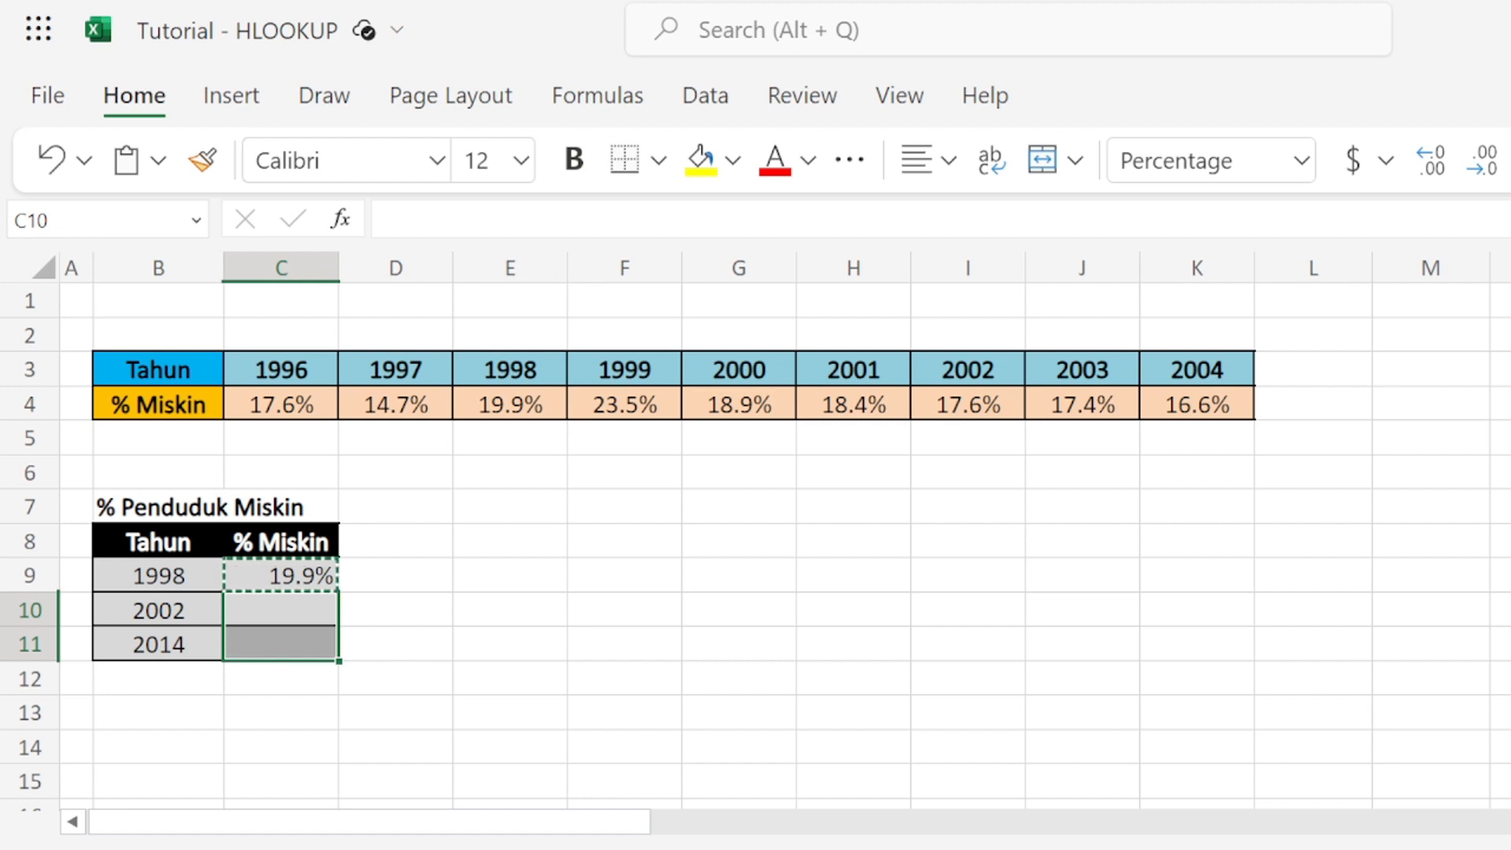
key(ctrl+v)
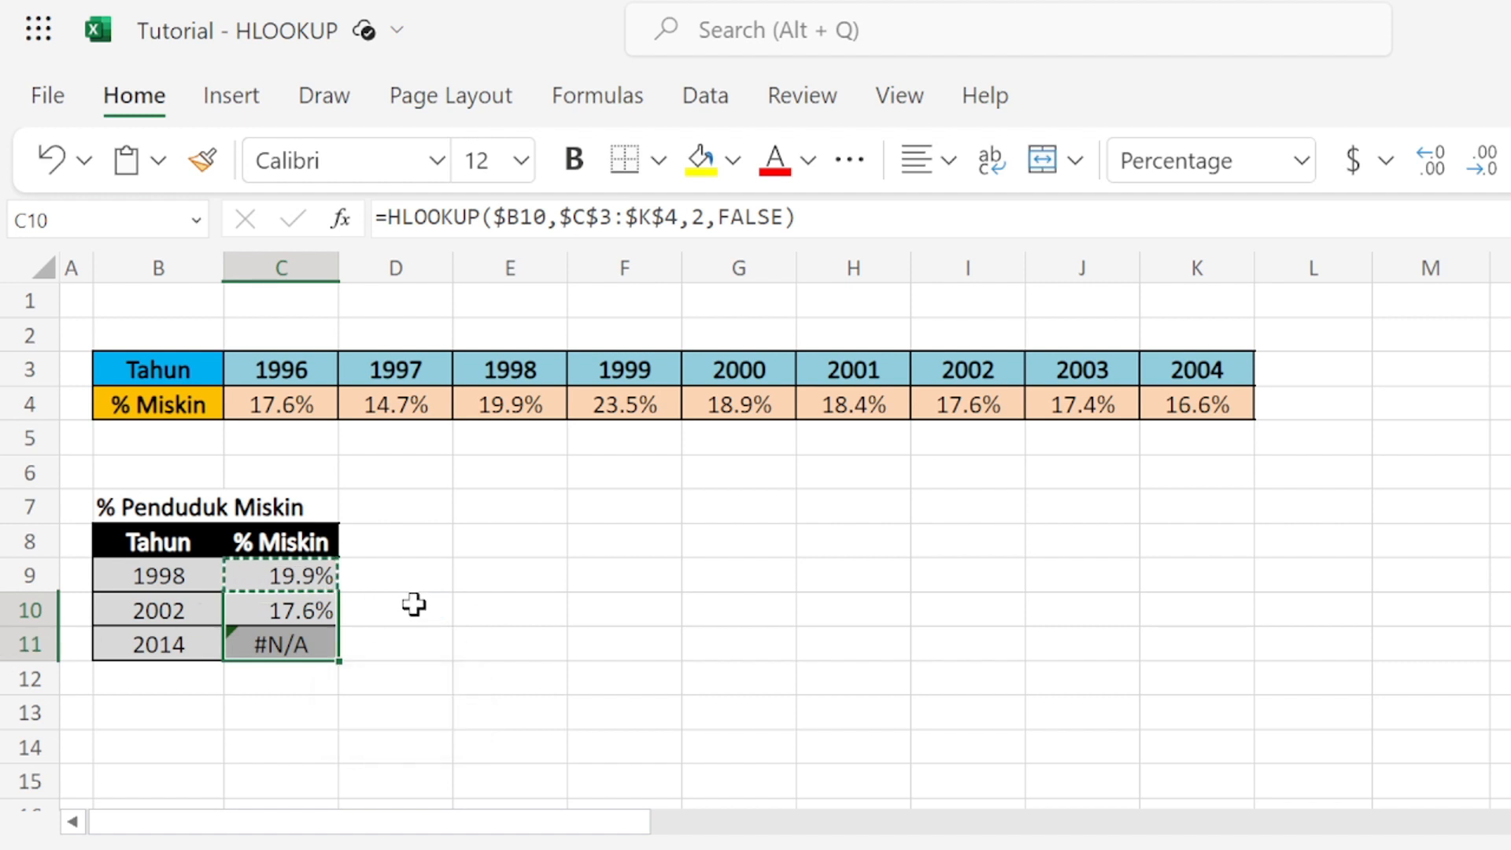
- Examine the result for 2014 in C11 and compare its year with the Tahun row of the reference table
click(288, 667)
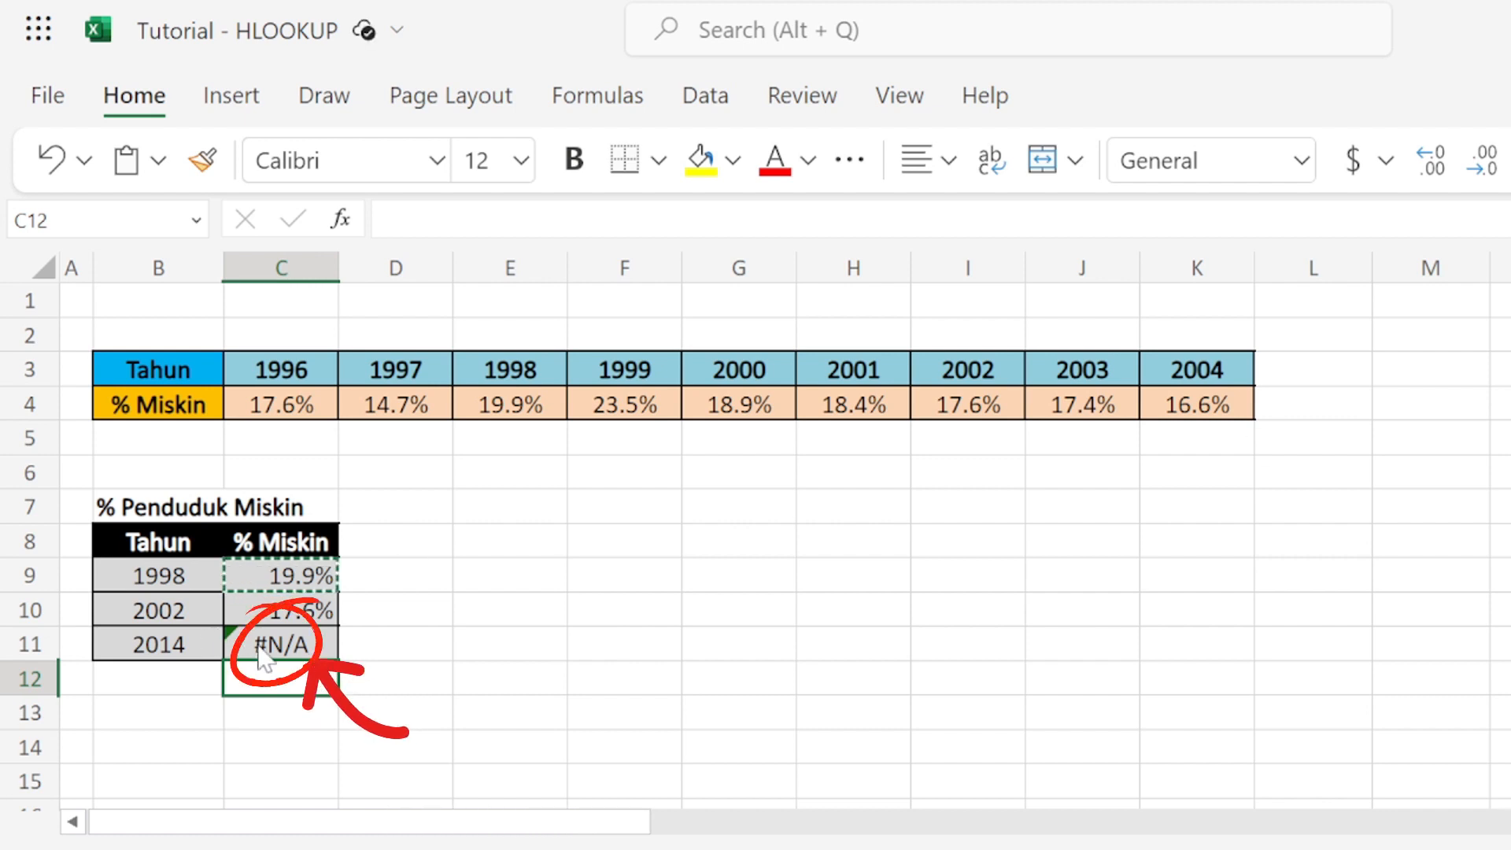
click(387, 637)
key(Left)
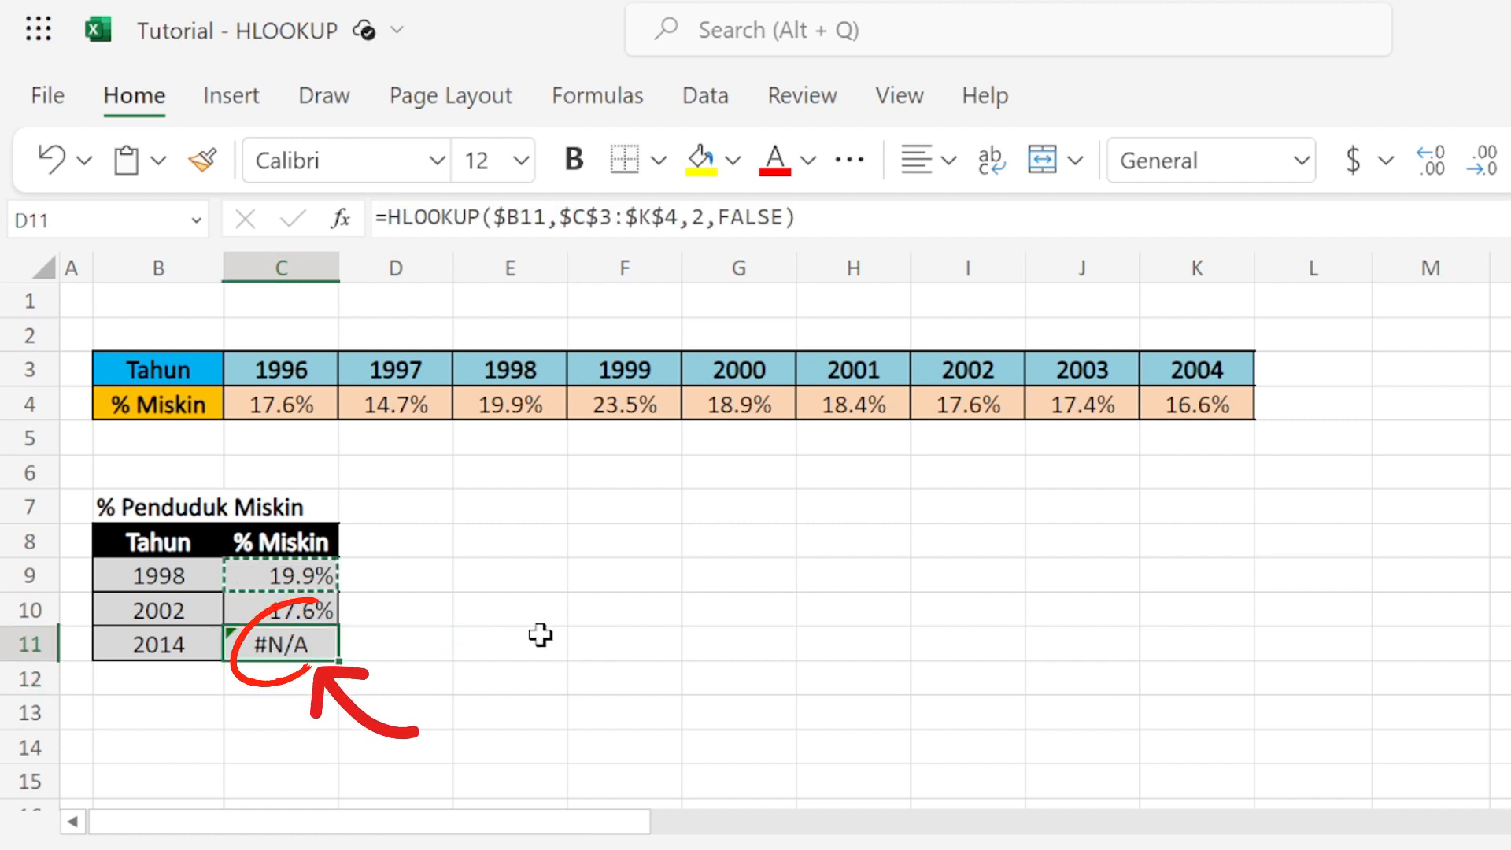
key(Right)
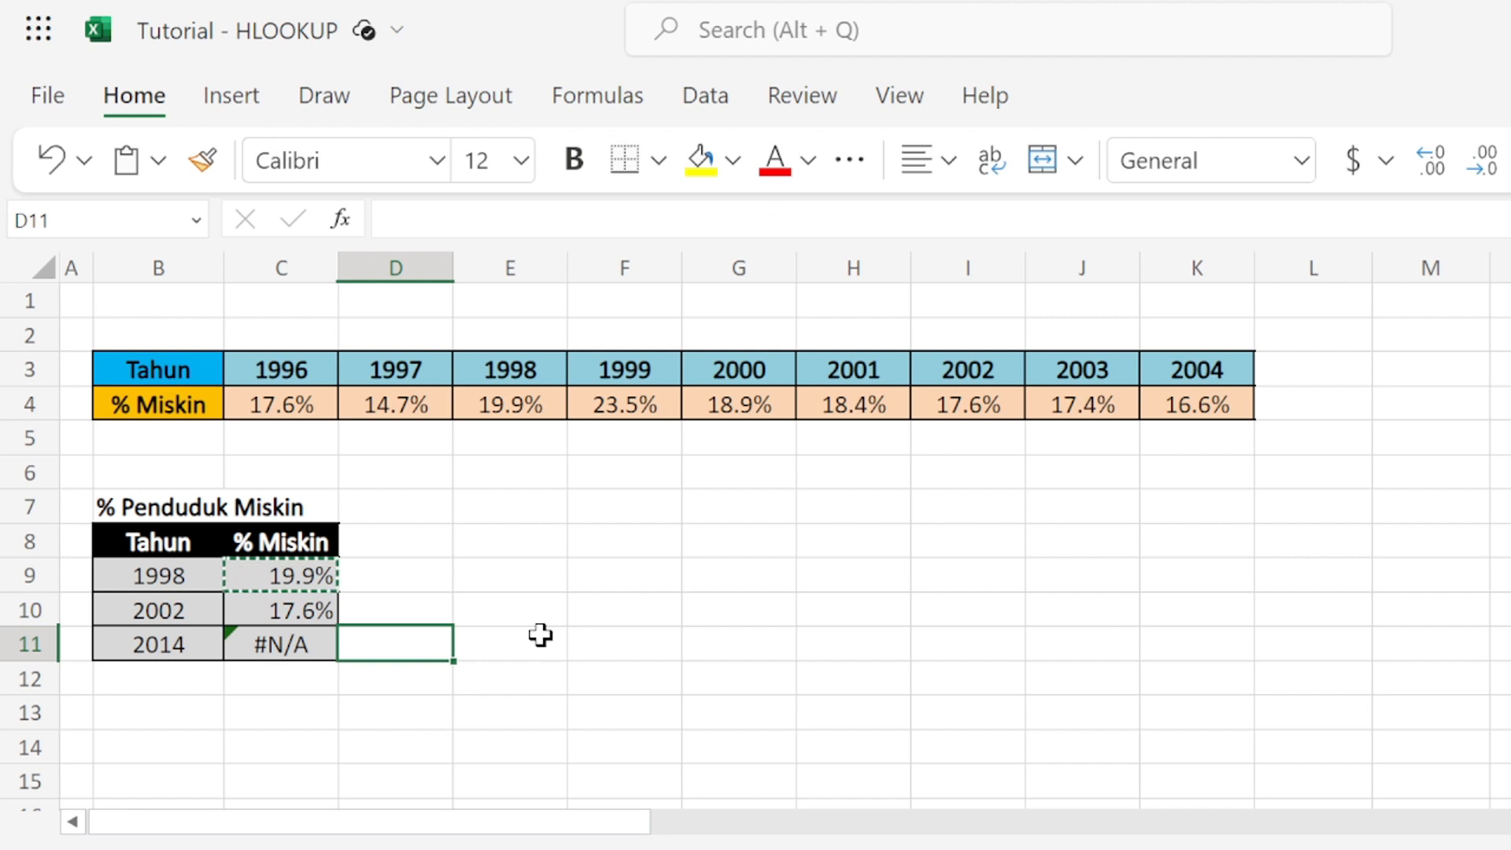
key(Left)
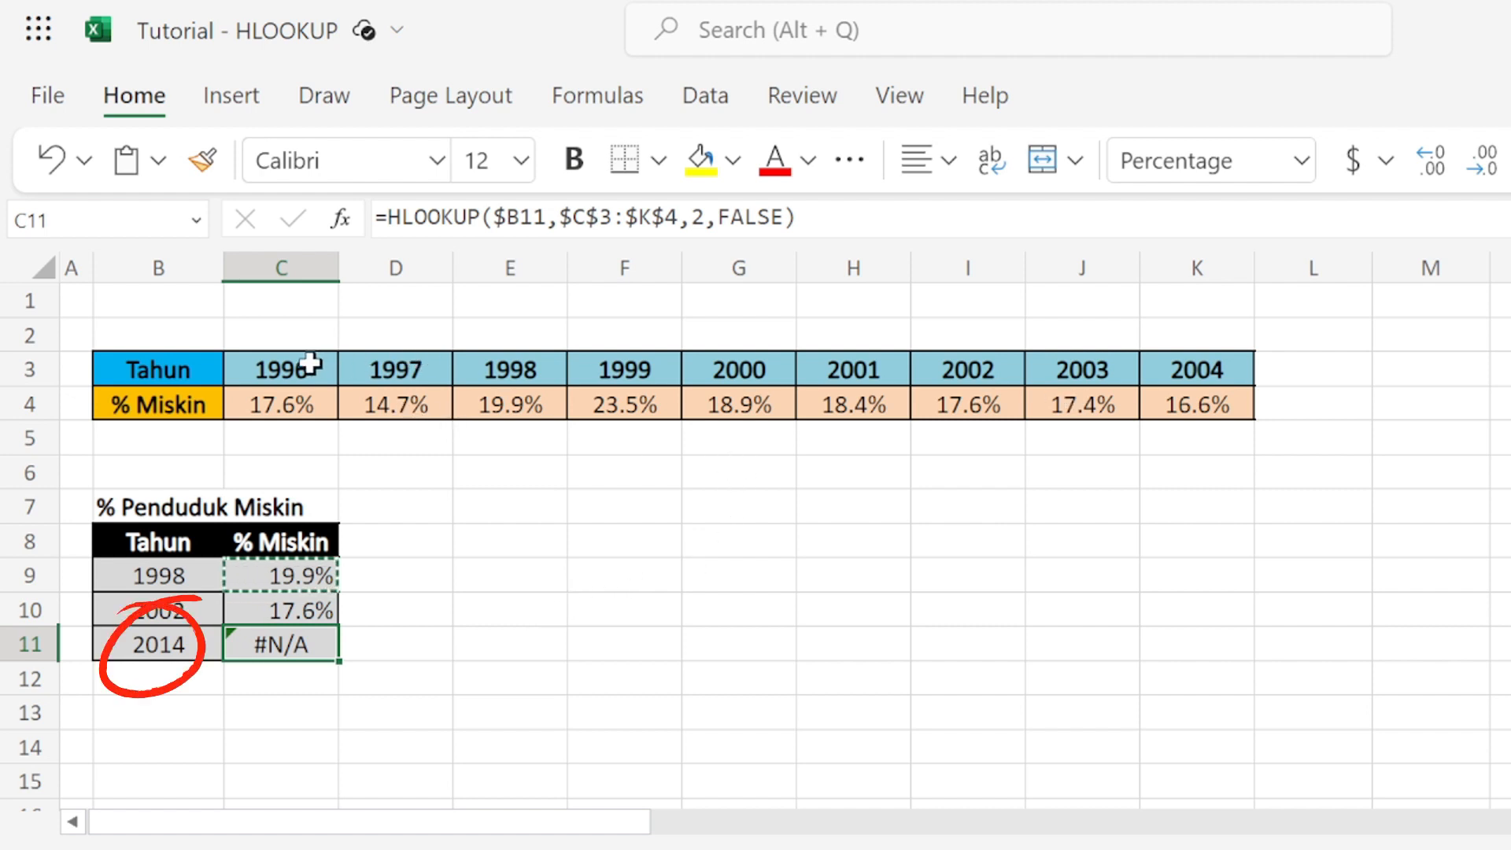
drag(311, 364, 1185, 441)
click(1192, 354)
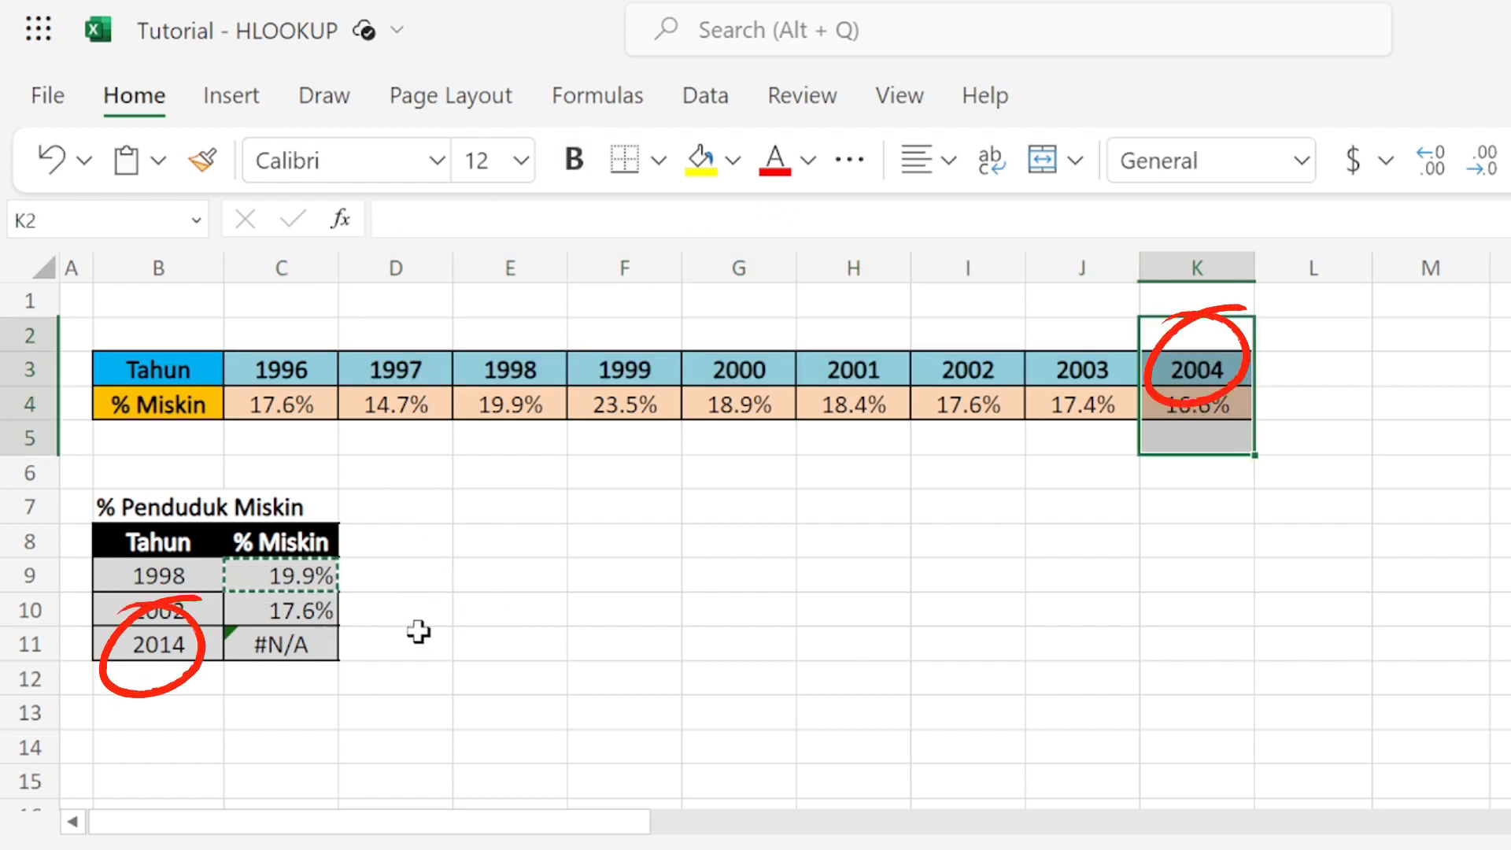
- Inspect the range_lookup argument of the HLOOKUP formula in C11 without editing it
click(441, 619)
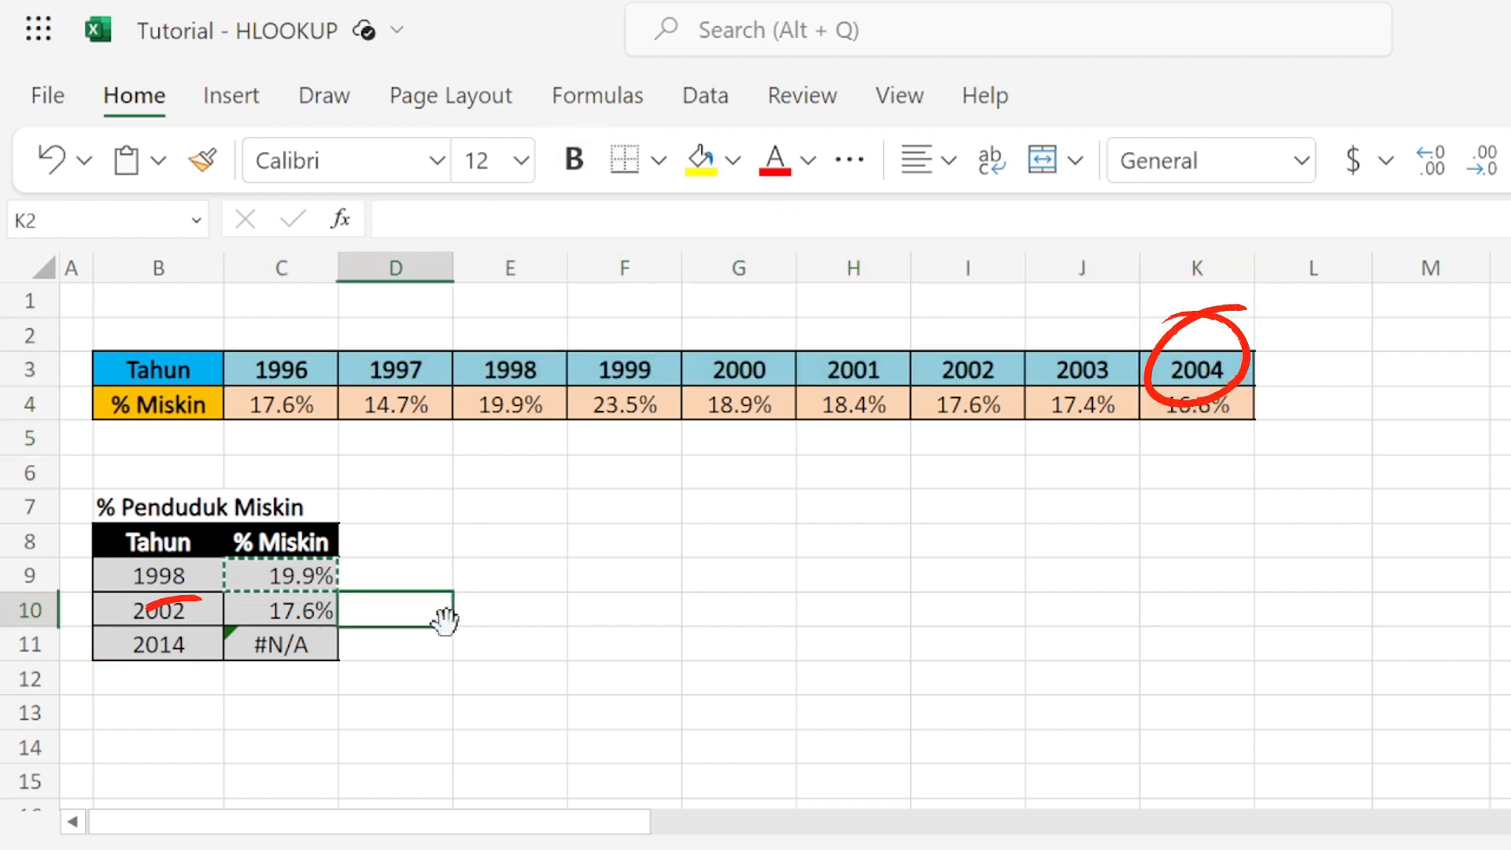
click(310, 636)
double_click(310, 636)
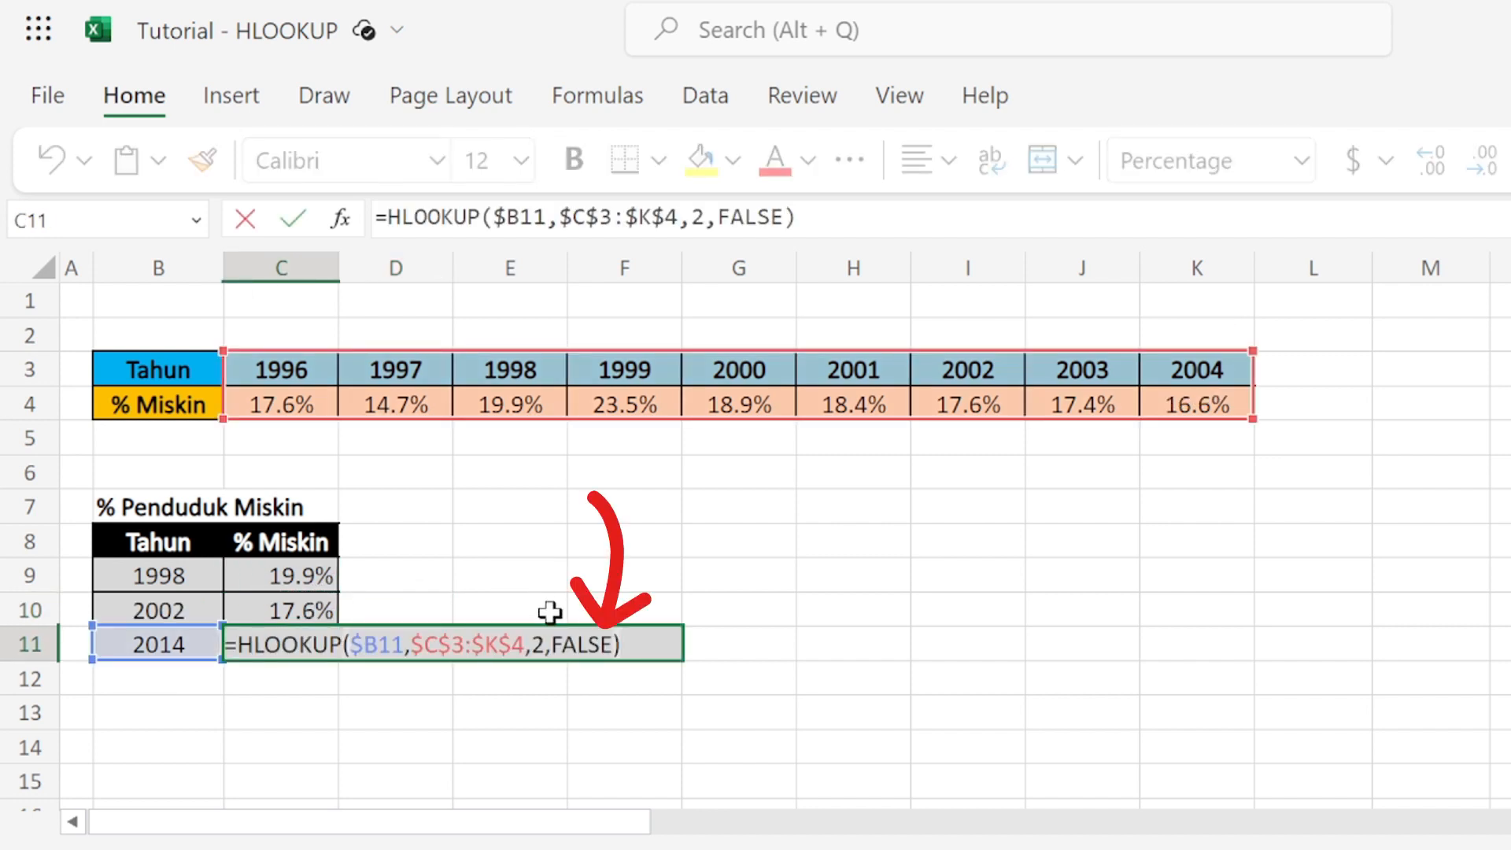
drag(551, 644, 611, 644)
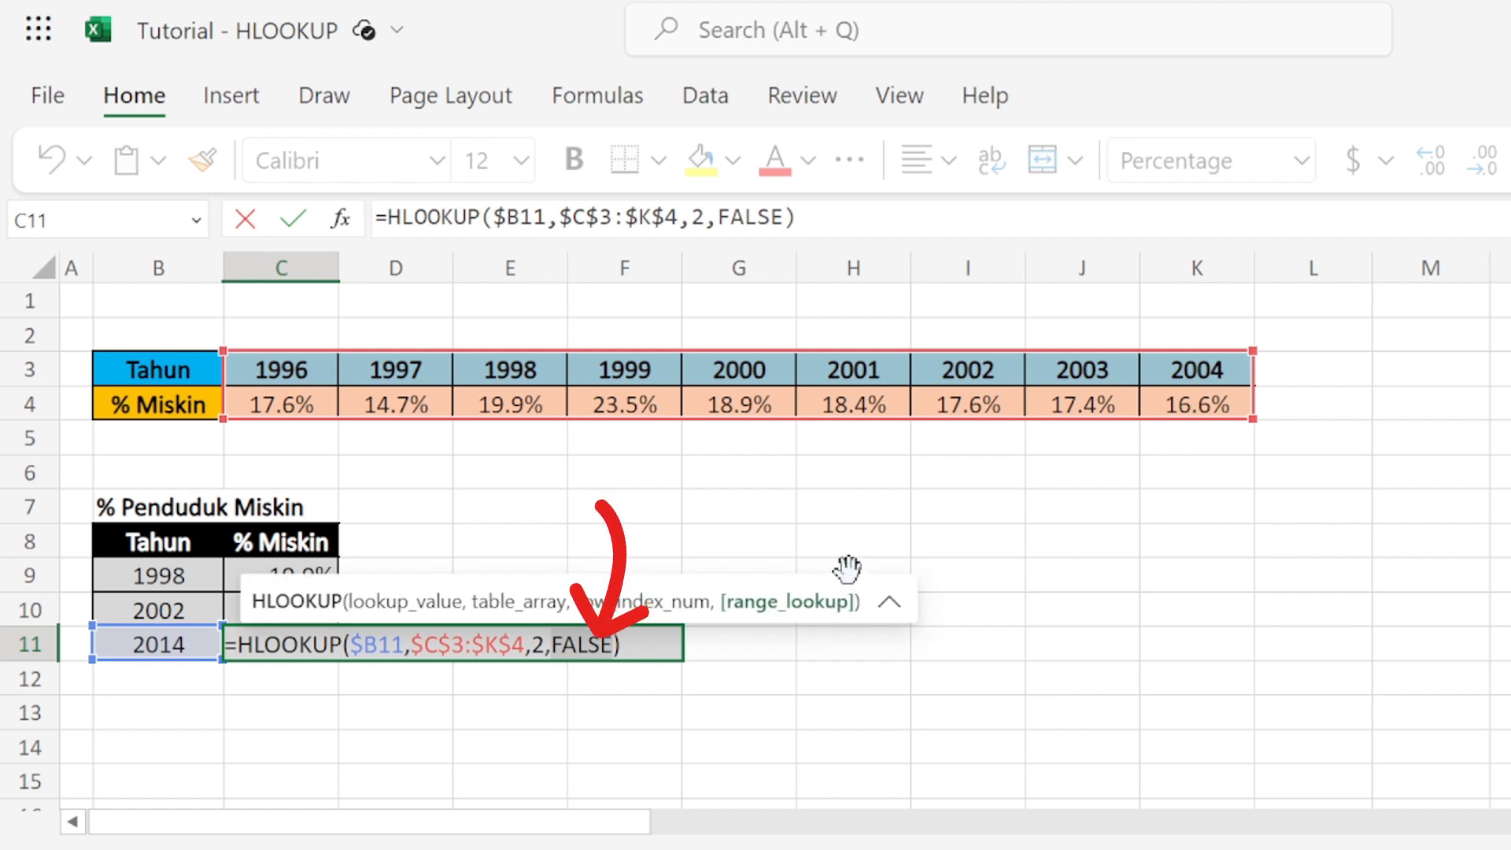
key(Return)
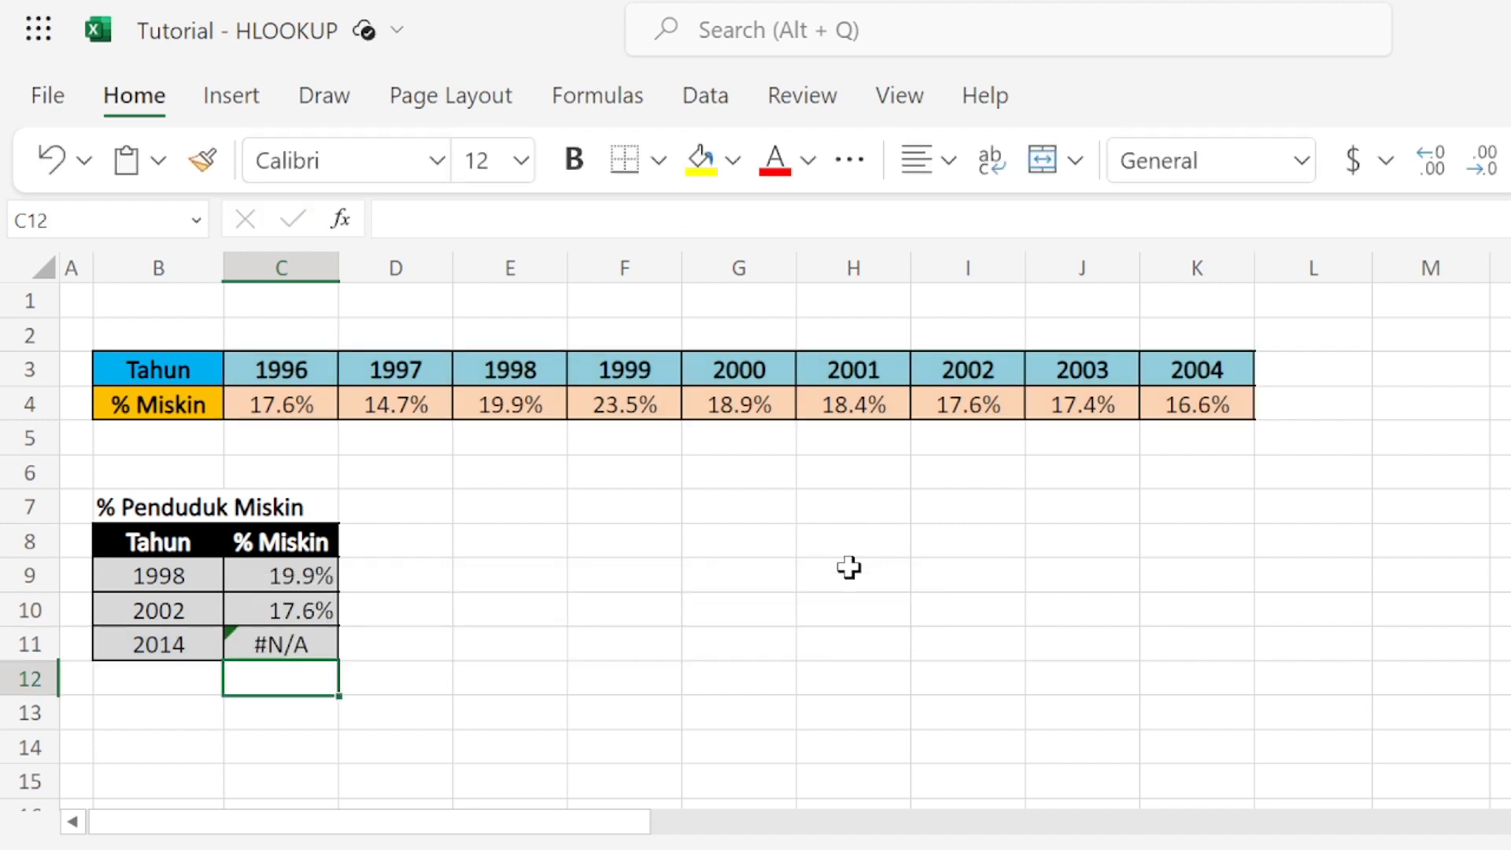
- Change the lookup year in B11 to 2004
key(Up)
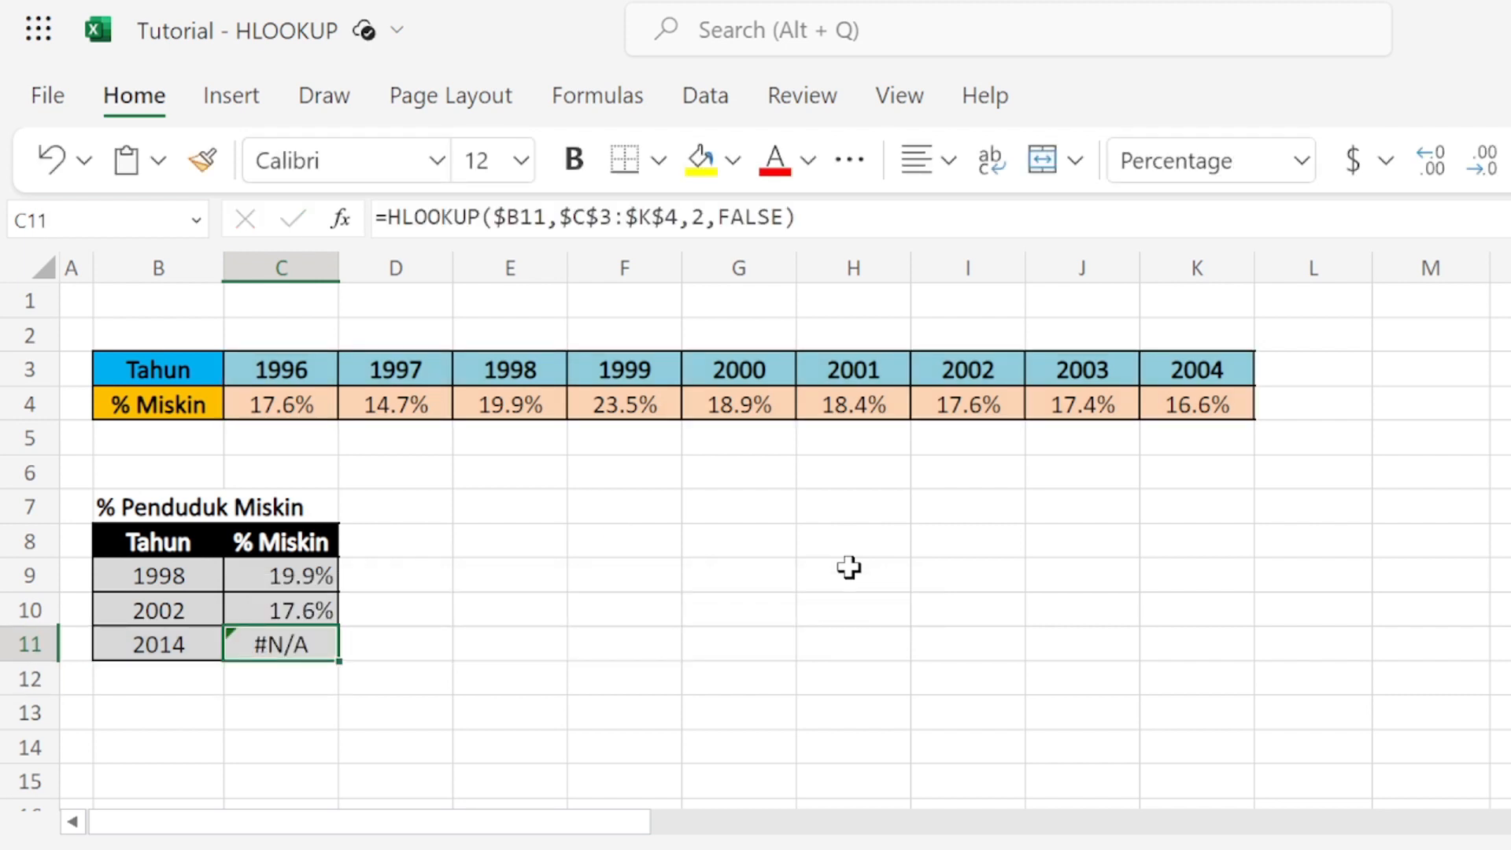
click(179, 646)
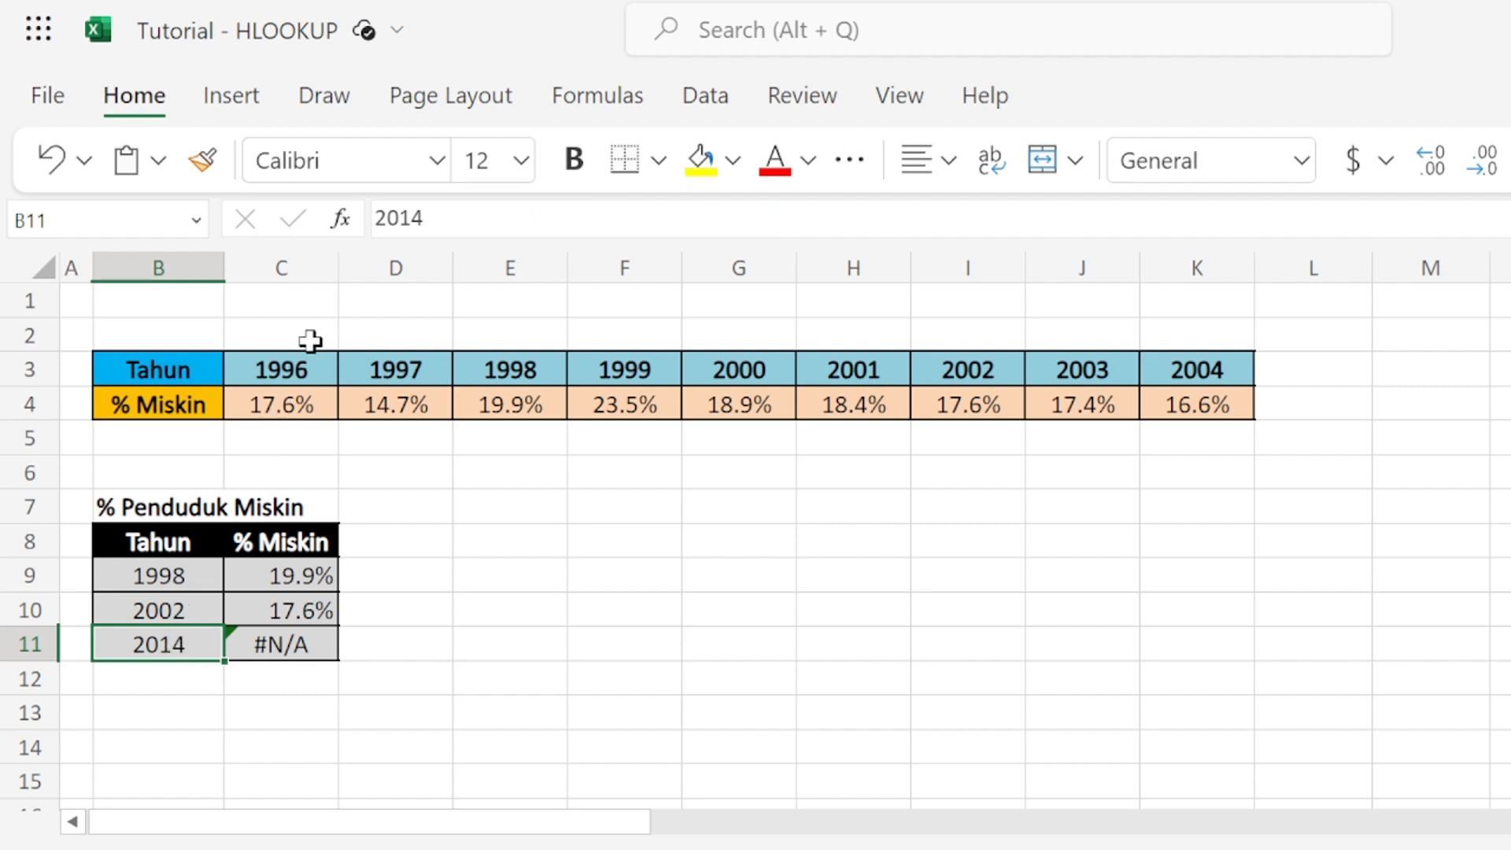
click(429, 219)
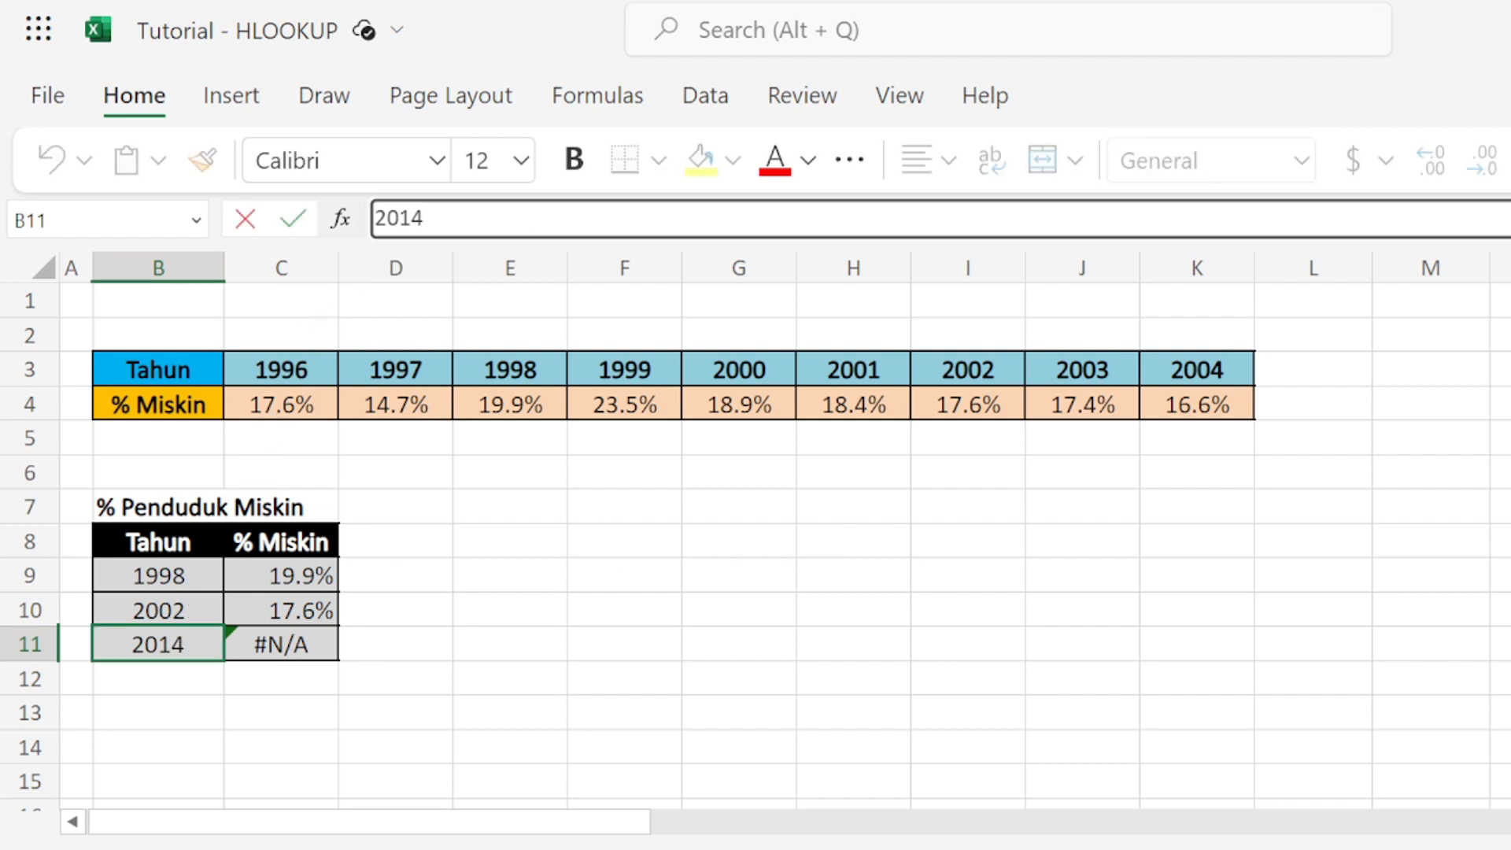
key(BackSpace)
key(BackSpace)
text(04)
key(Return)
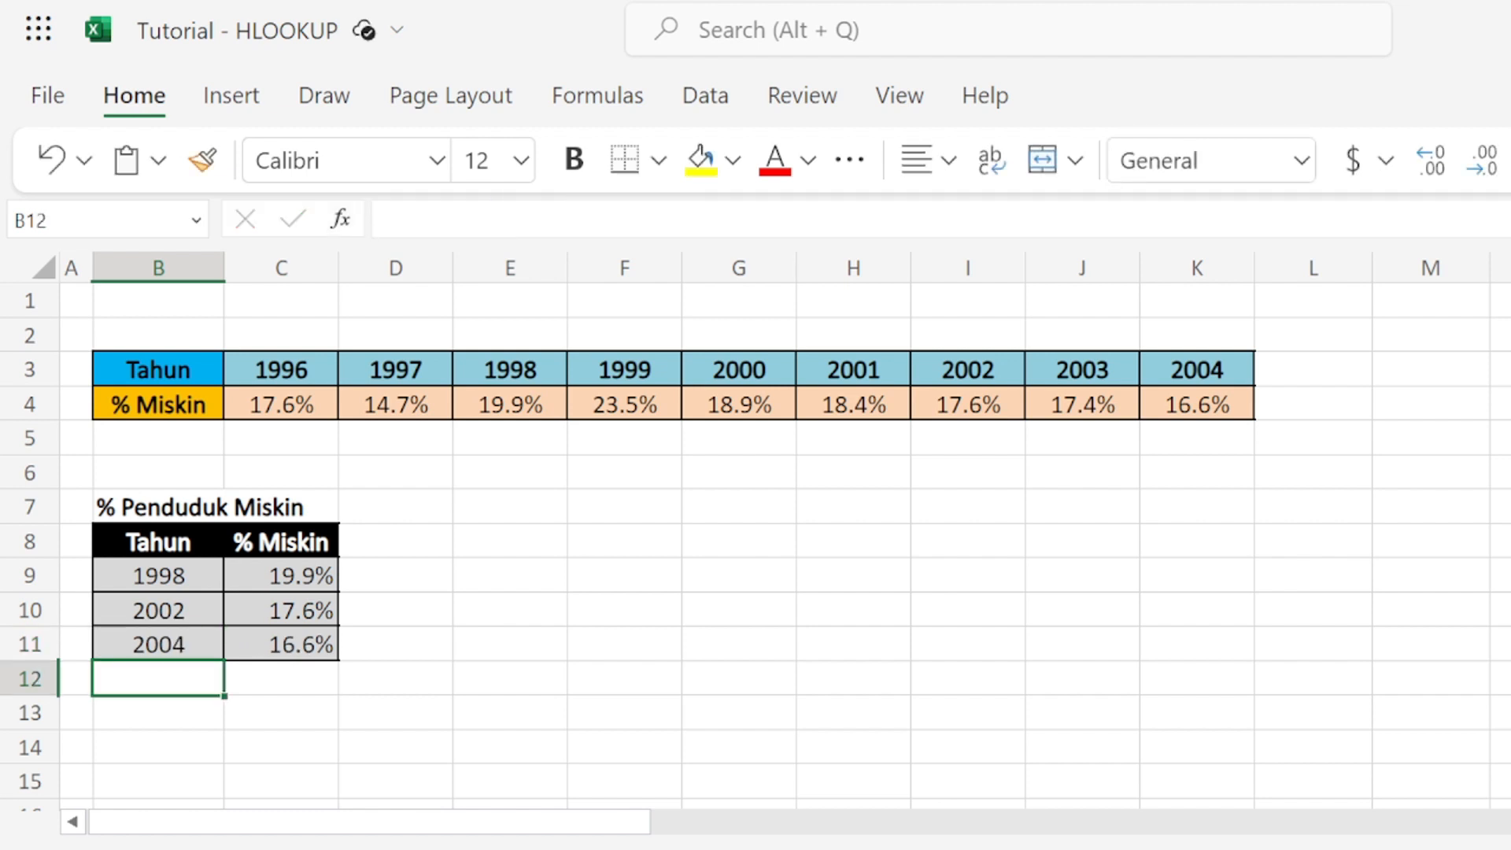
- Compare the HLOOKUP result in C11 with the % Miskin value under 2004 in the reference table
key(Up)
key(Right)
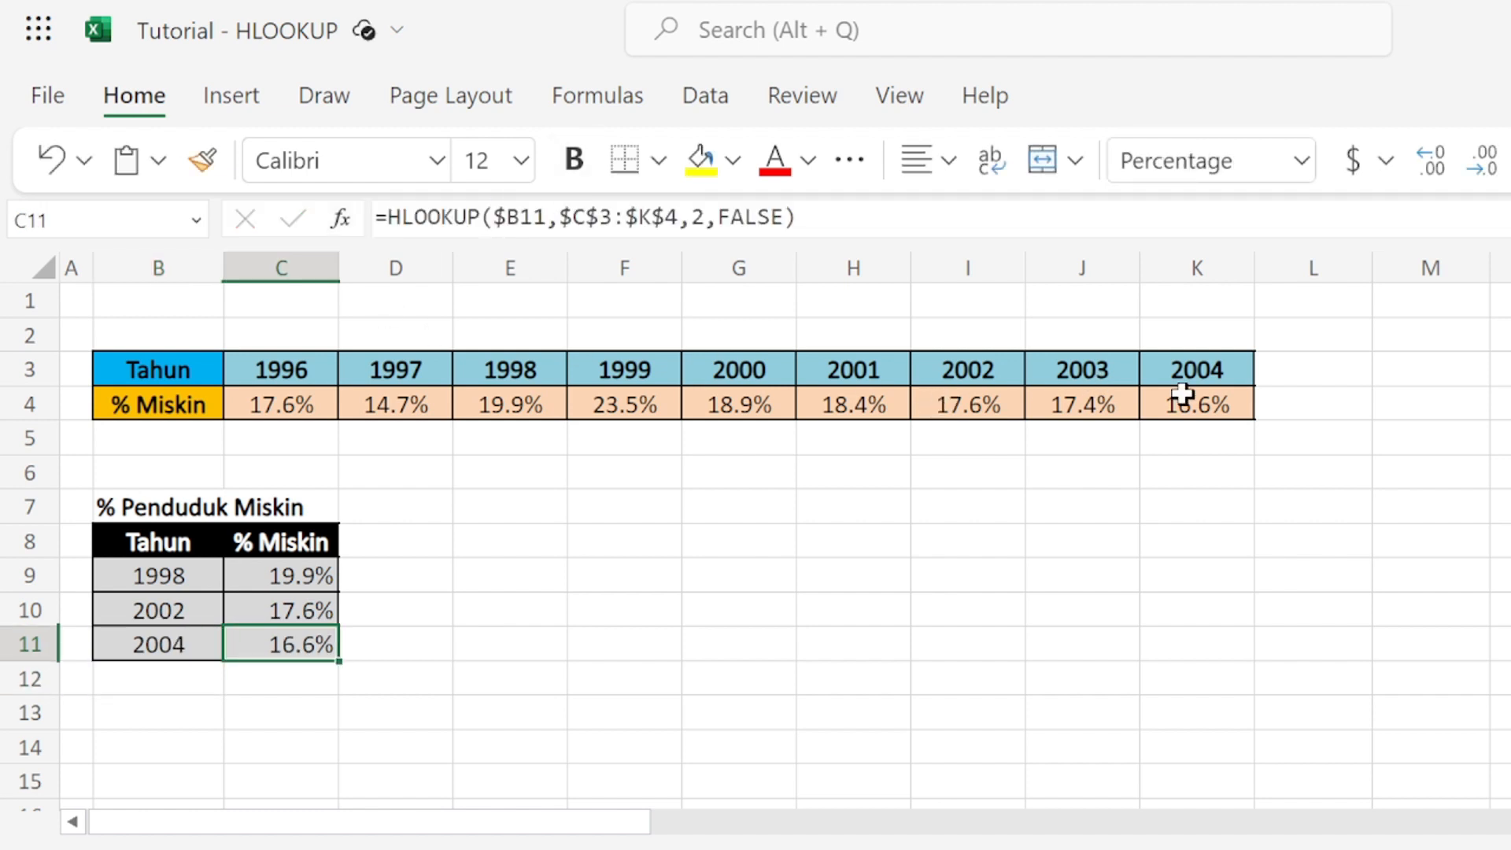
click(1221, 398)
click(300, 642)
click(1178, 415)
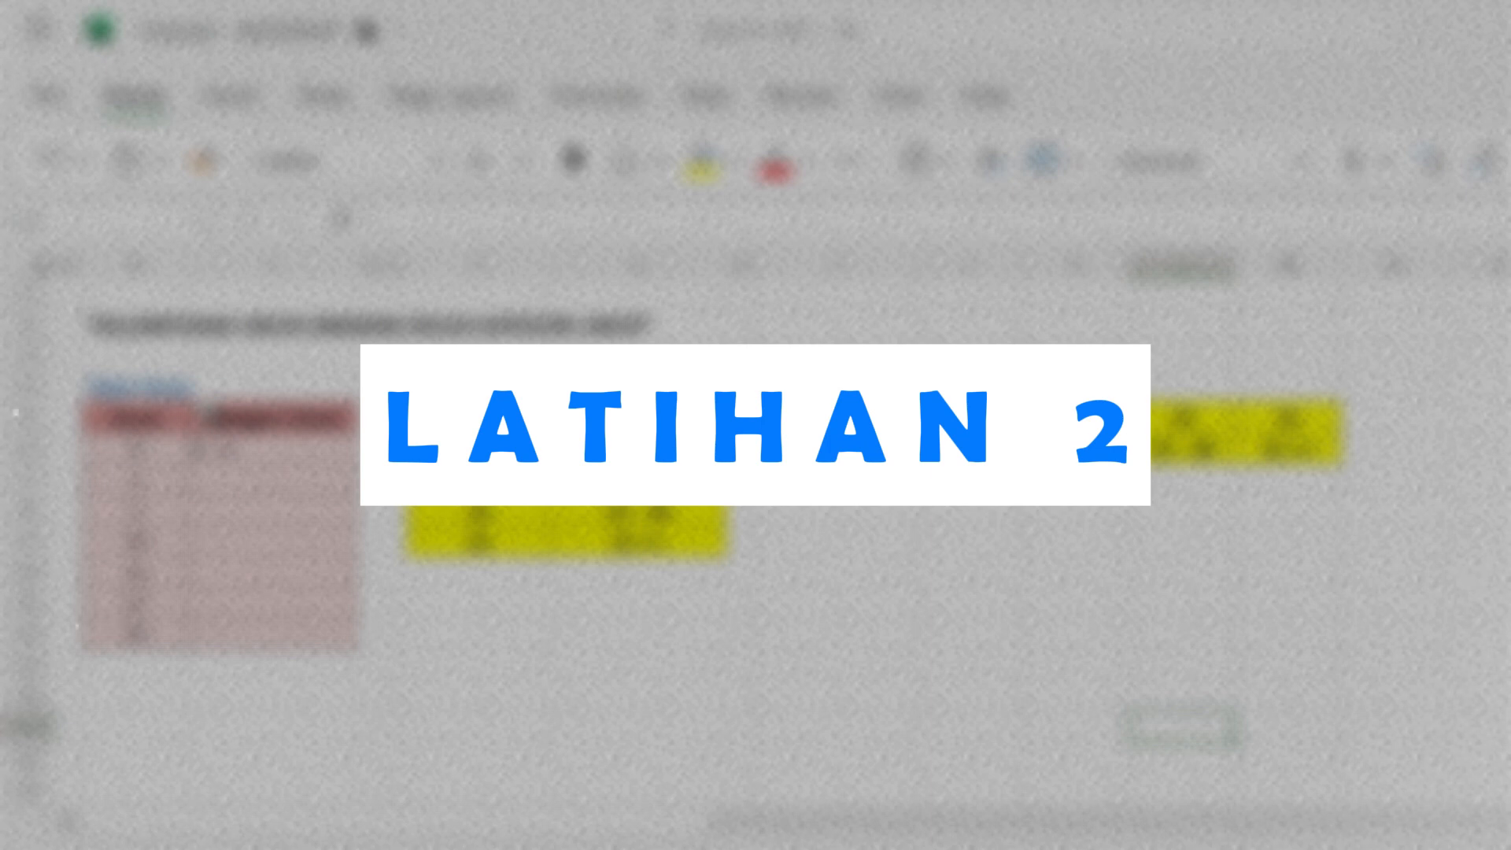
- Clear the contents of C6, the first Kategori Umur cell of Tabel Kerja in the second exercise
click(216, 448)
key(Delete)
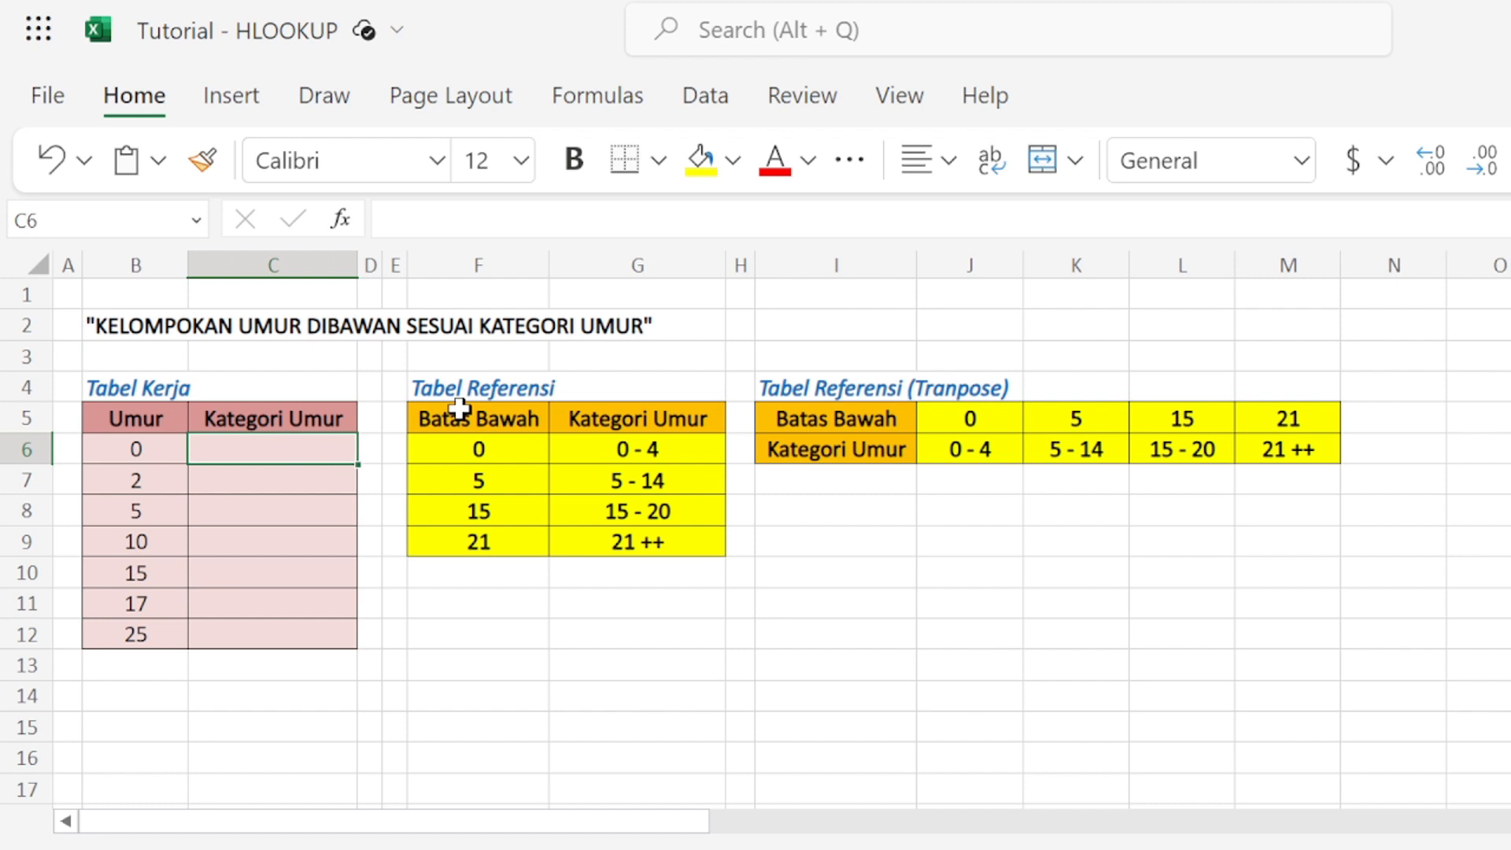
- Compare the vertical Tabel Referensi in F5:G9 with its transposed version in I5:M6
drag(462, 406, 624, 541)
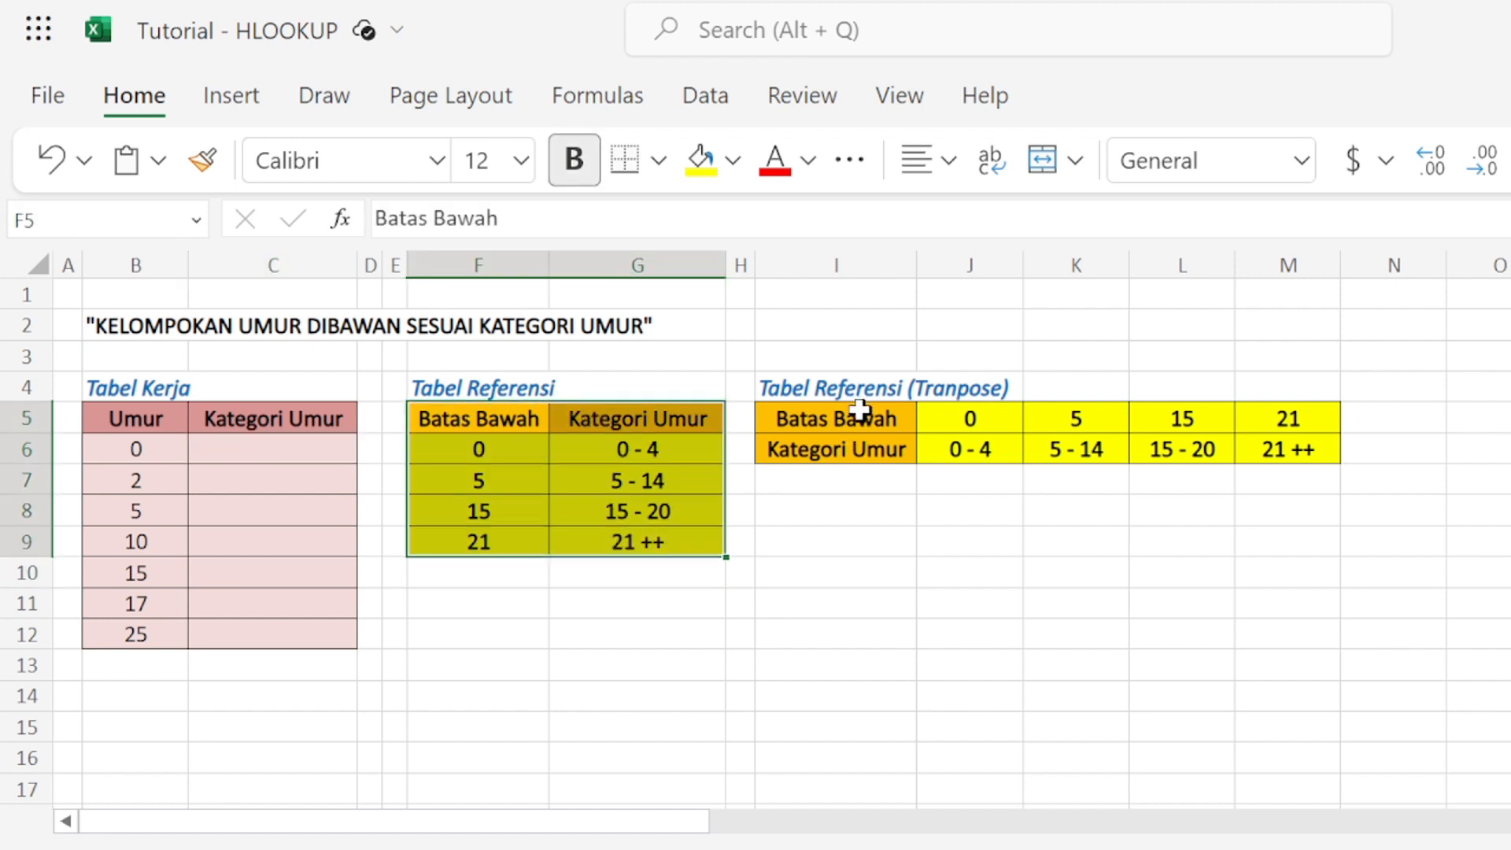
drag(858, 418, 1259, 453)
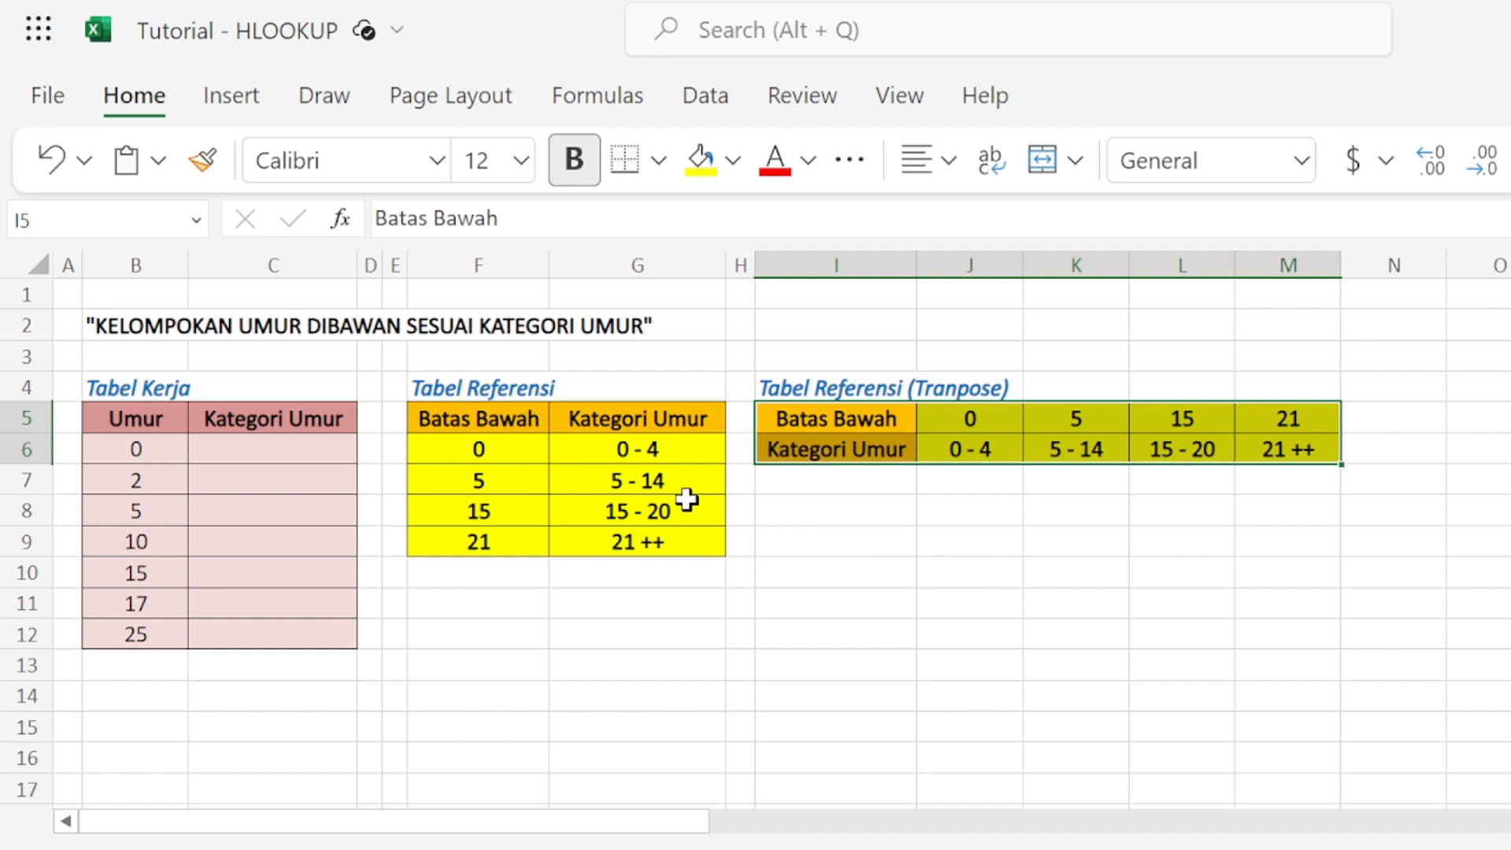
drag(493, 428, 594, 540)
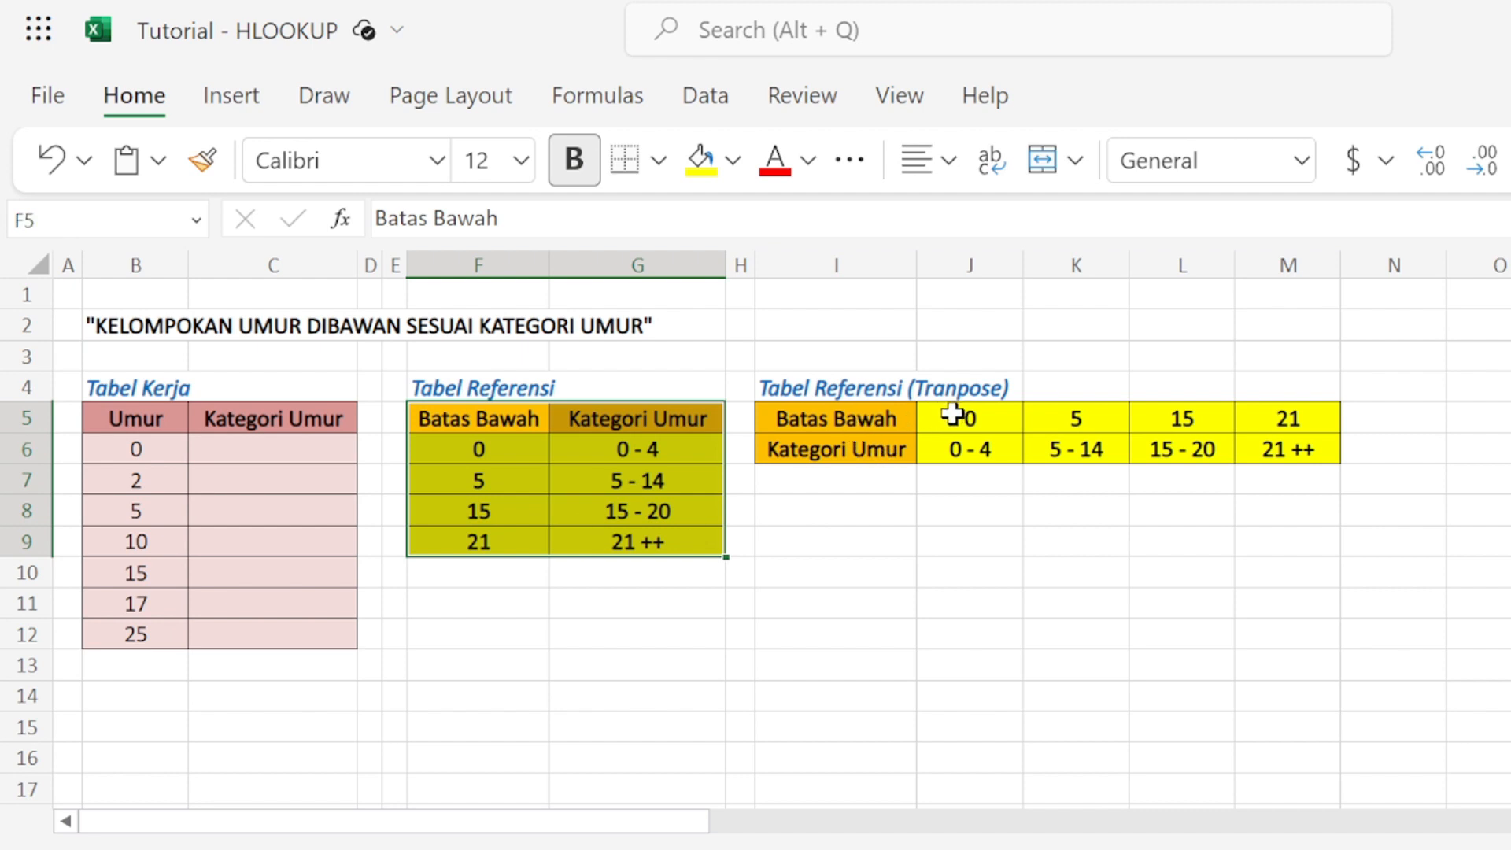
drag(952, 415, 1271, 447)
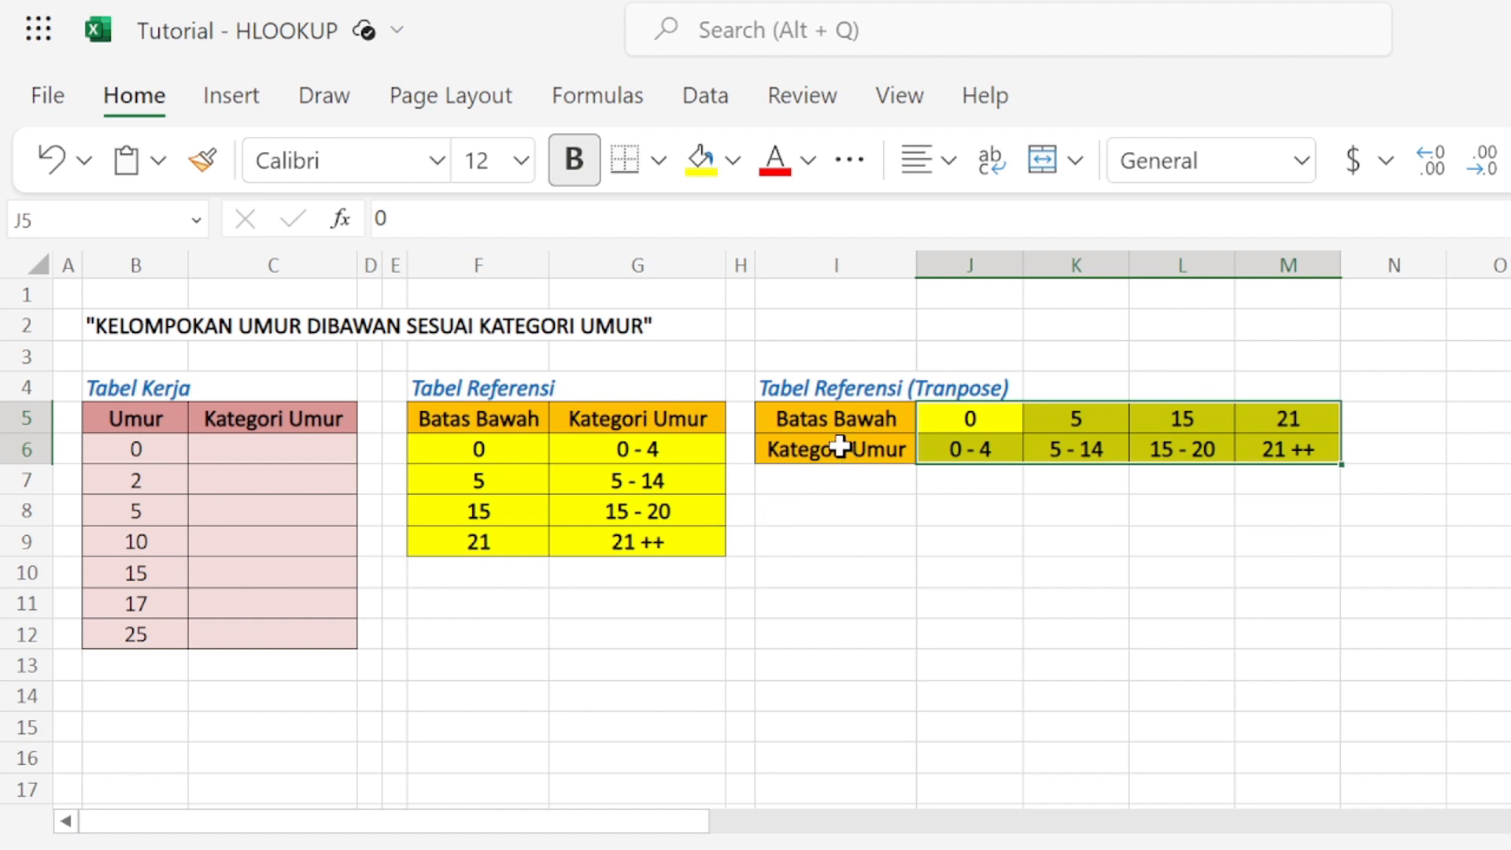
drag(842, 445, 1259, 471)
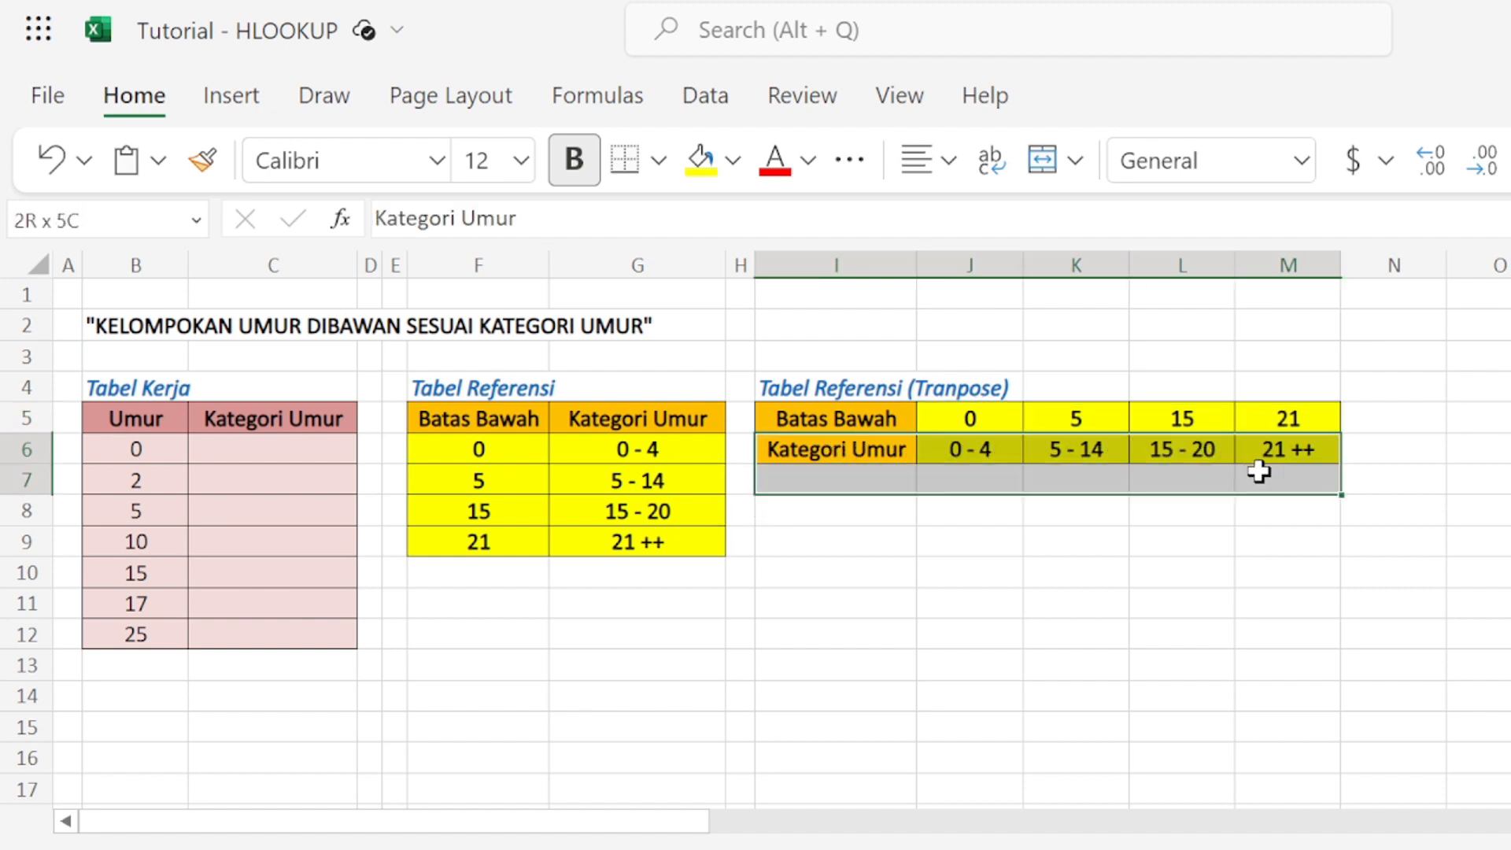
click(817, 538)
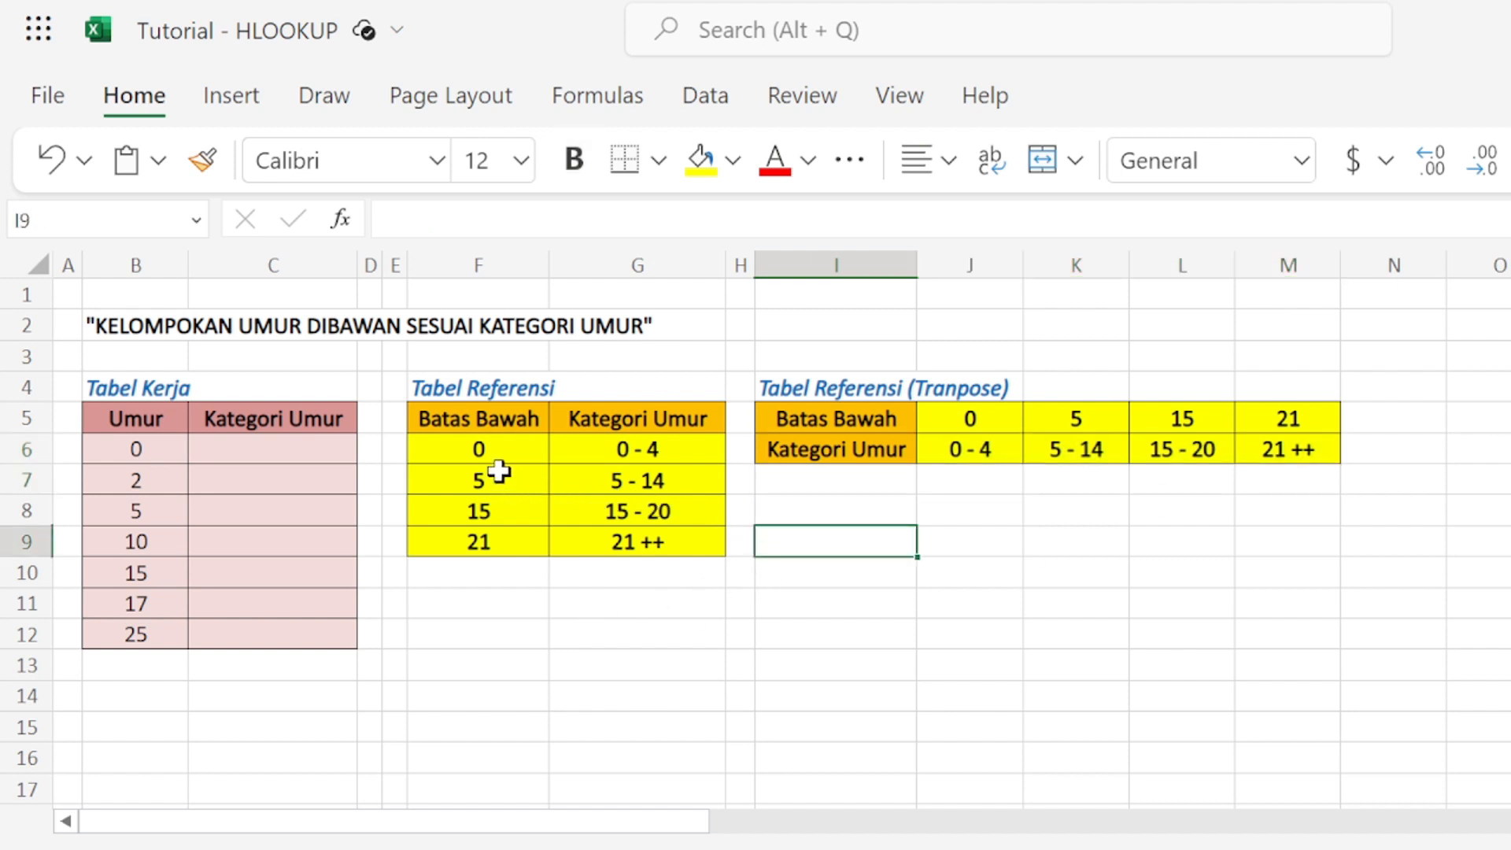
drag(503, 421, 632, 535)
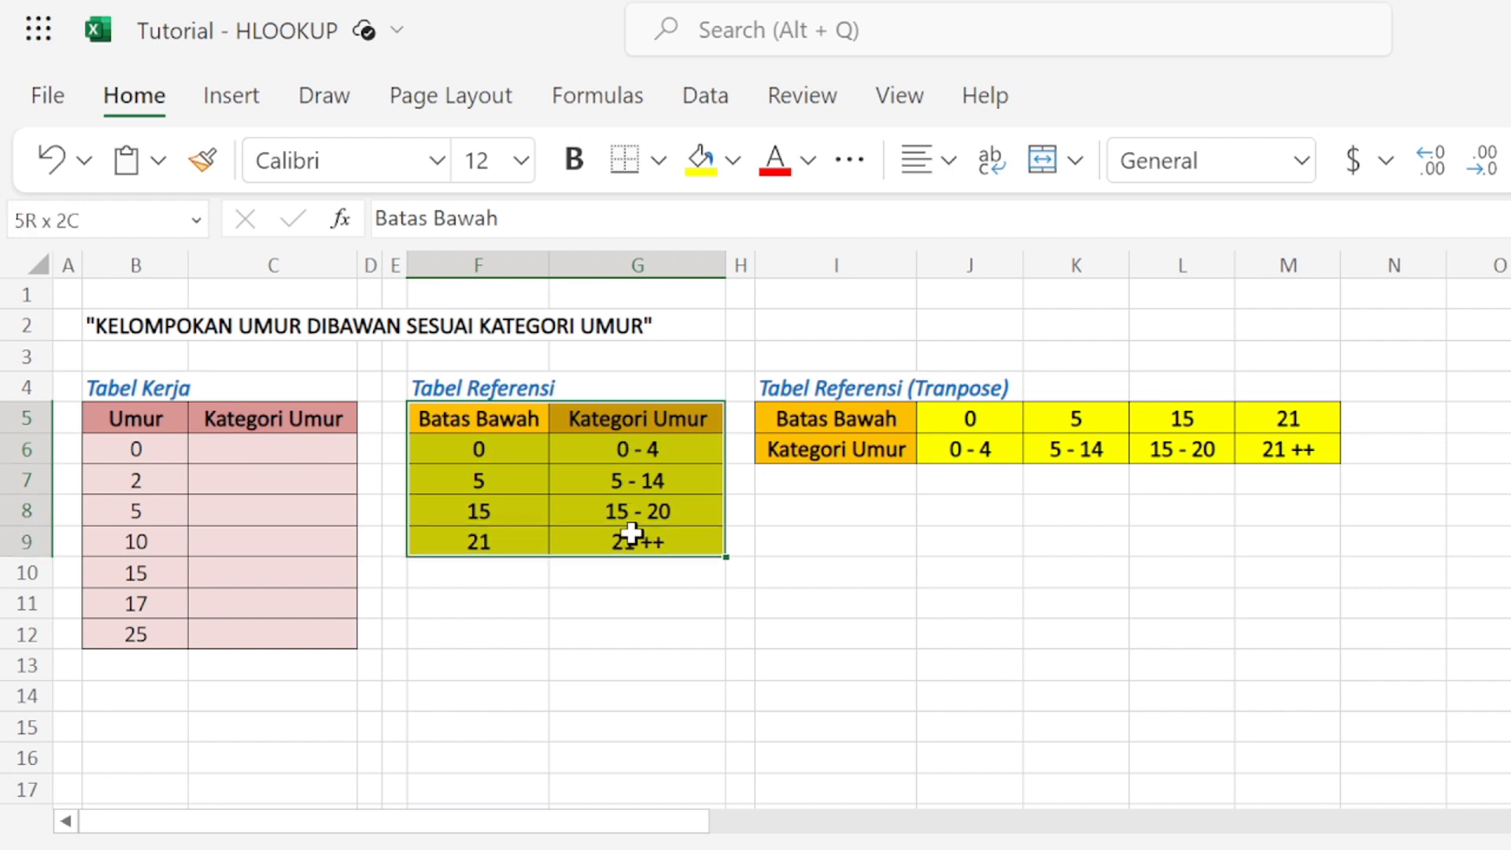
drag(803, 415, 1238, 445)
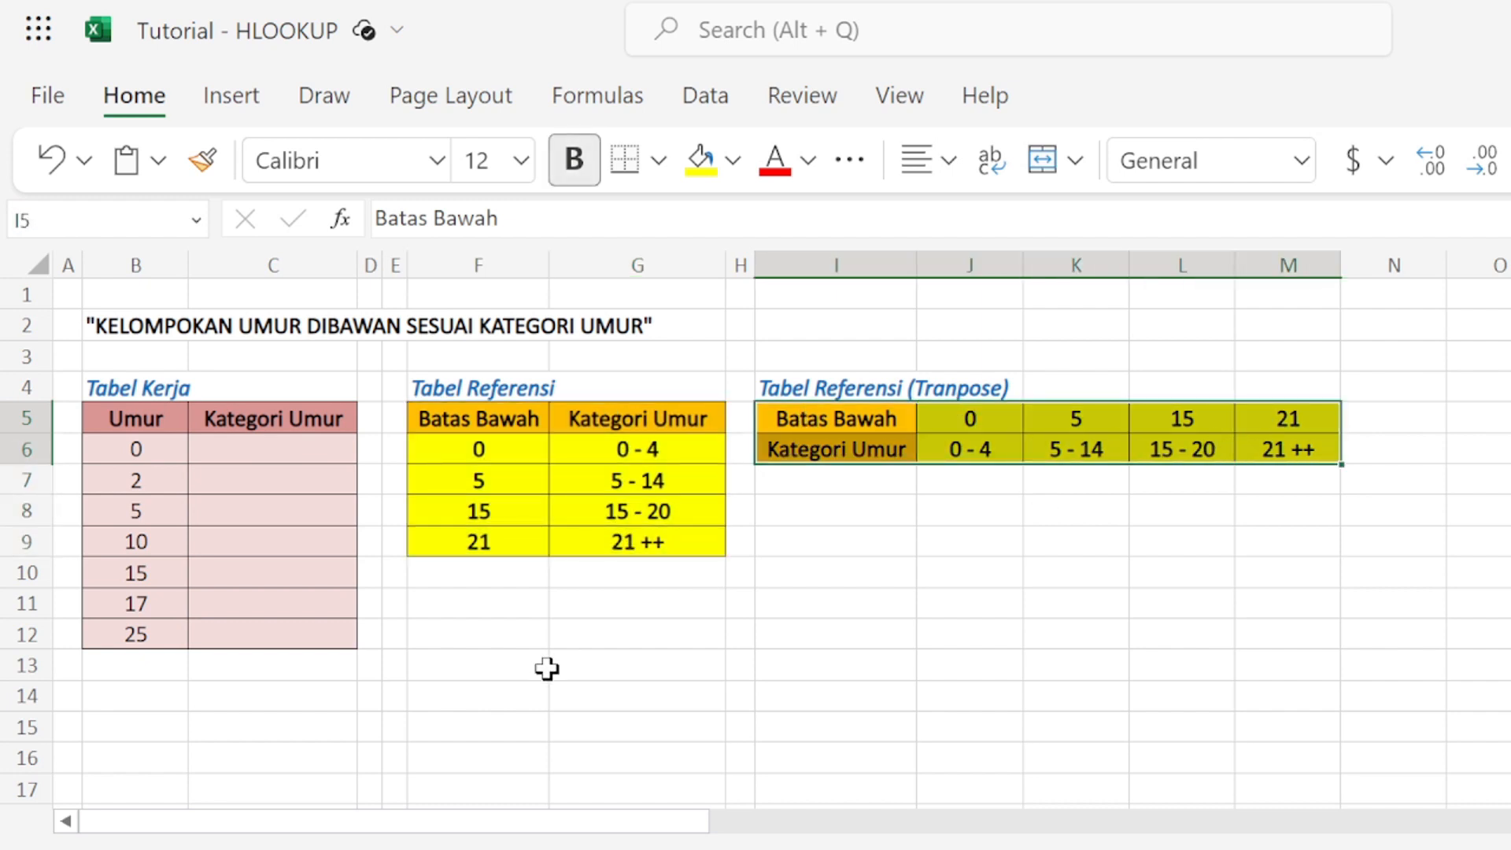
drag(456, 422, 630, 542)
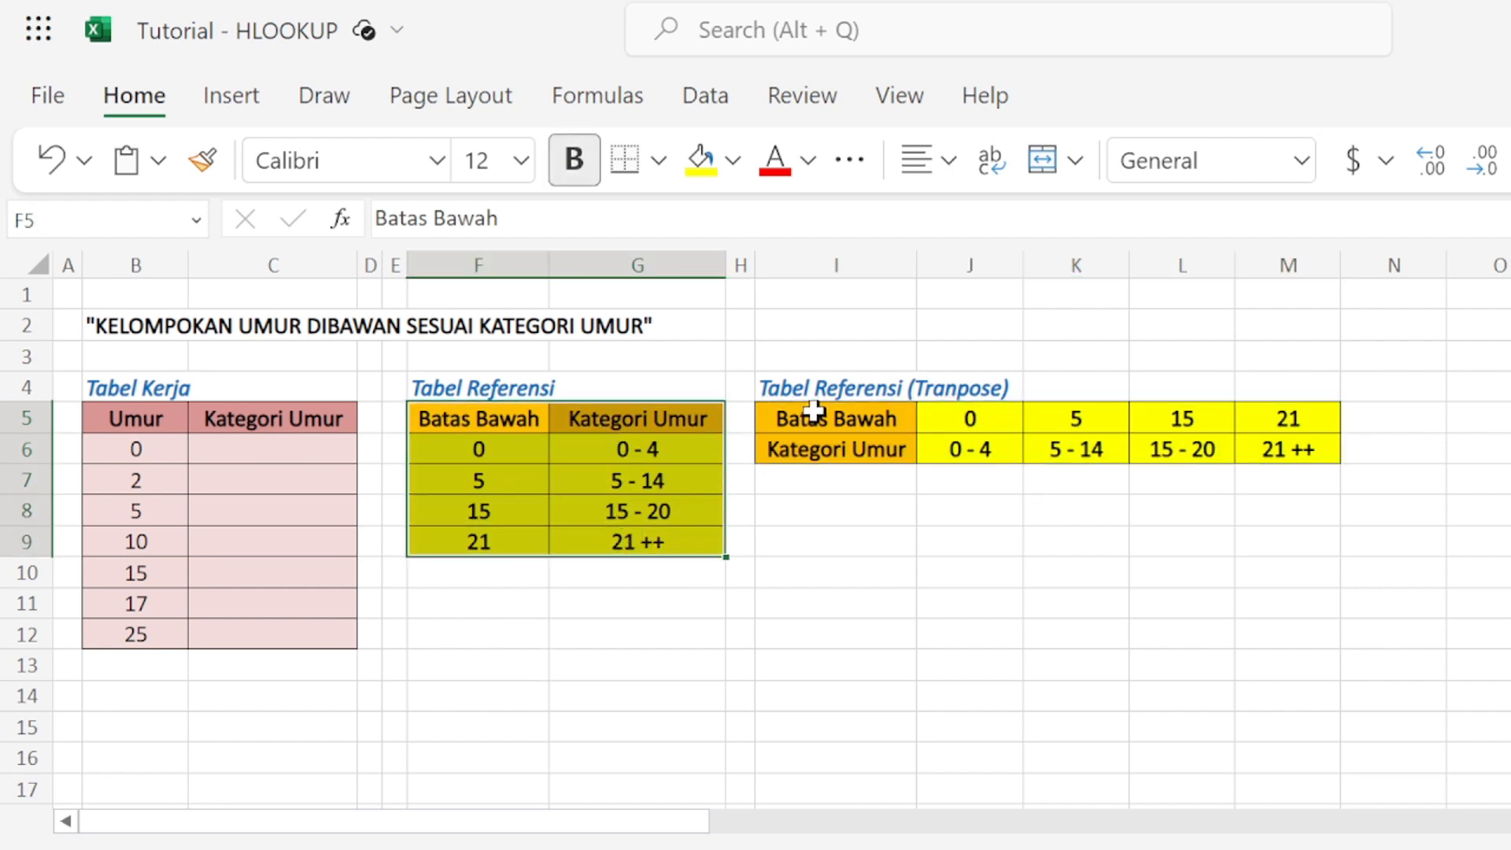
drag(813, 411, 1251, 453)
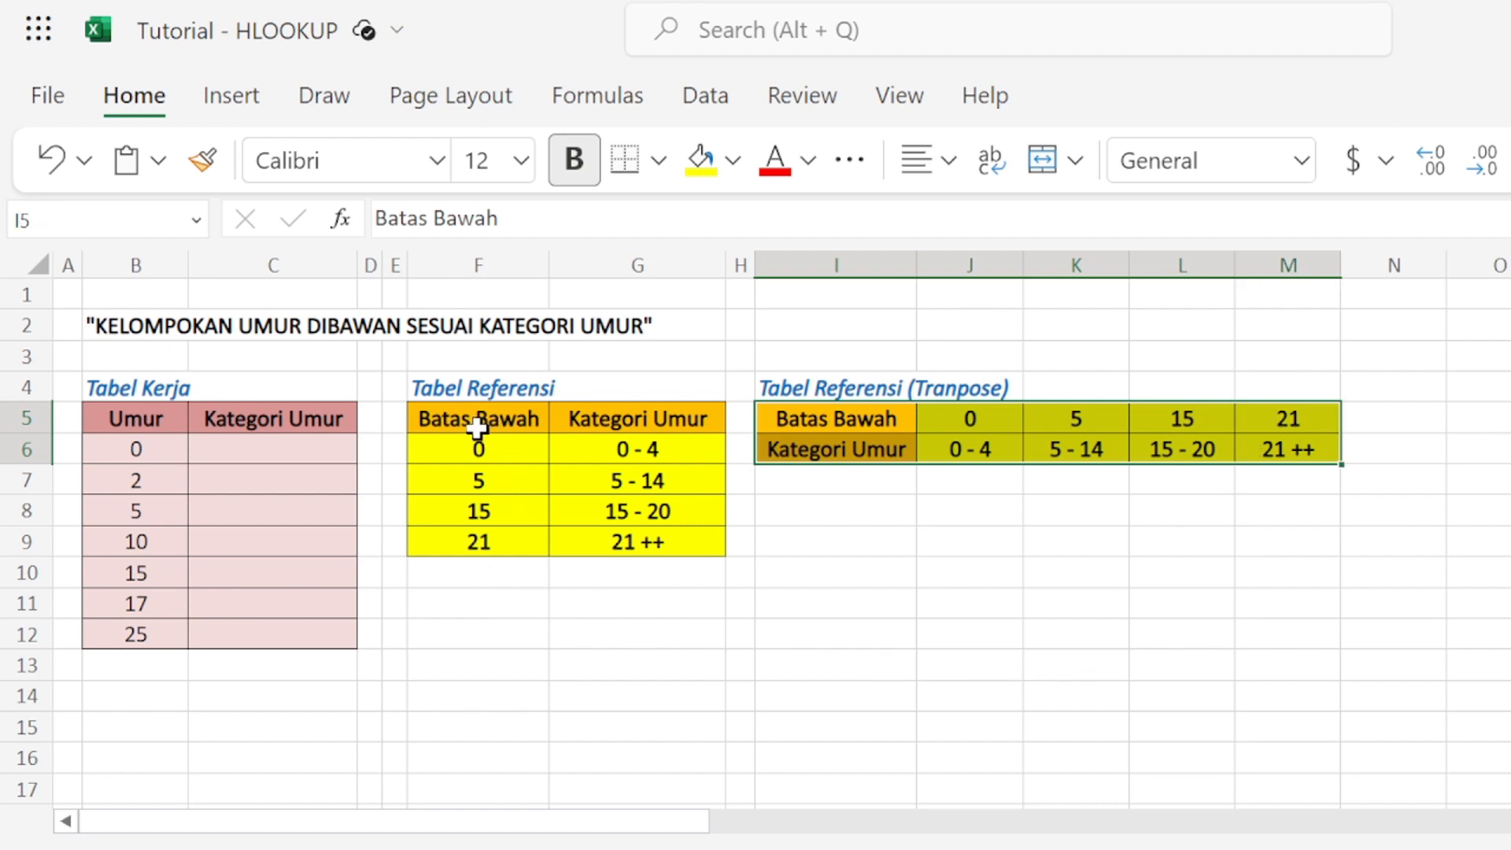
drag(469, 423, 638, 534)
drag(810, 411, 1249, 445)
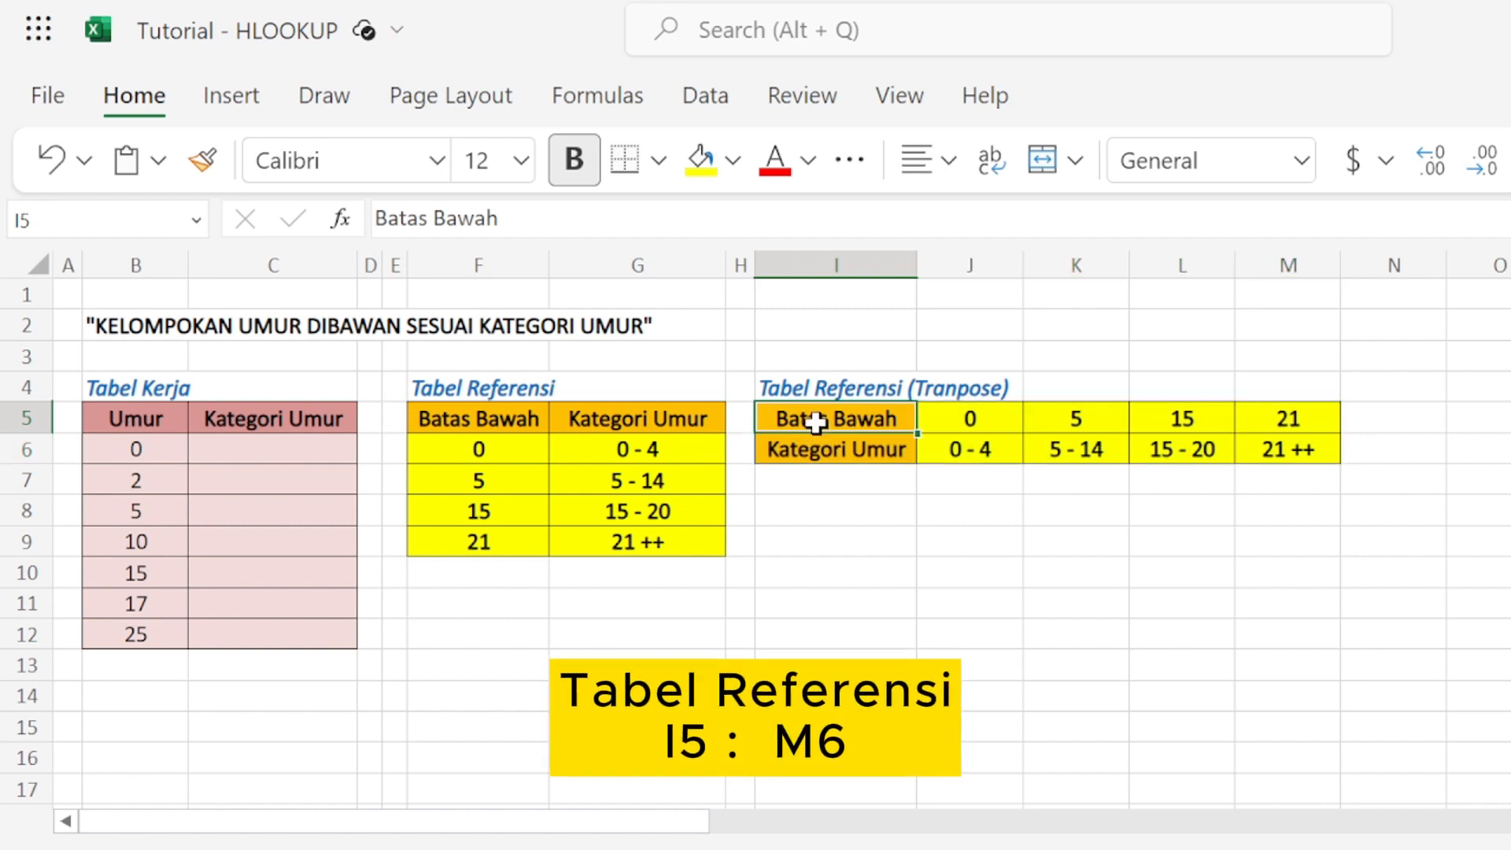
drag(832, 387, 1259, 459)
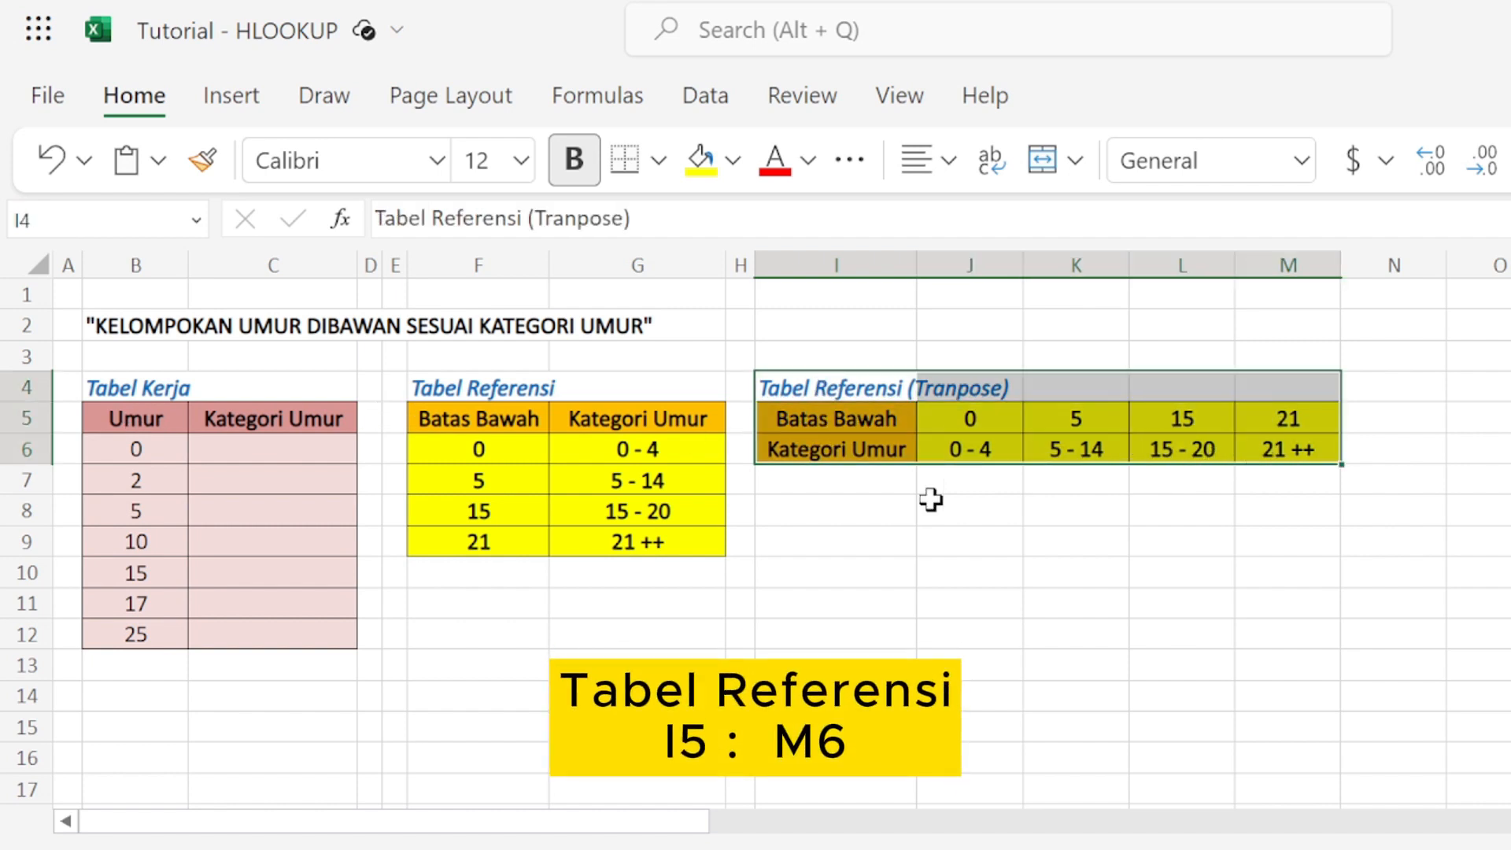
- Review Tabel Kerja in B5:C12, its Umur values and the Kategori Umur cells C6:C12
drag(119, 395, 233, 671)
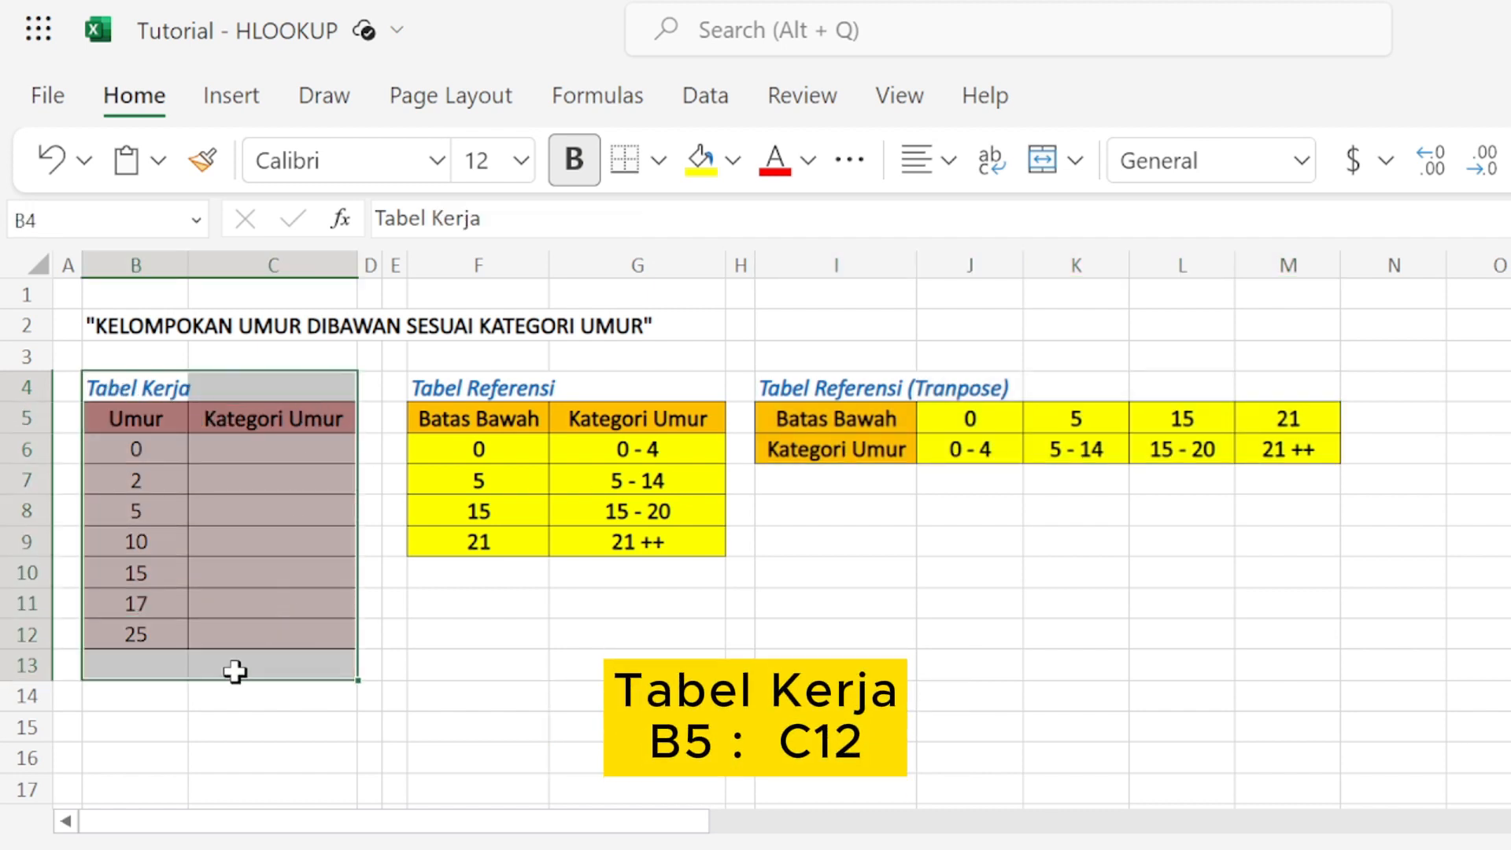
click(162, 604)
drag(148, 422, 137, 639)
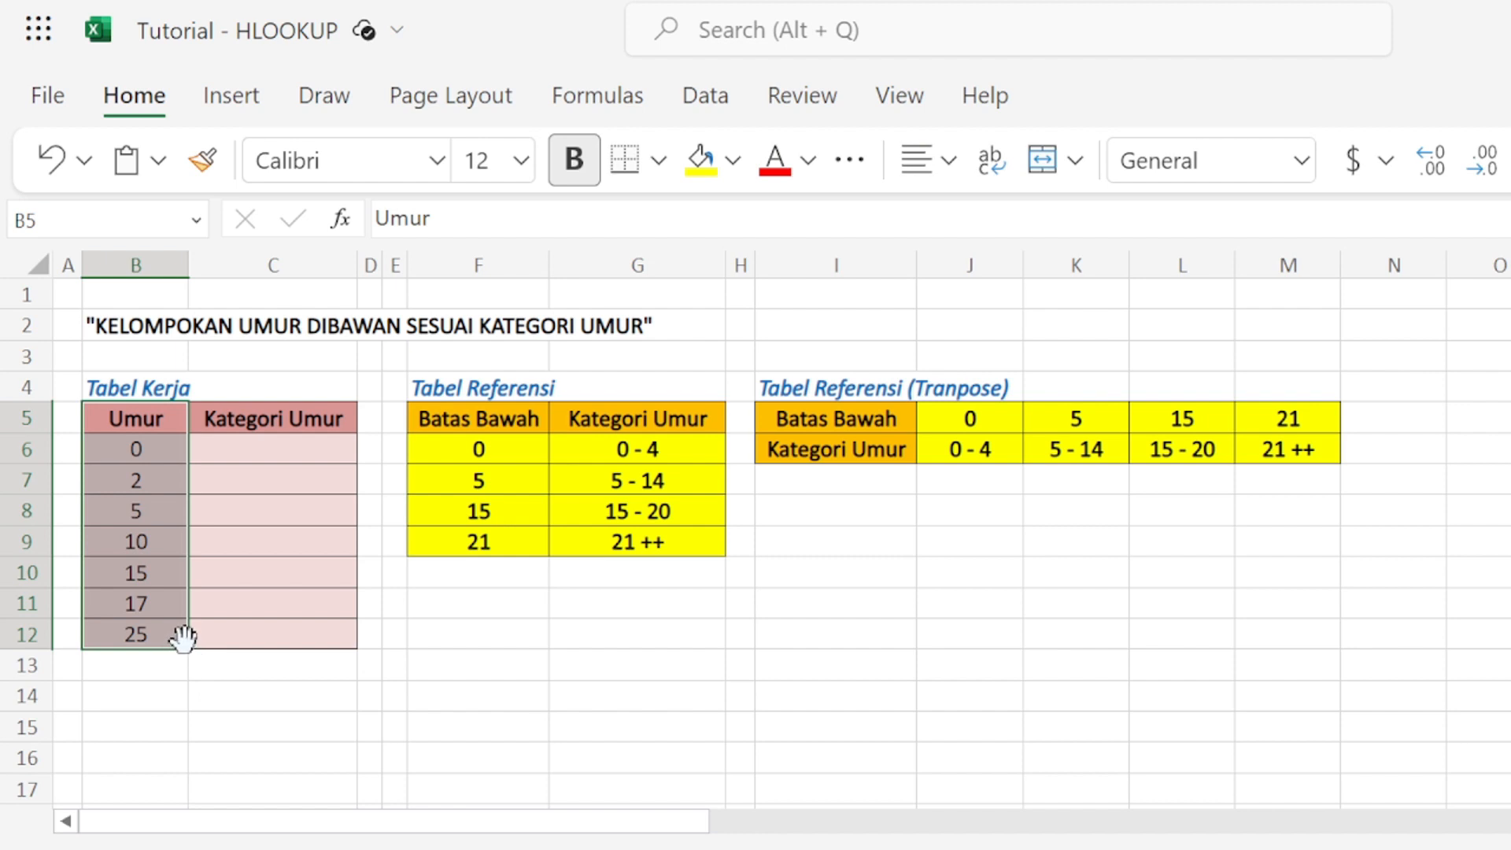
drag(273, 447, 270, 626)
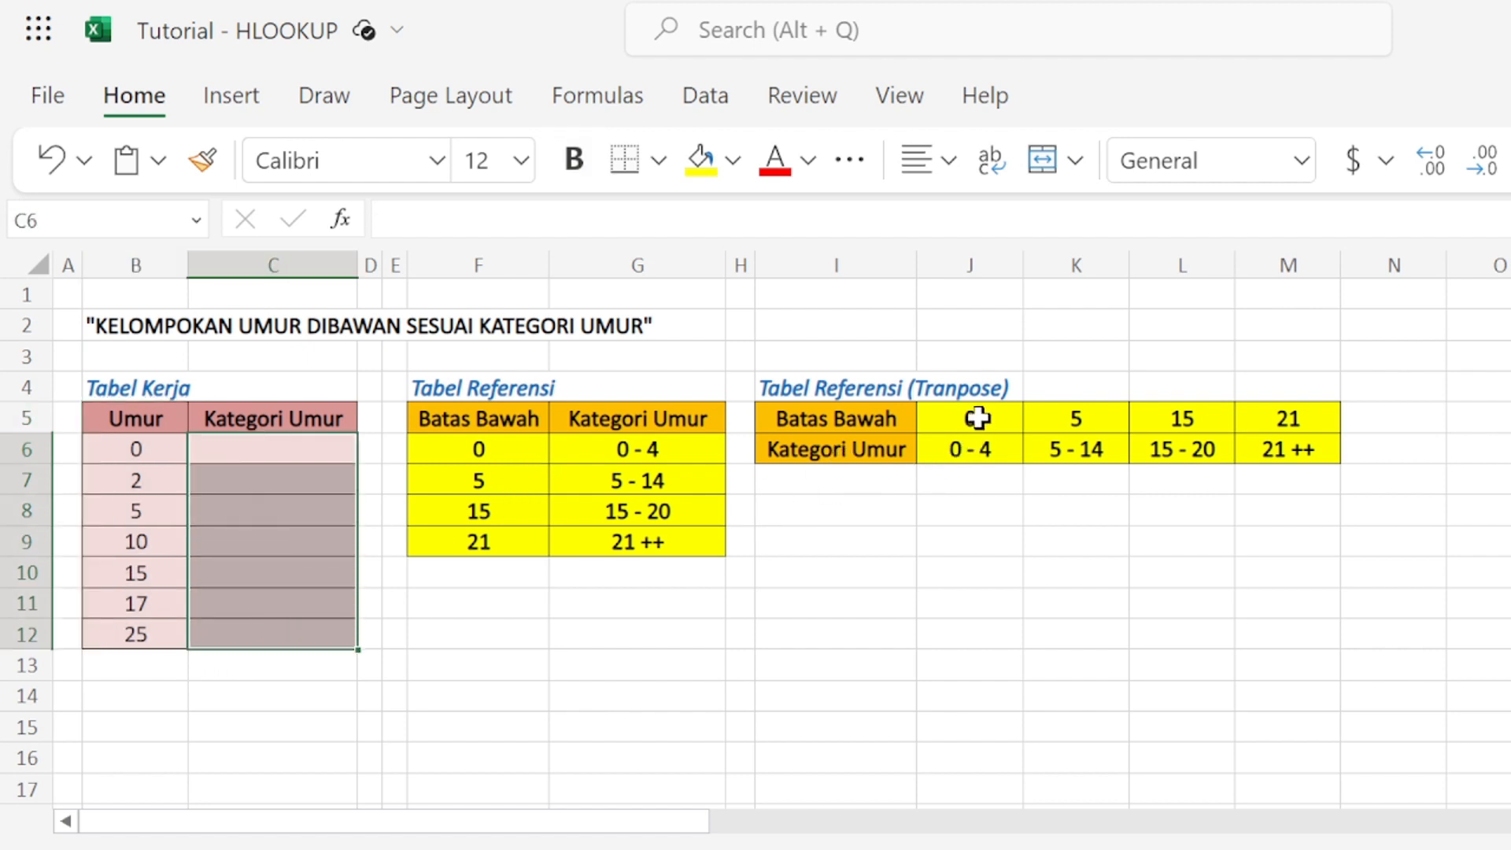
- Examine how each Batas Bawah value in J5:M5 of the transposed table corresponds to its Kategori Umur in row 6
drag(977, 418, 1251, 449)
drag(974, 418, 1300, 403)
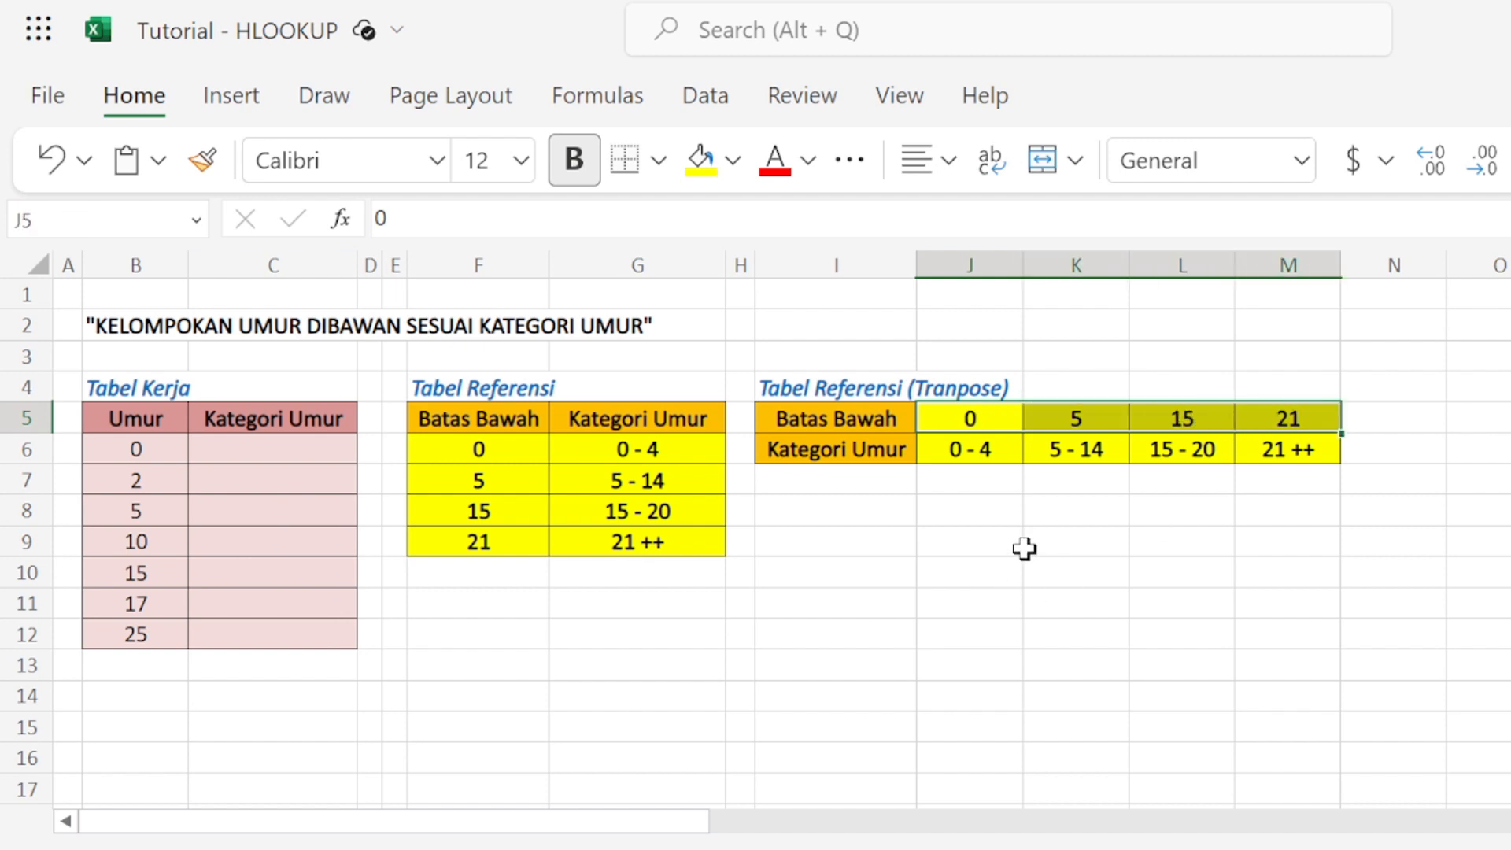
click(969, 445)
click(968, 418)
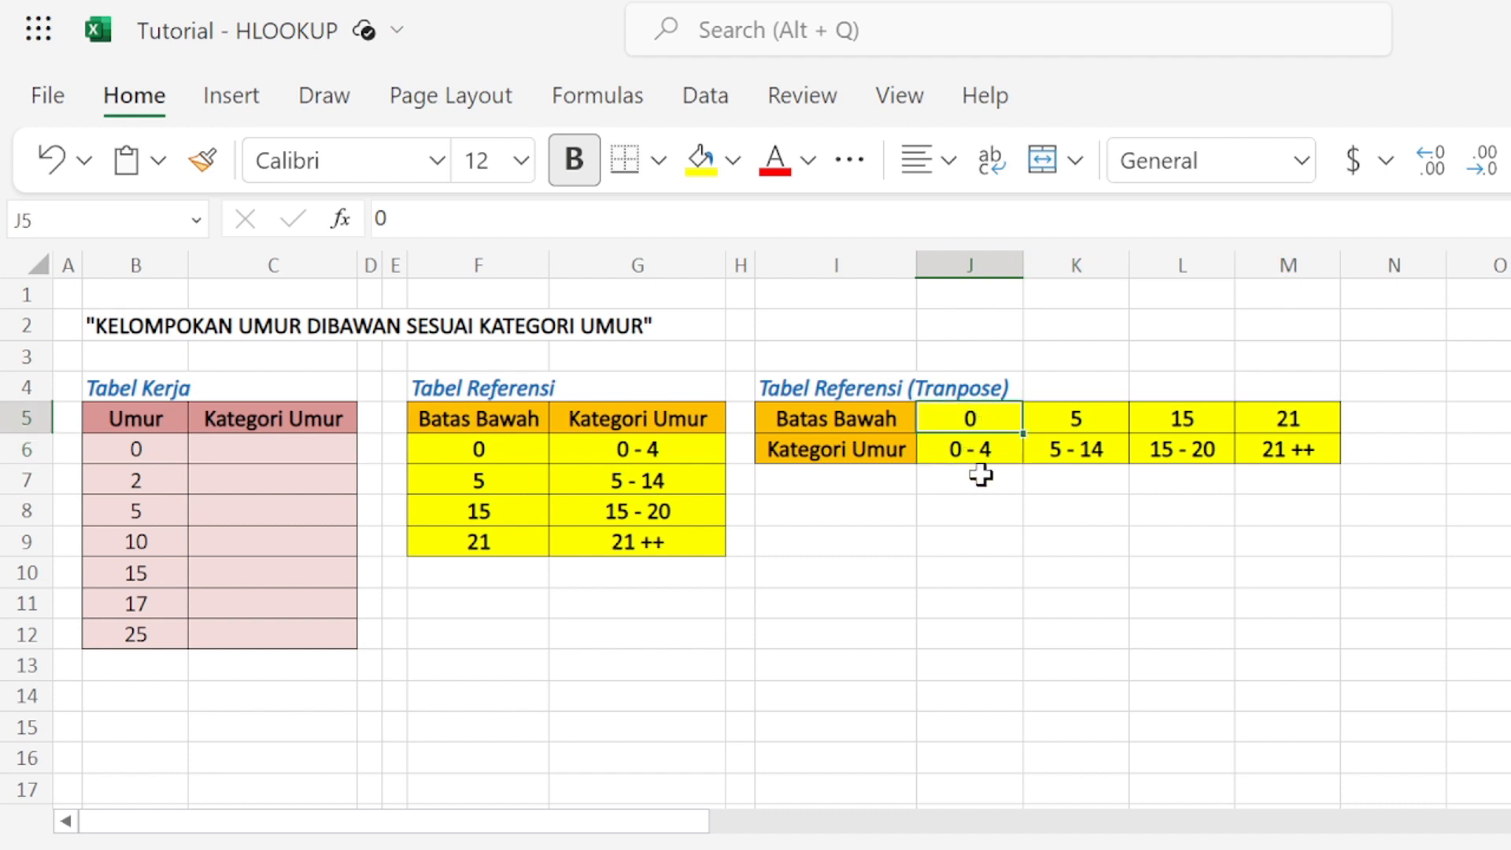
click(968, 443)
drag(1064, 444, 1075, 418)
click(1070, 418)
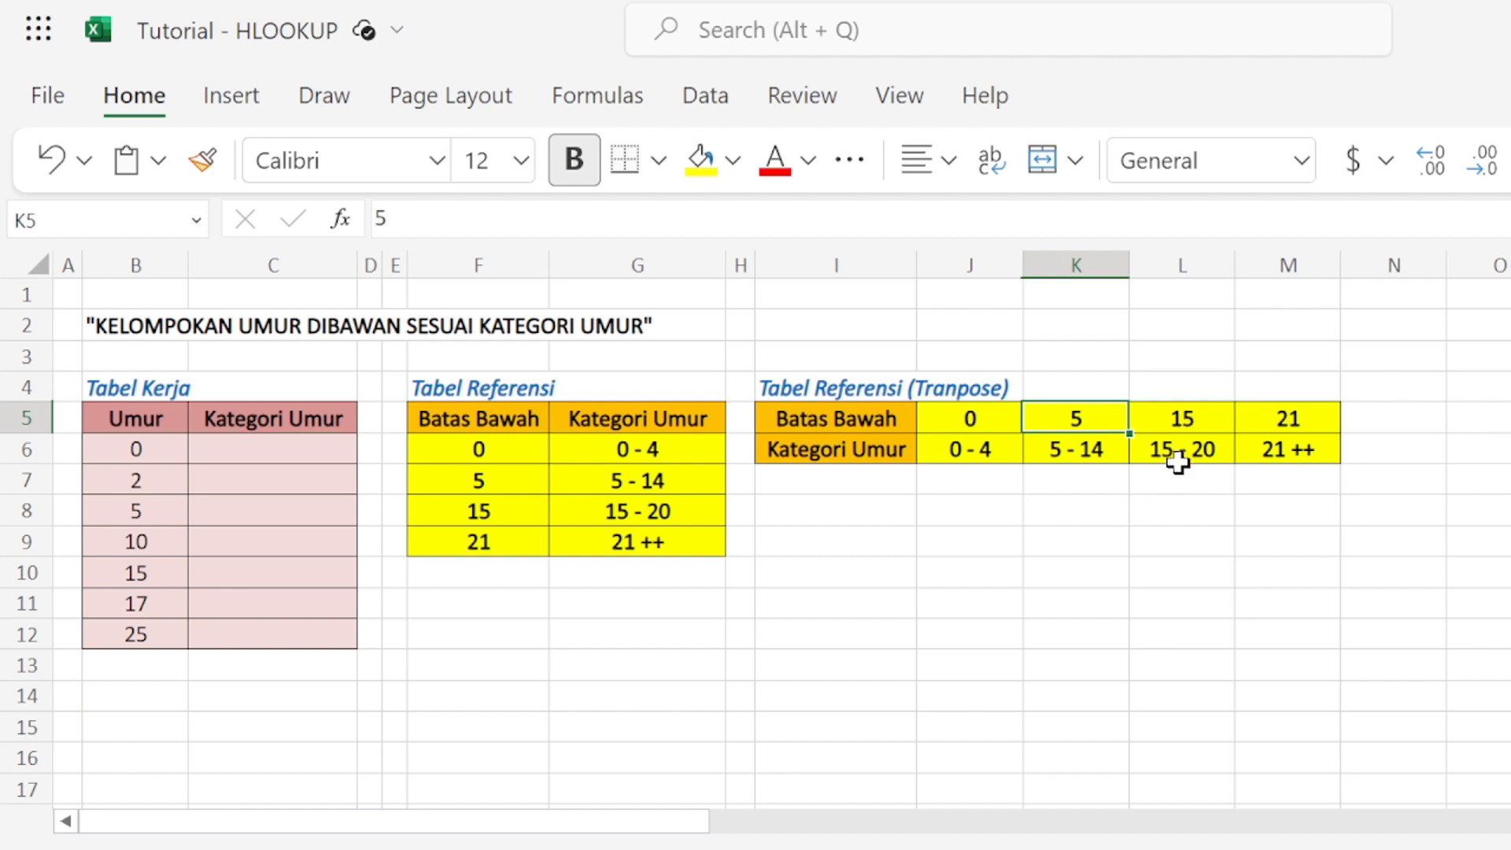
click(1084, 445)
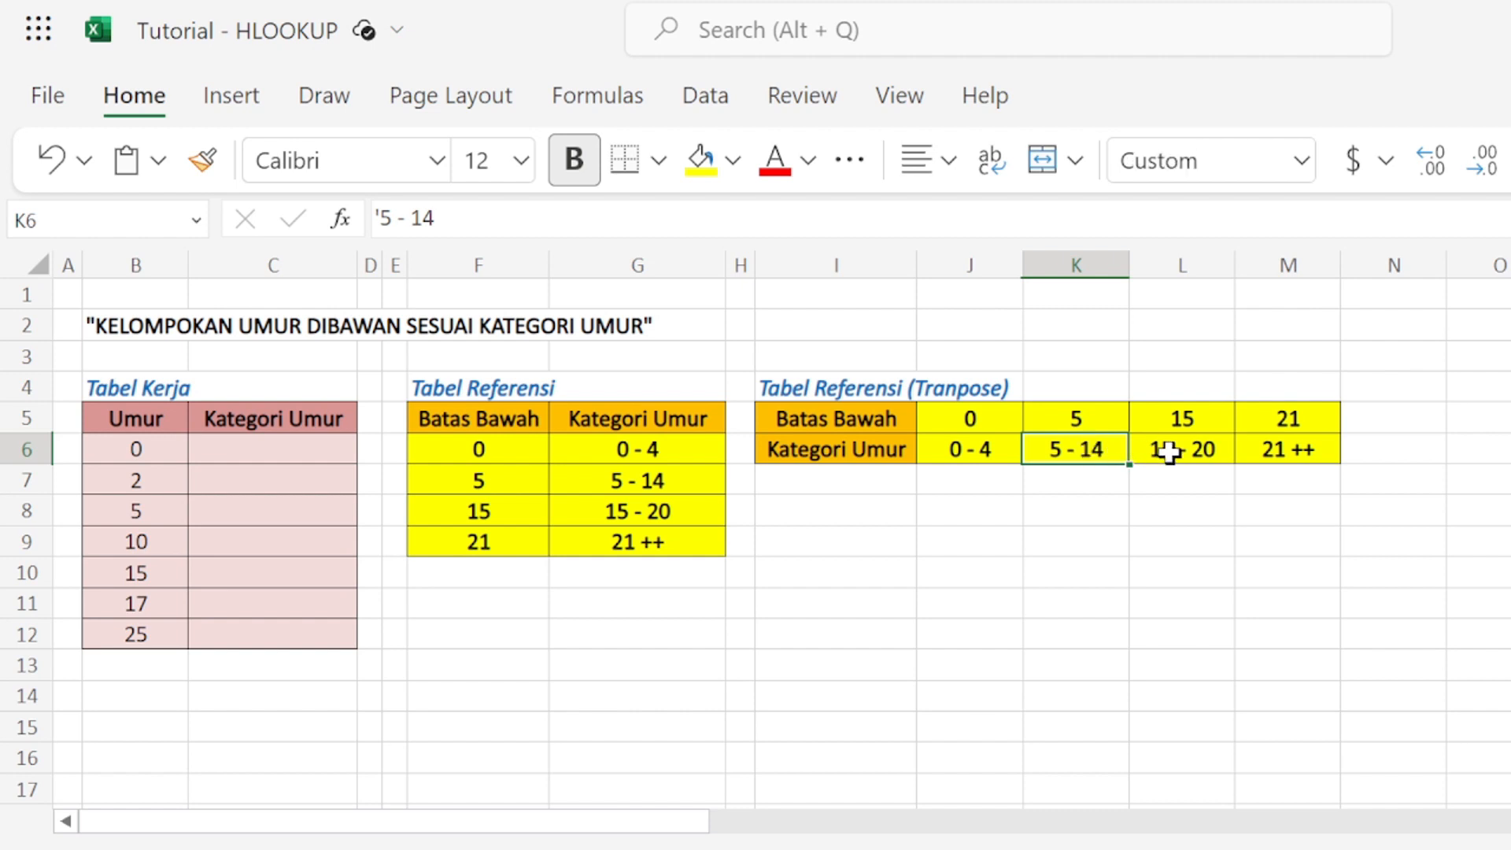
drag(1169, 451, 1285, 413)
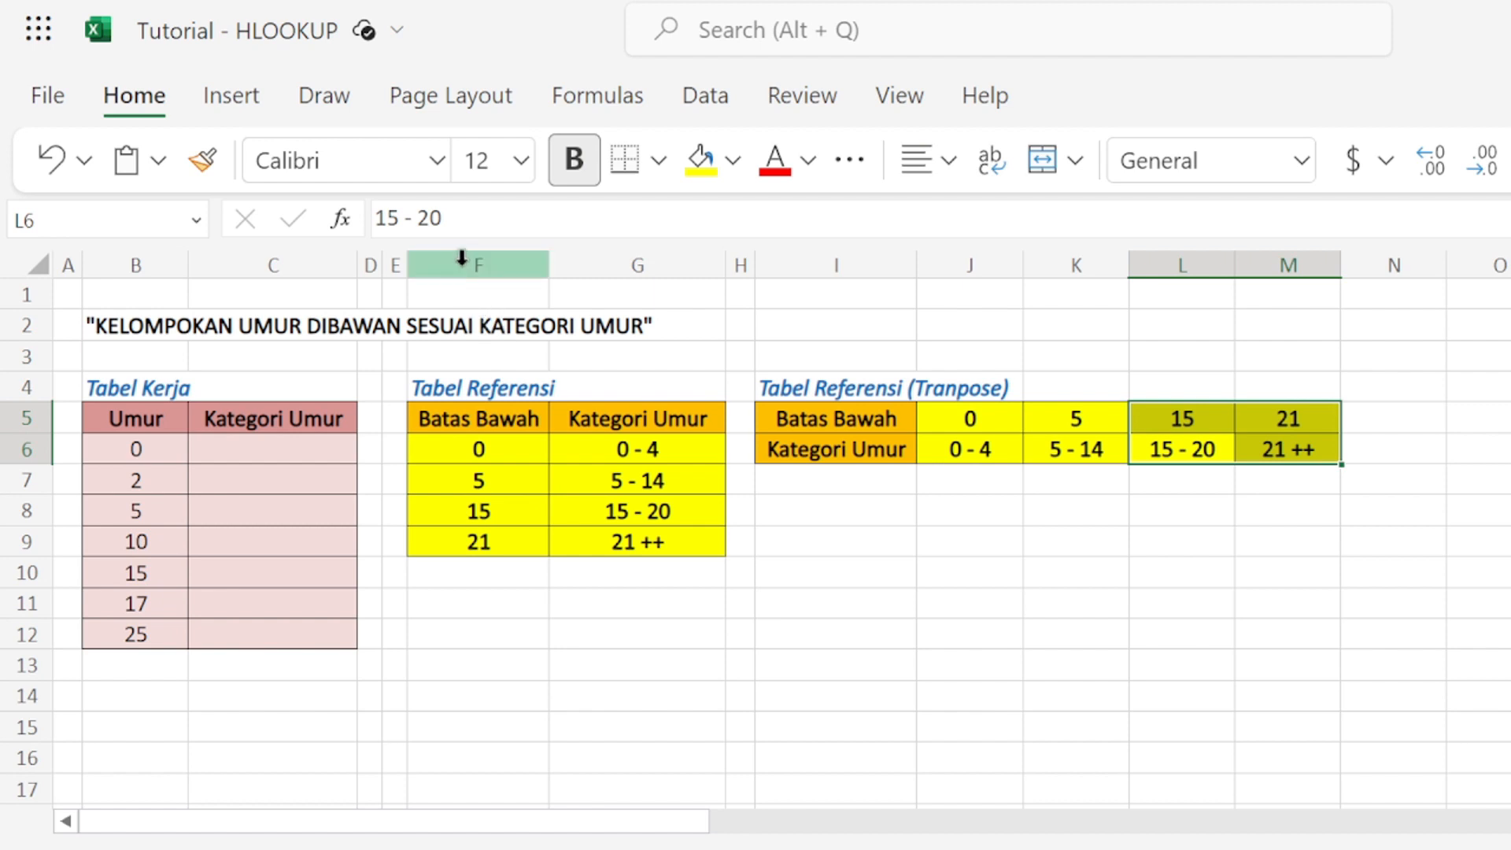
- Hide columns F through H, which hold the vertical Tabel Referensi
click(460, 259)
drag(632, 276, 732, 281)
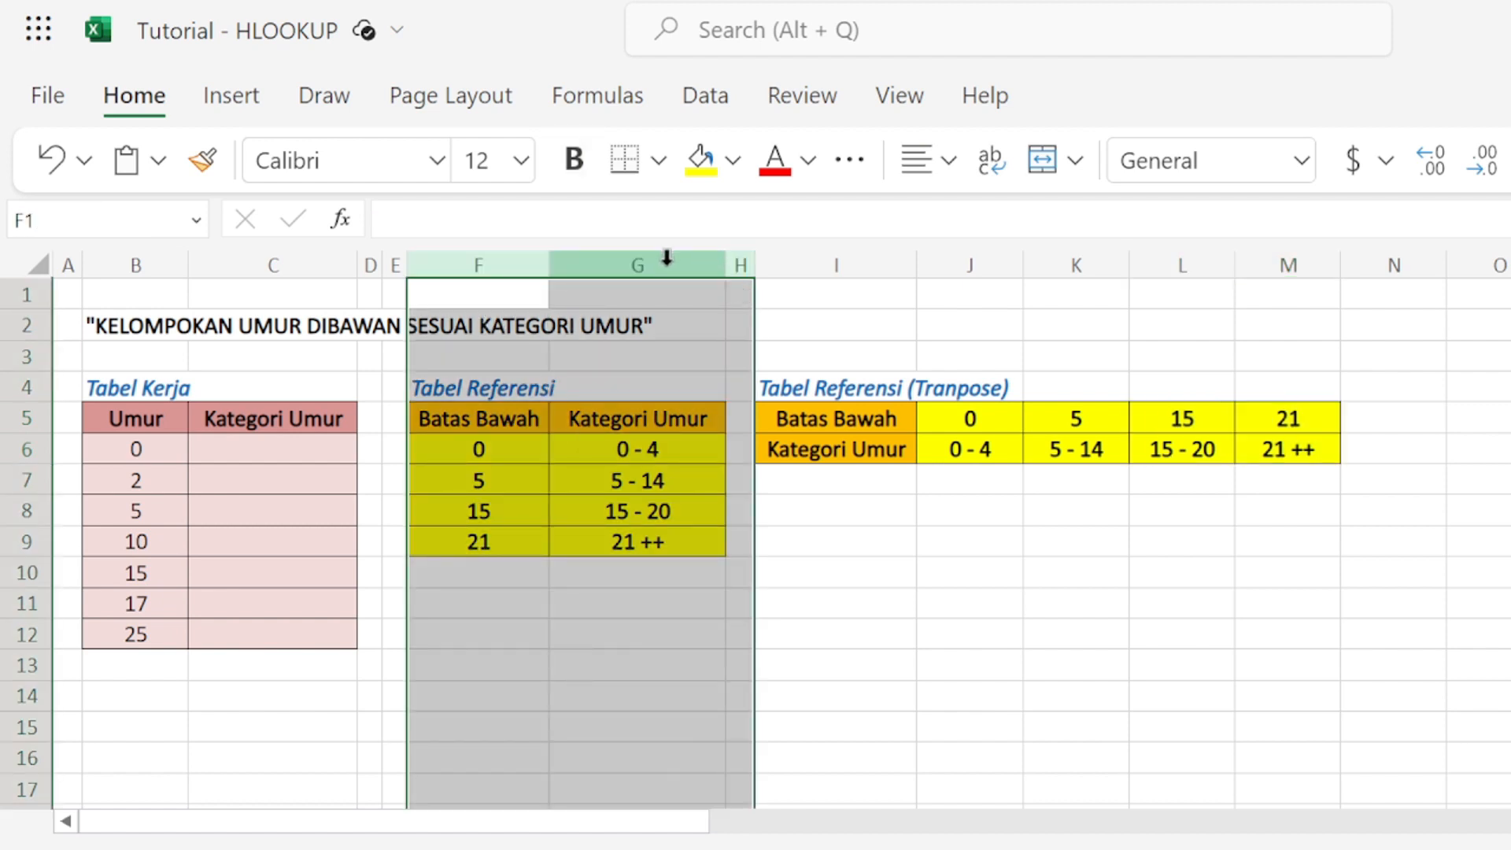
right_click(666, 258)
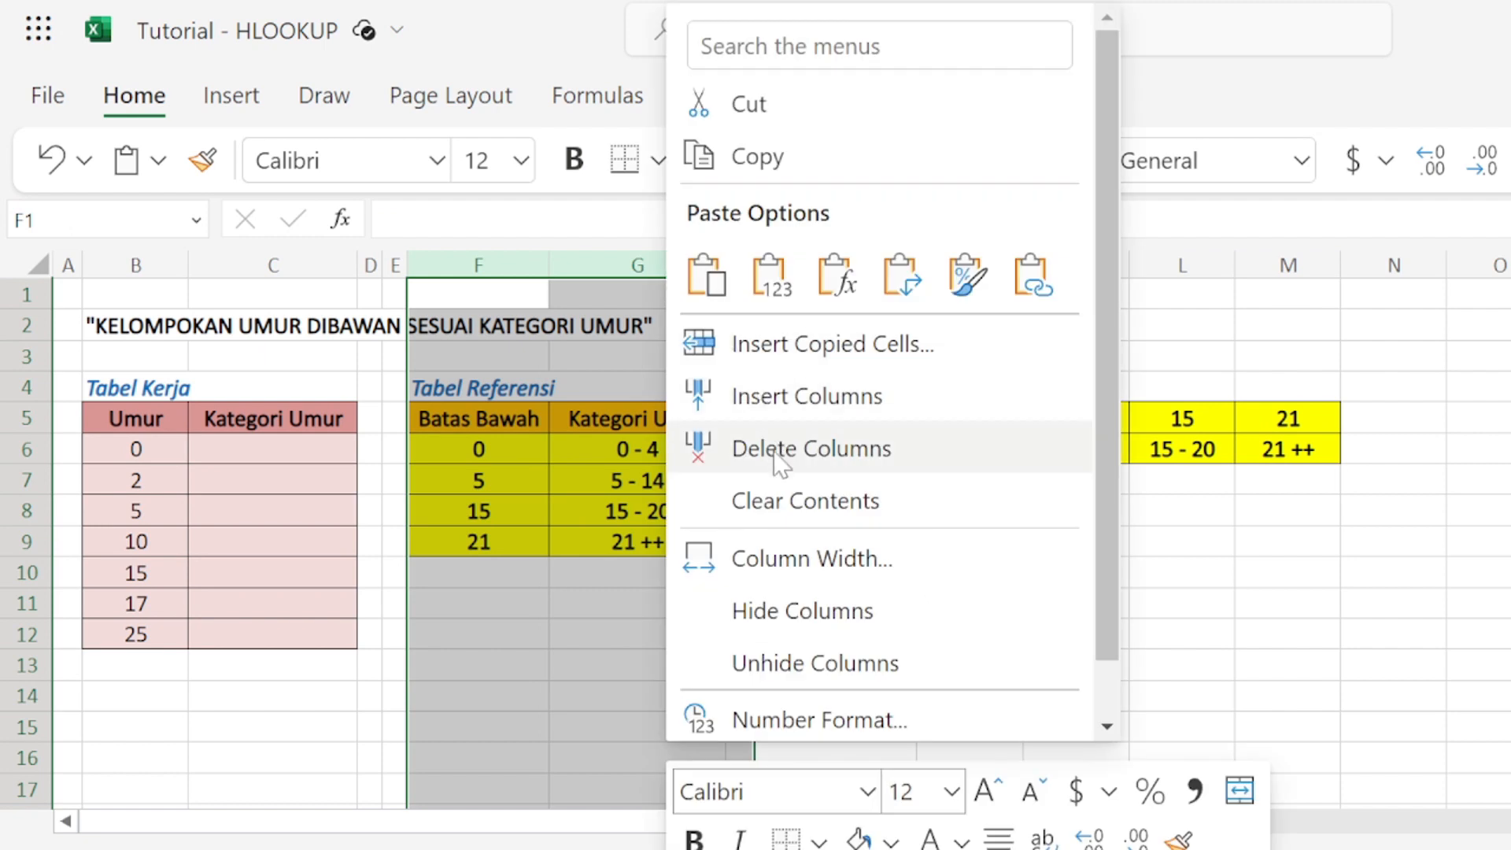
click(787, 611)
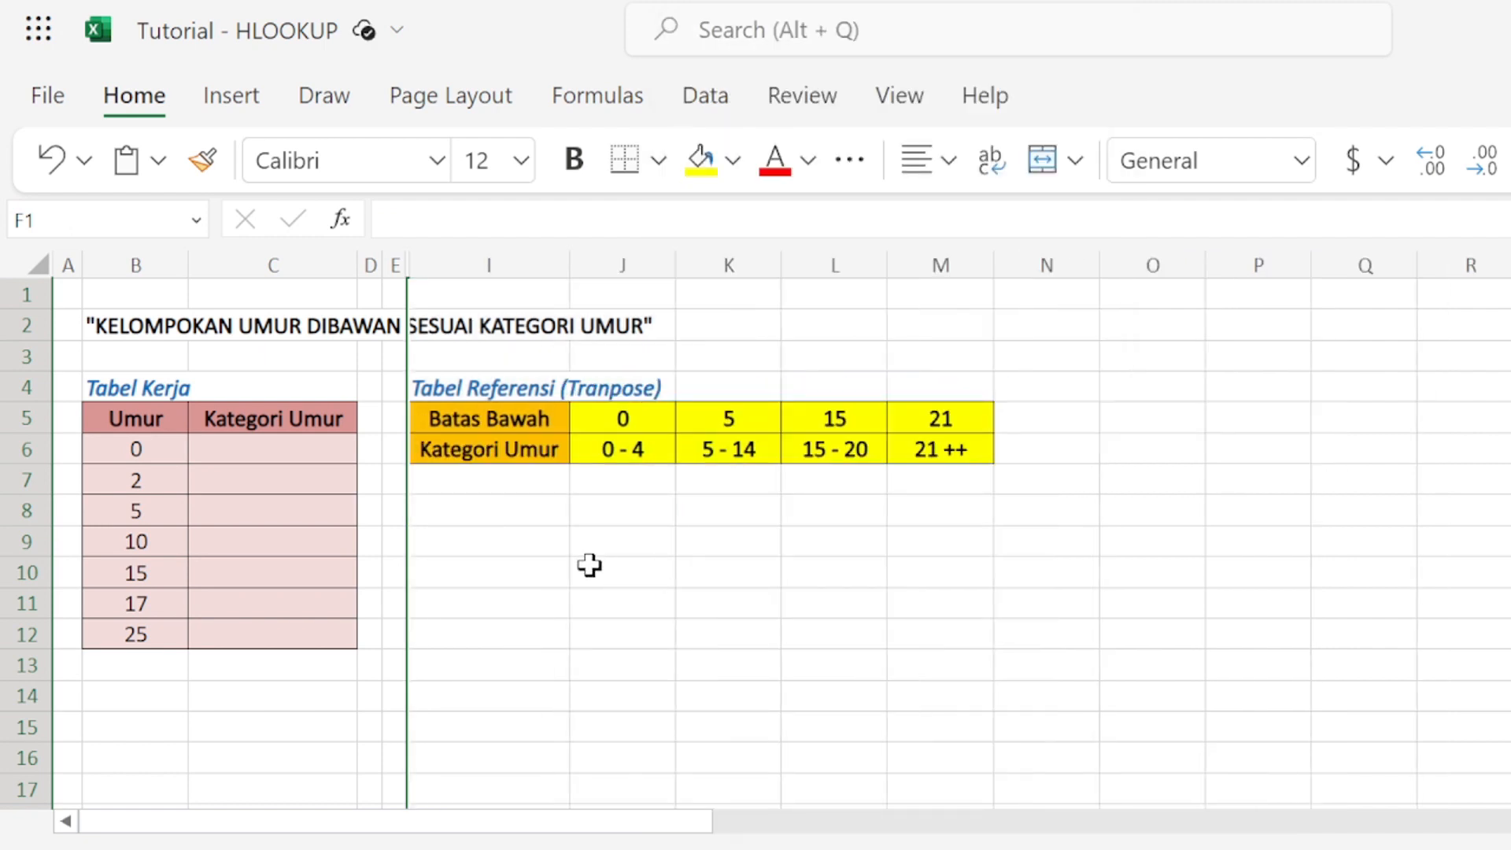
- Start an HLOOKUP formula in C6 with the Umur value in B6 as the lookup value
click(273, 452)
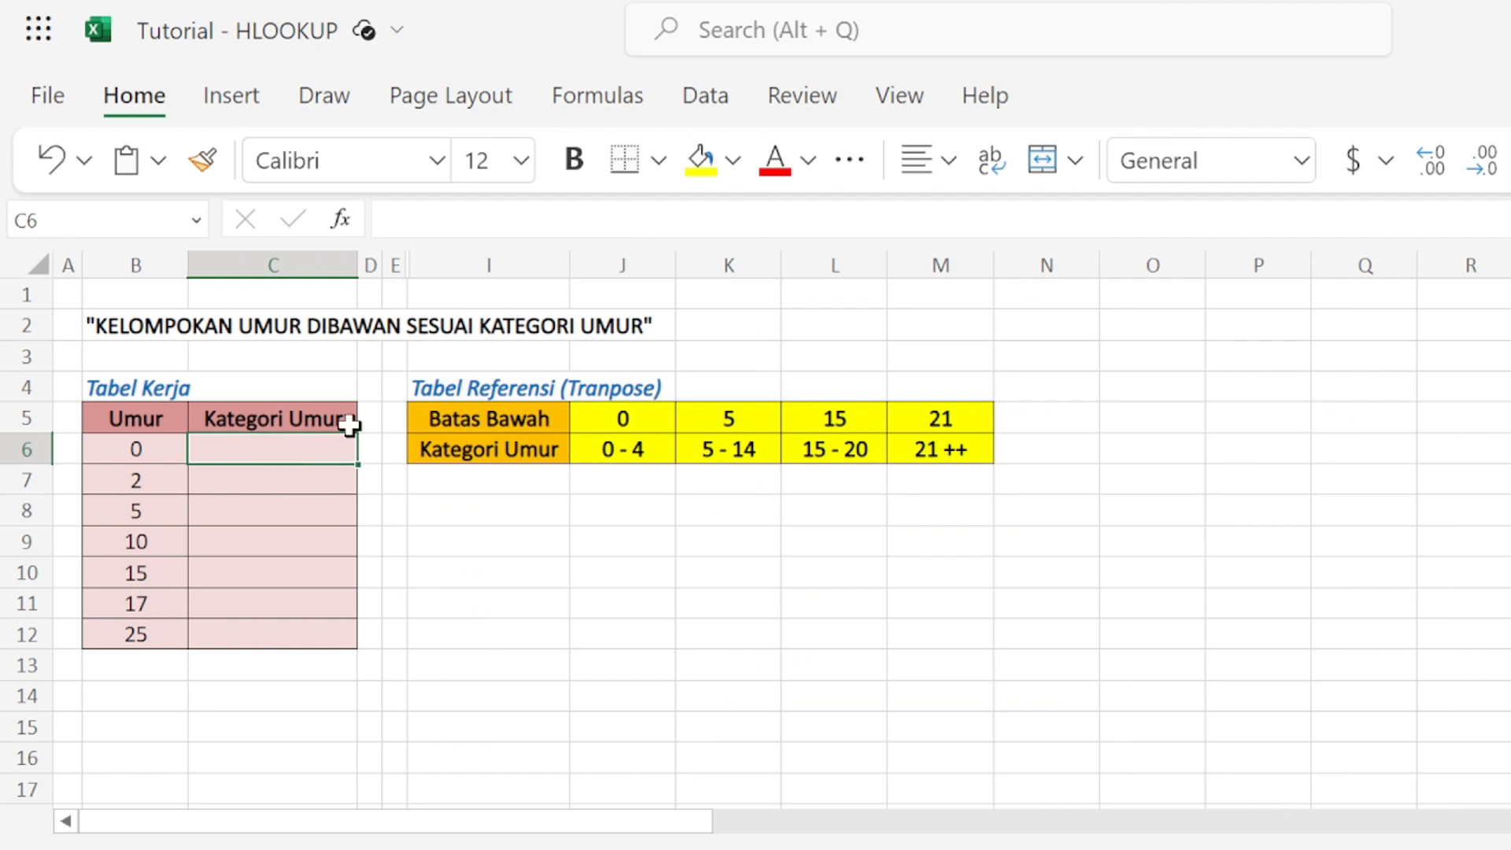
text(=)
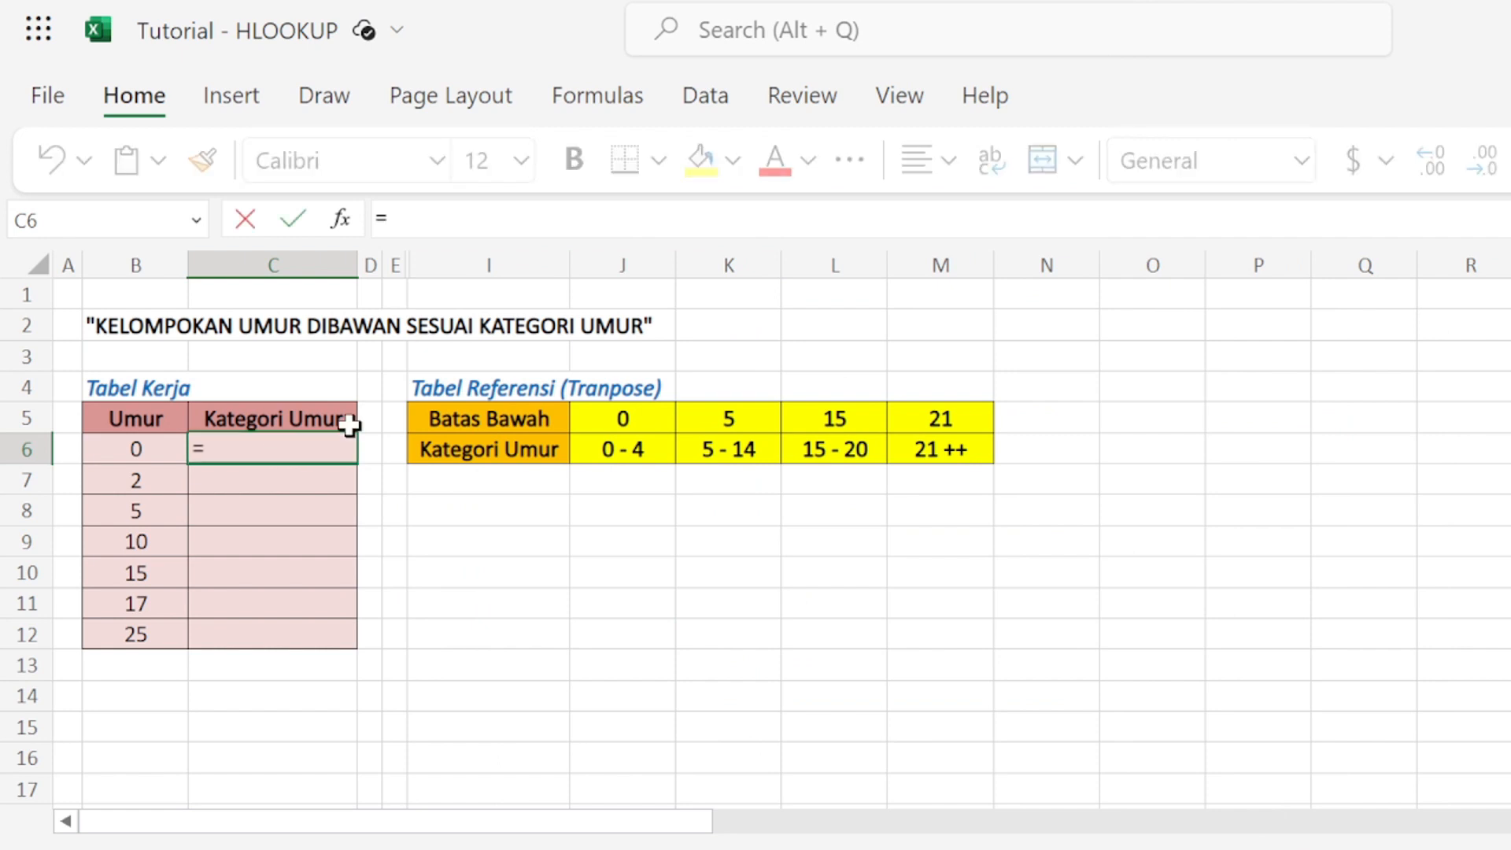
text(HLOOK)
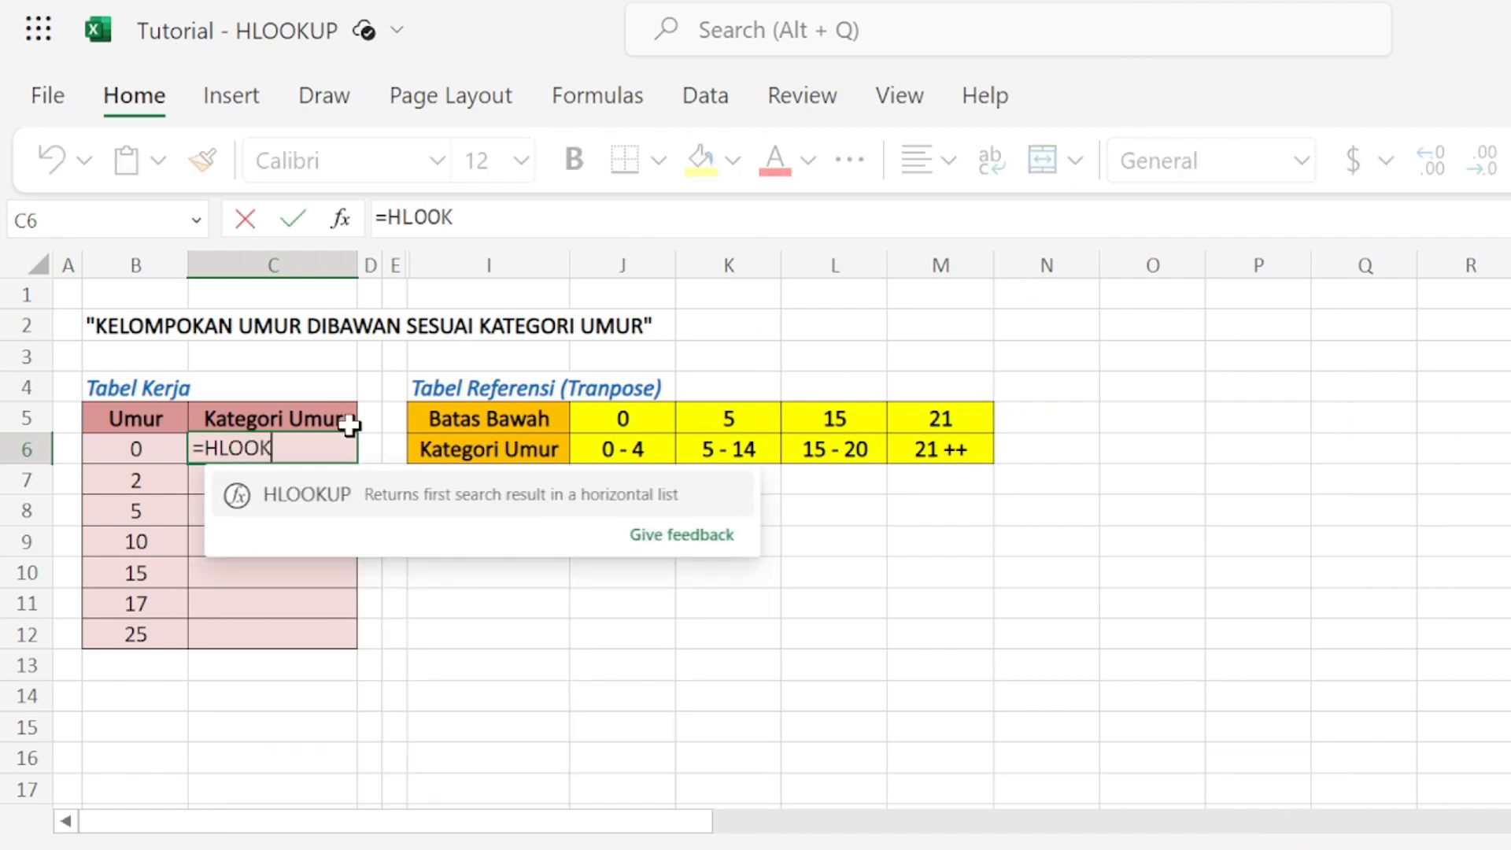
click(337, 495)
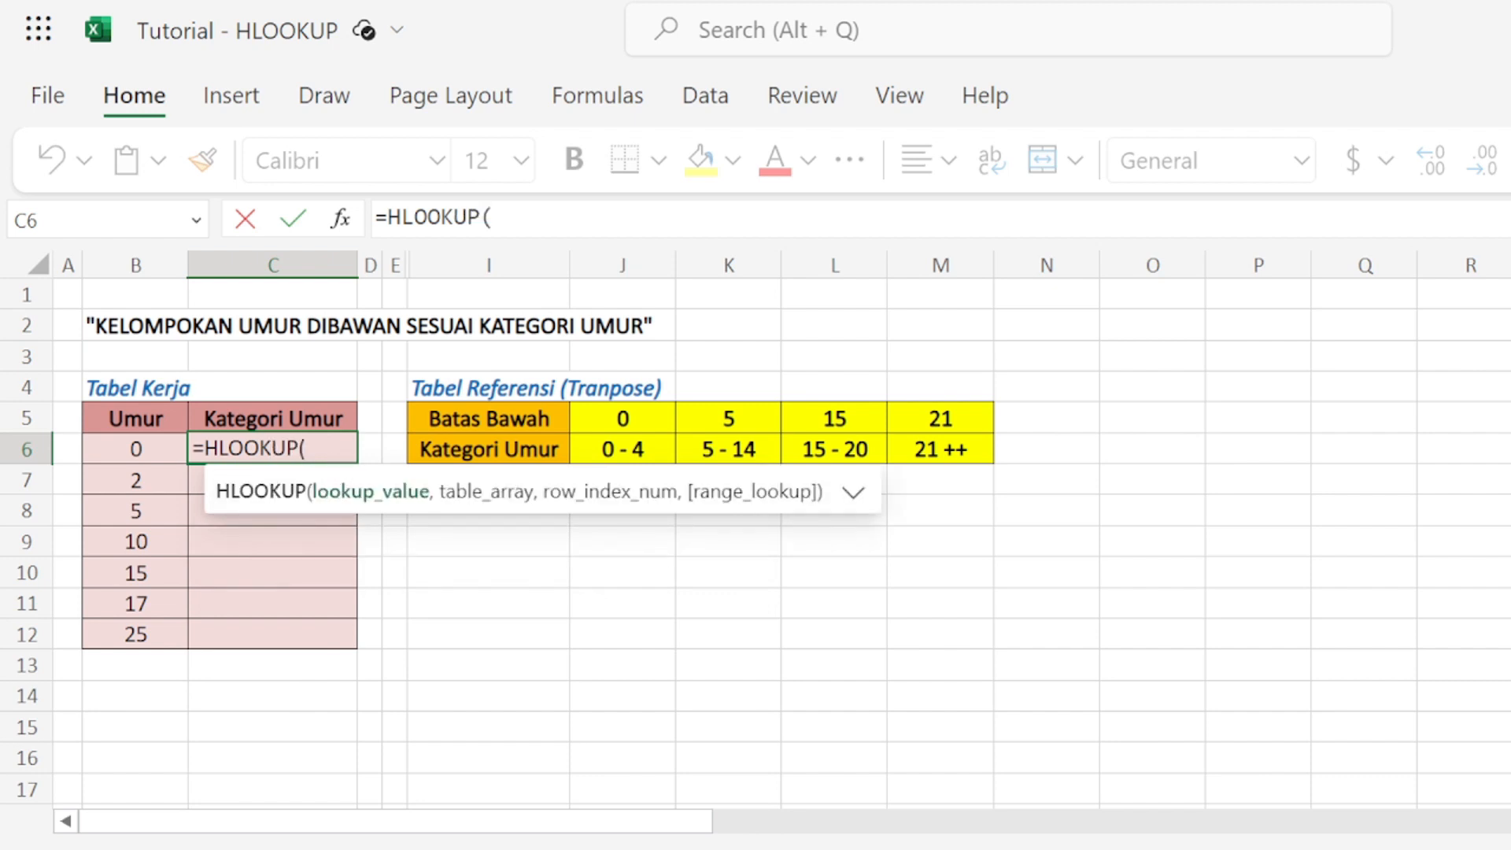
click(135, 447)
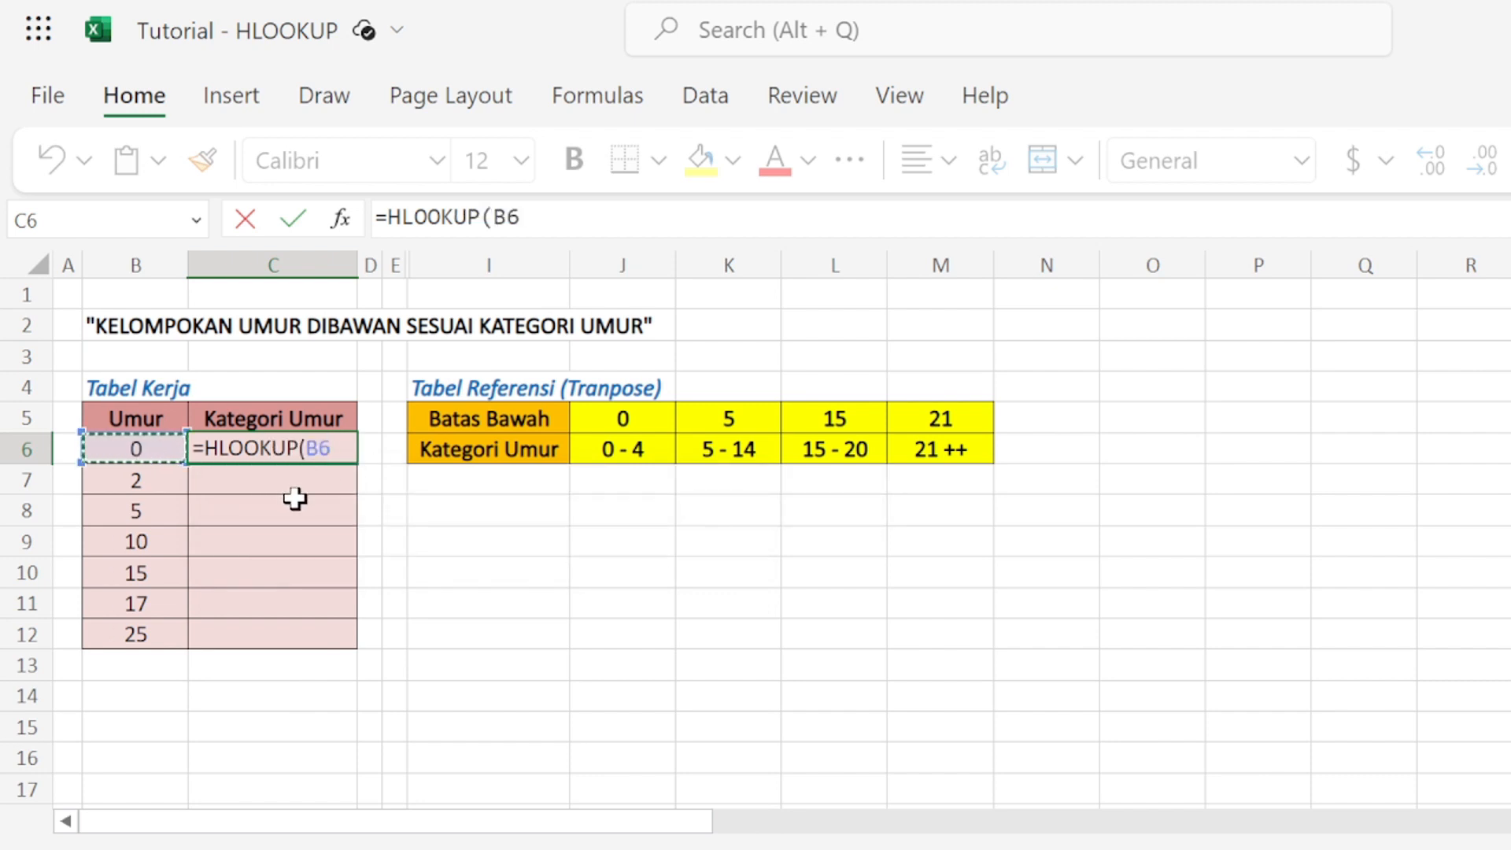
text(,)
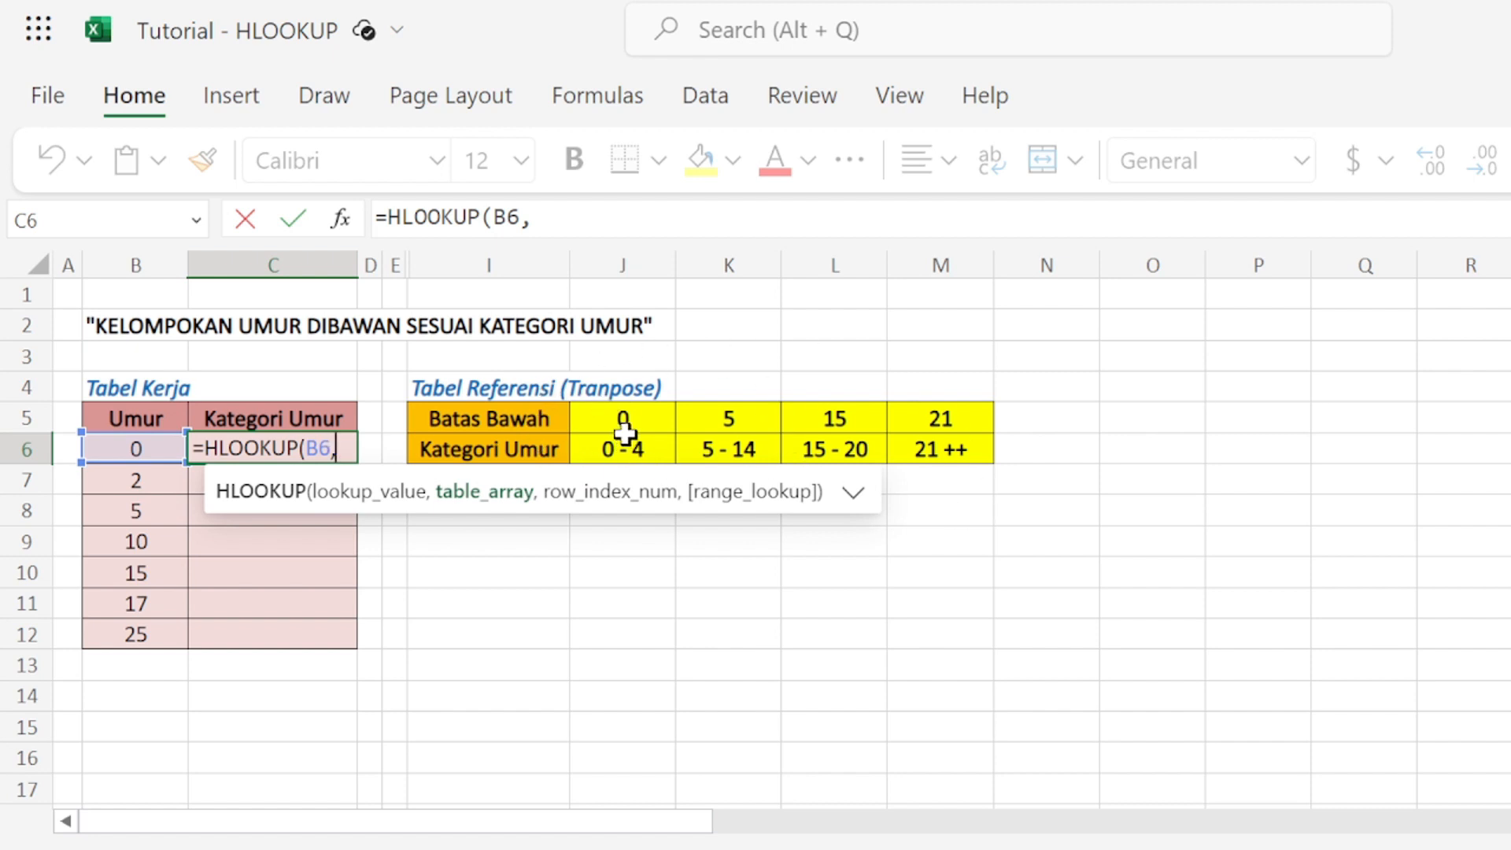
- Give the HLOOKUP the transposed reference range J5:M6 as table array and 2 as row index
drag(624, 418, 917, 459)
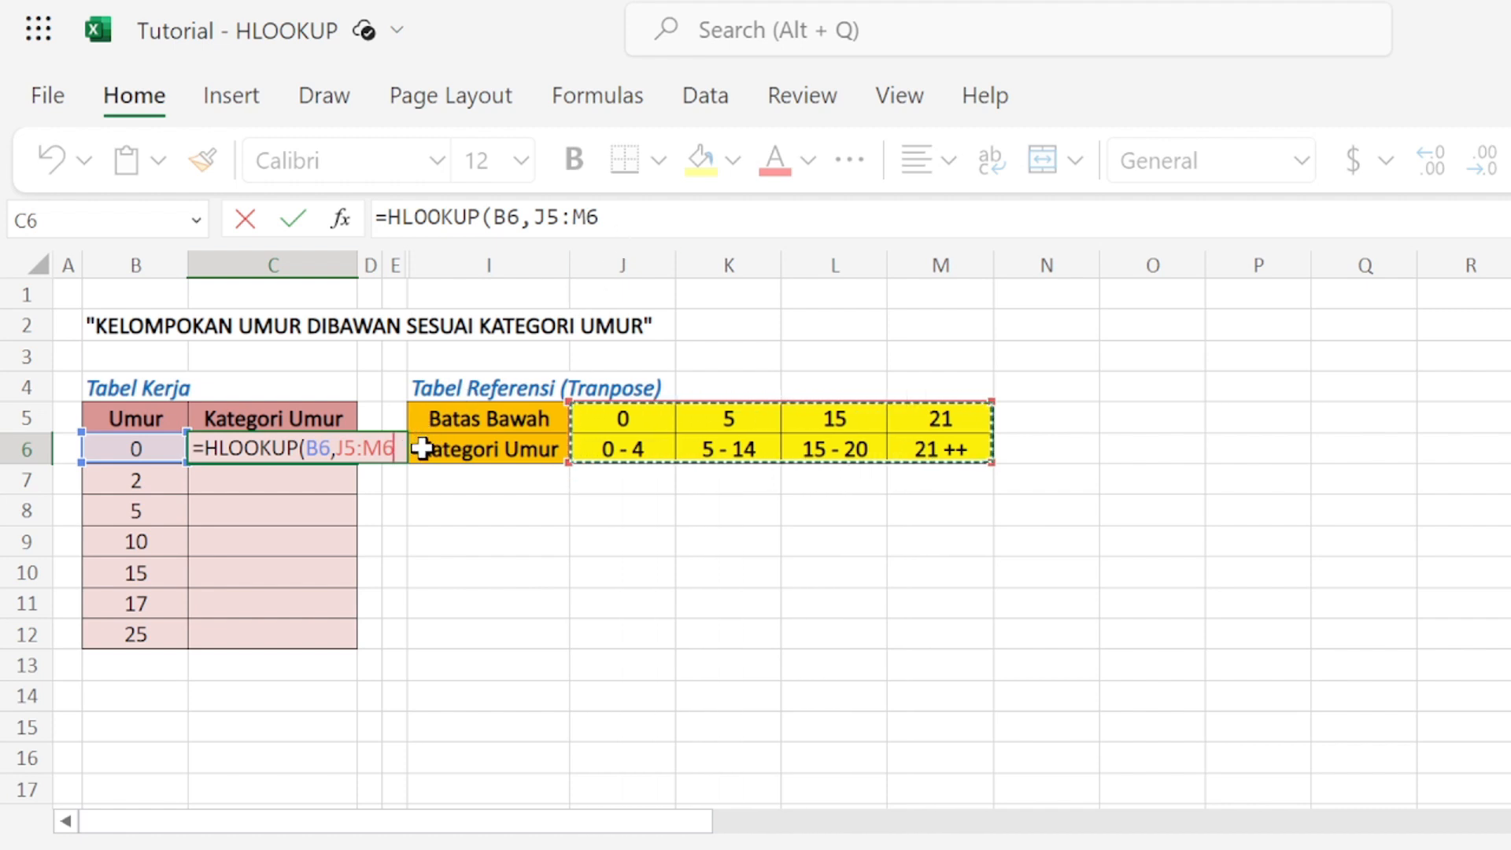
text(,)
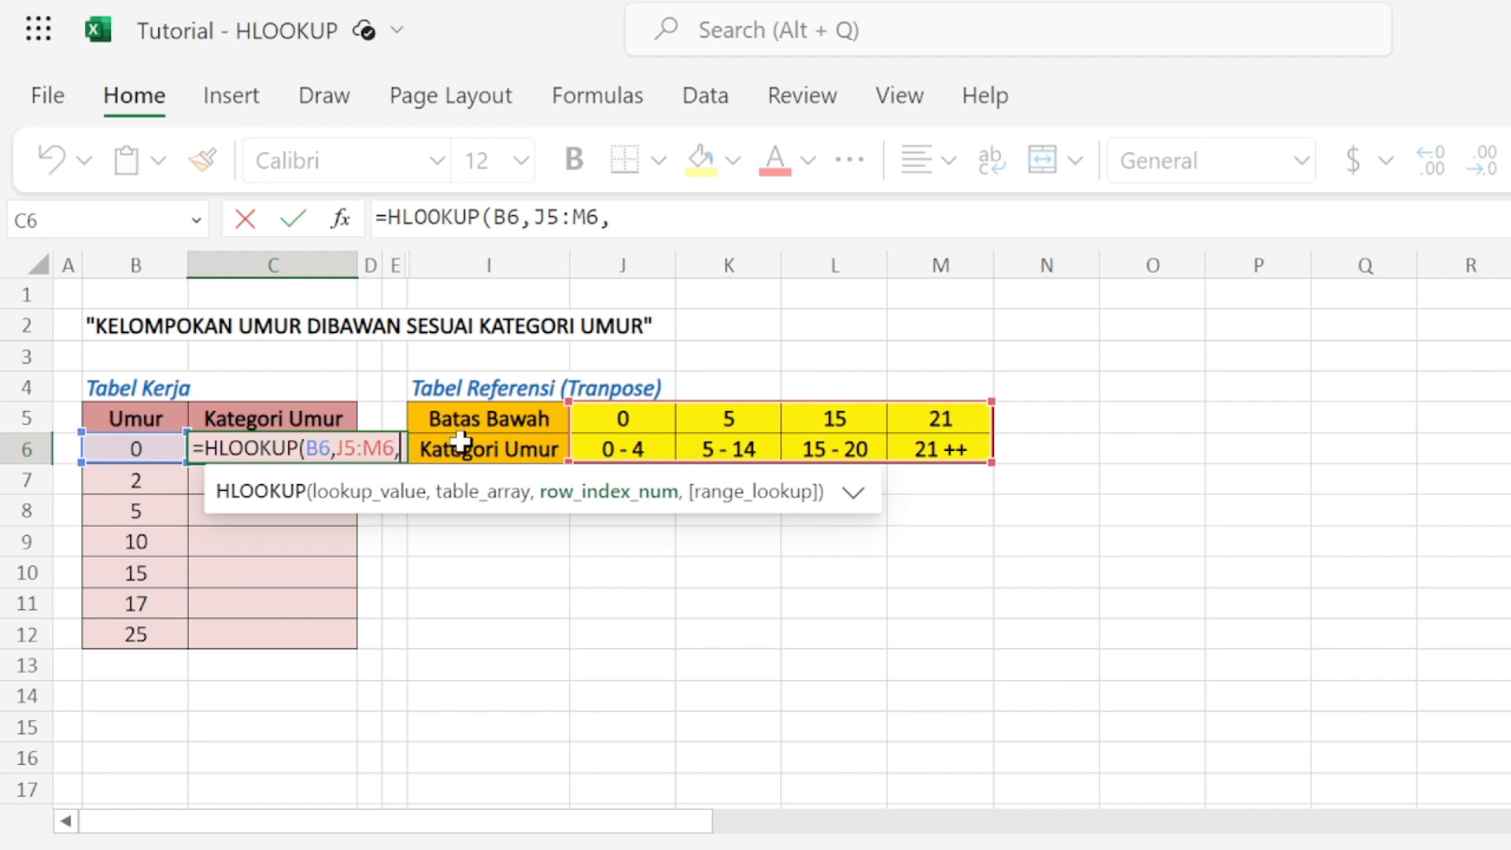
text(2)
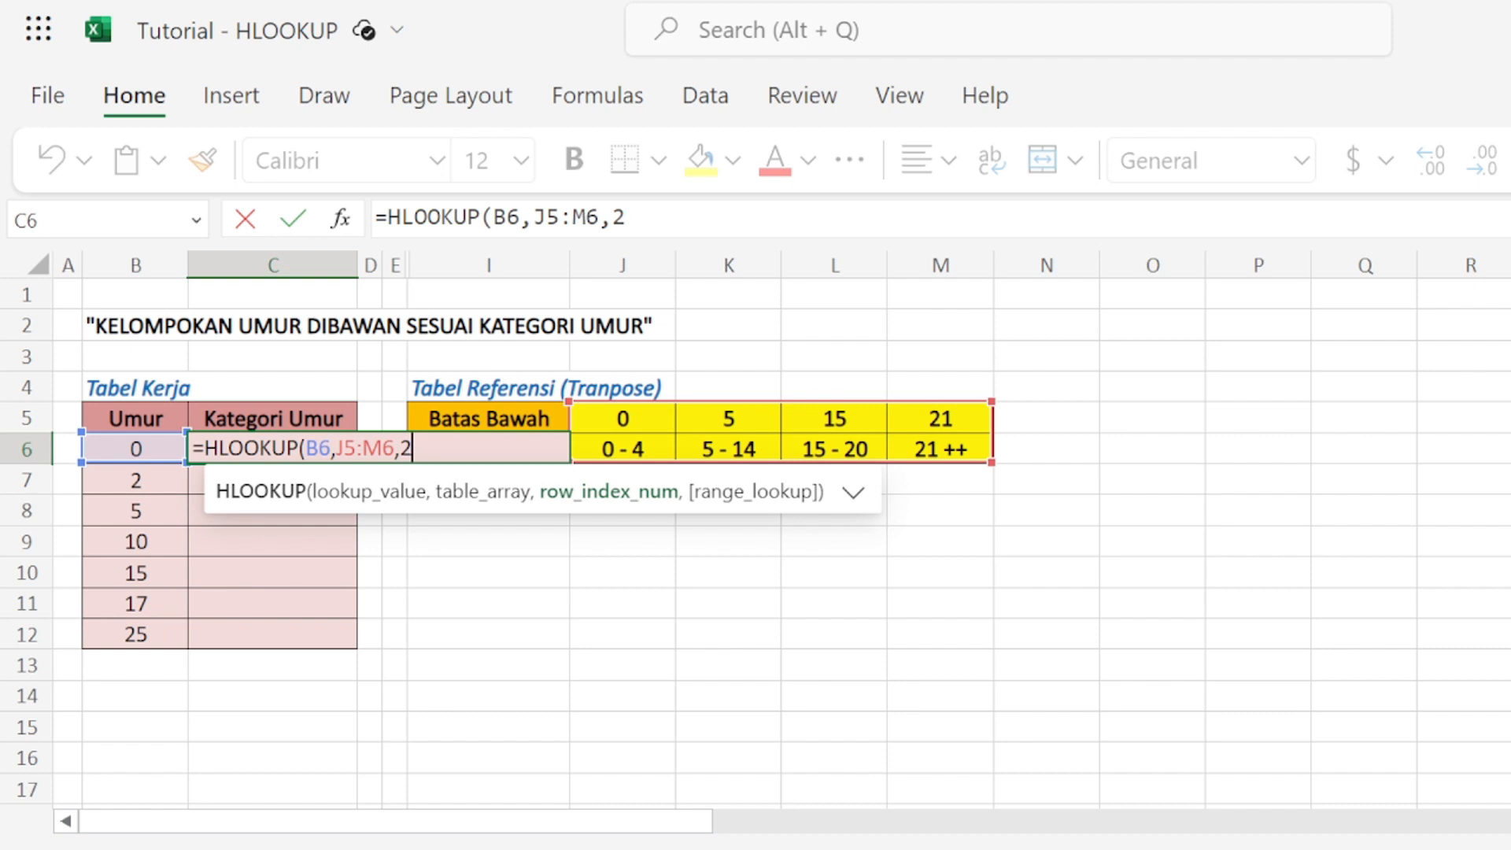
text(,)
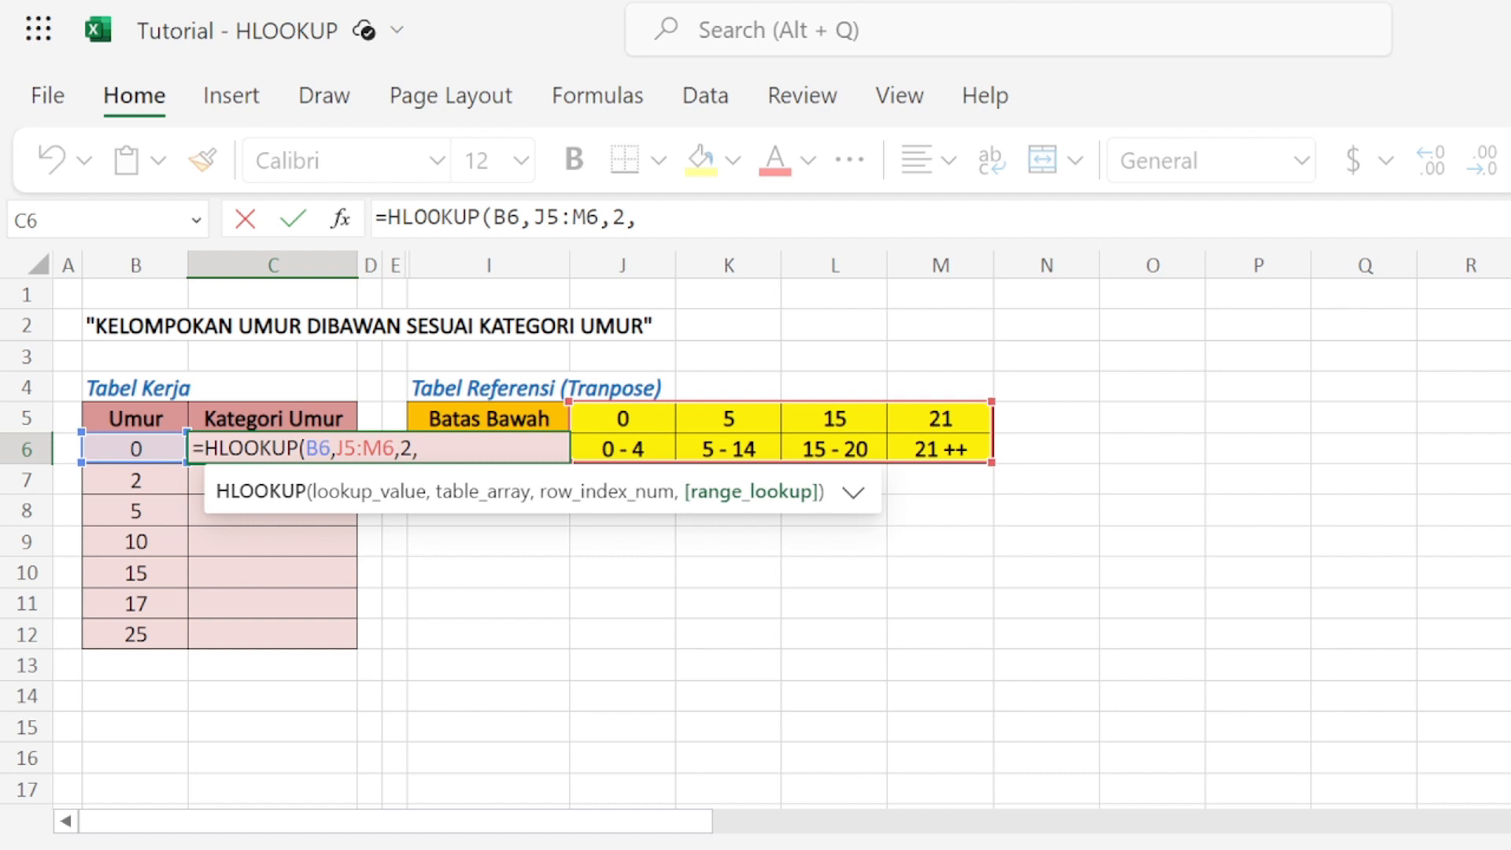
text(TRUE)
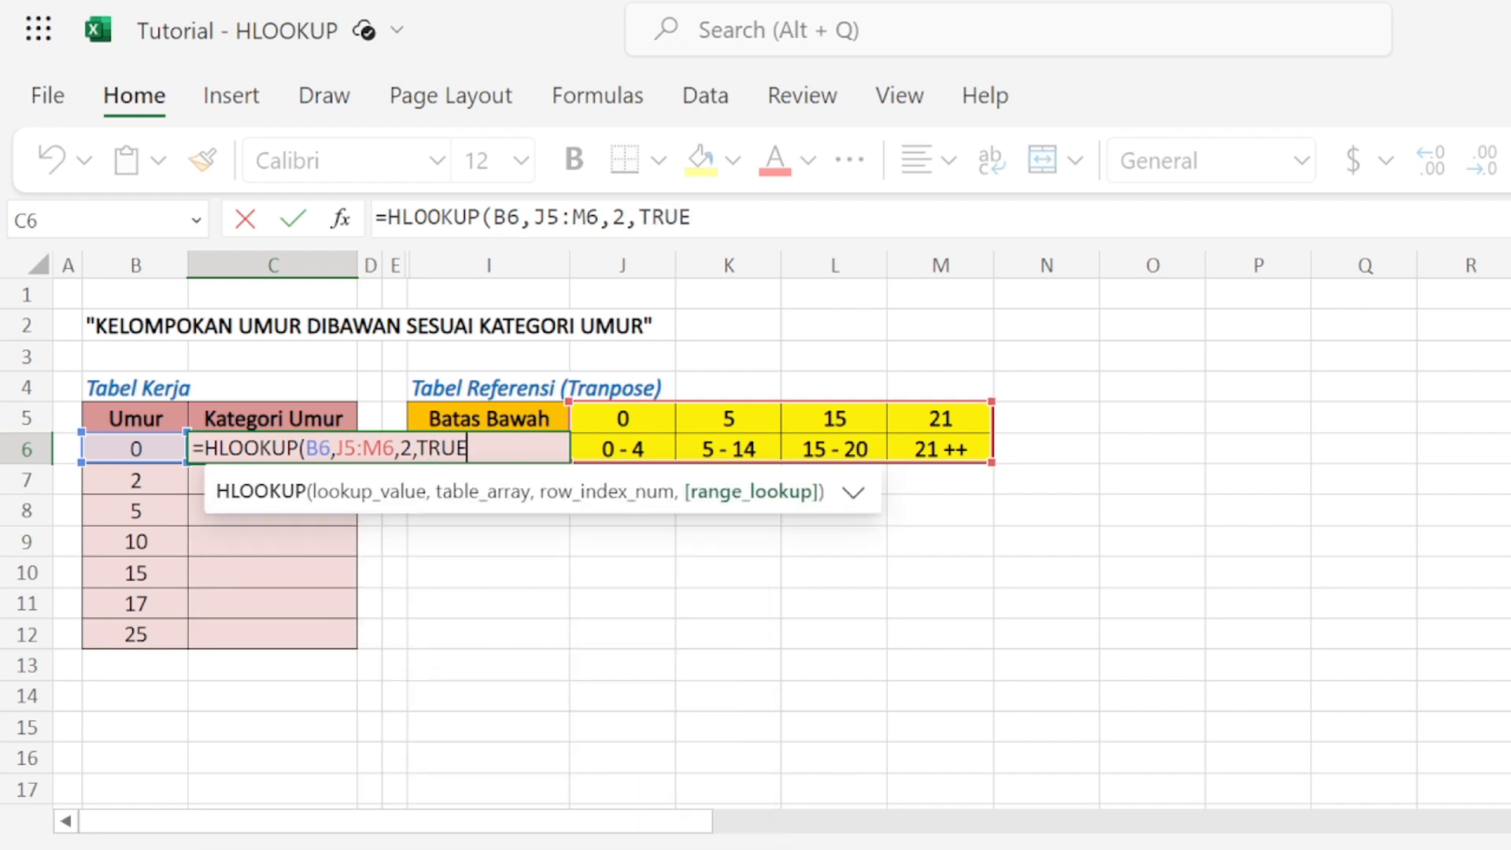
key(BackSpace)
key(BackSpace)
key(BackSpace)
key(BackSpace)
text(1)
key(BackSpace)
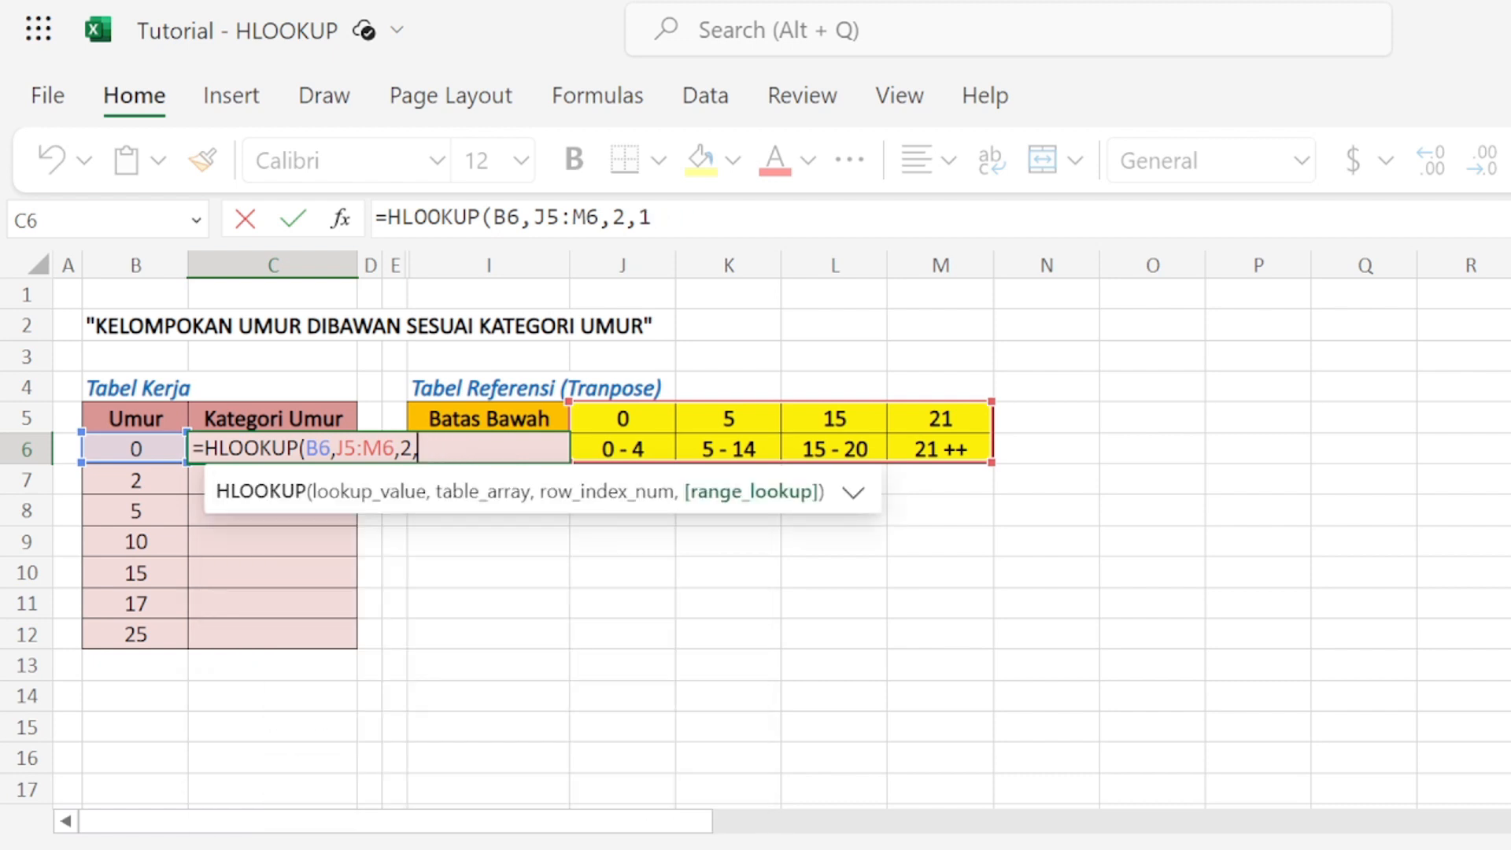
- Complete the C6 formula with TRUE as the range lookup argument for an approximate match
text(TRUE))
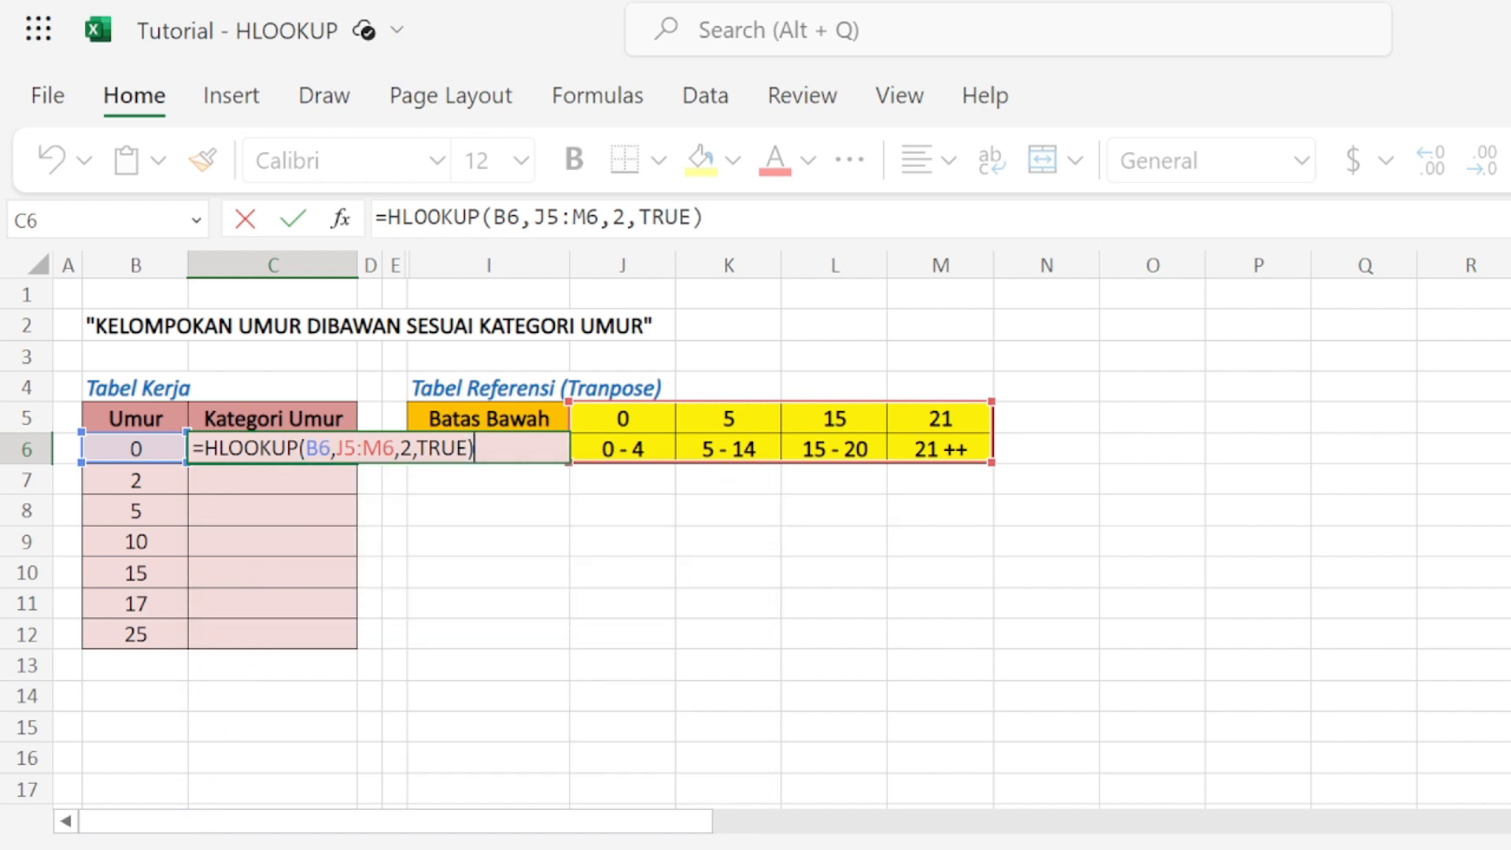
key(Return)
key(Up)
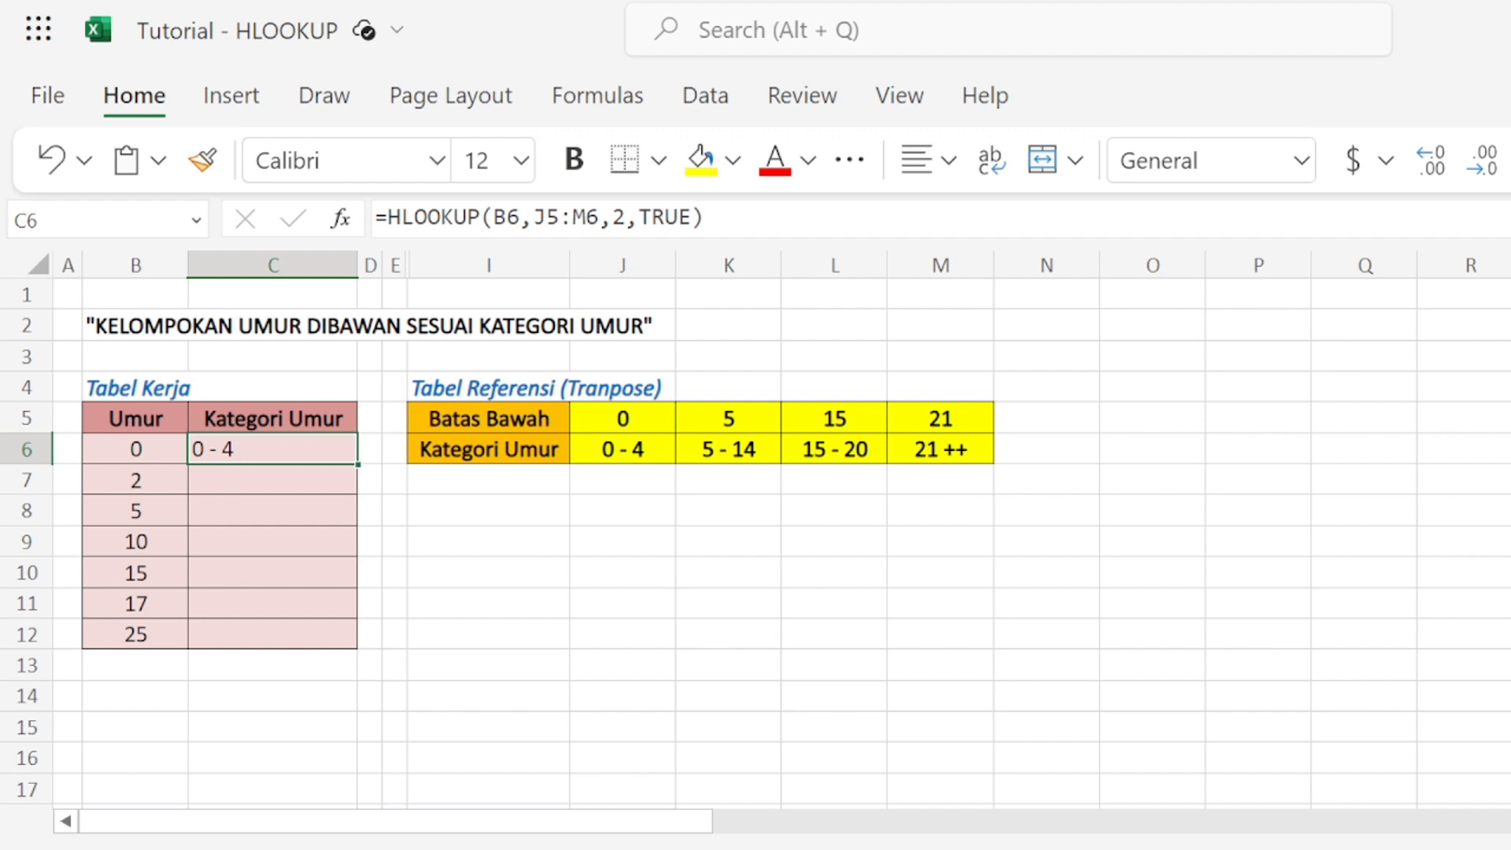
- Lock the column of the lookup value in the C6 formula so it reads $B6
double_click(258, 468)
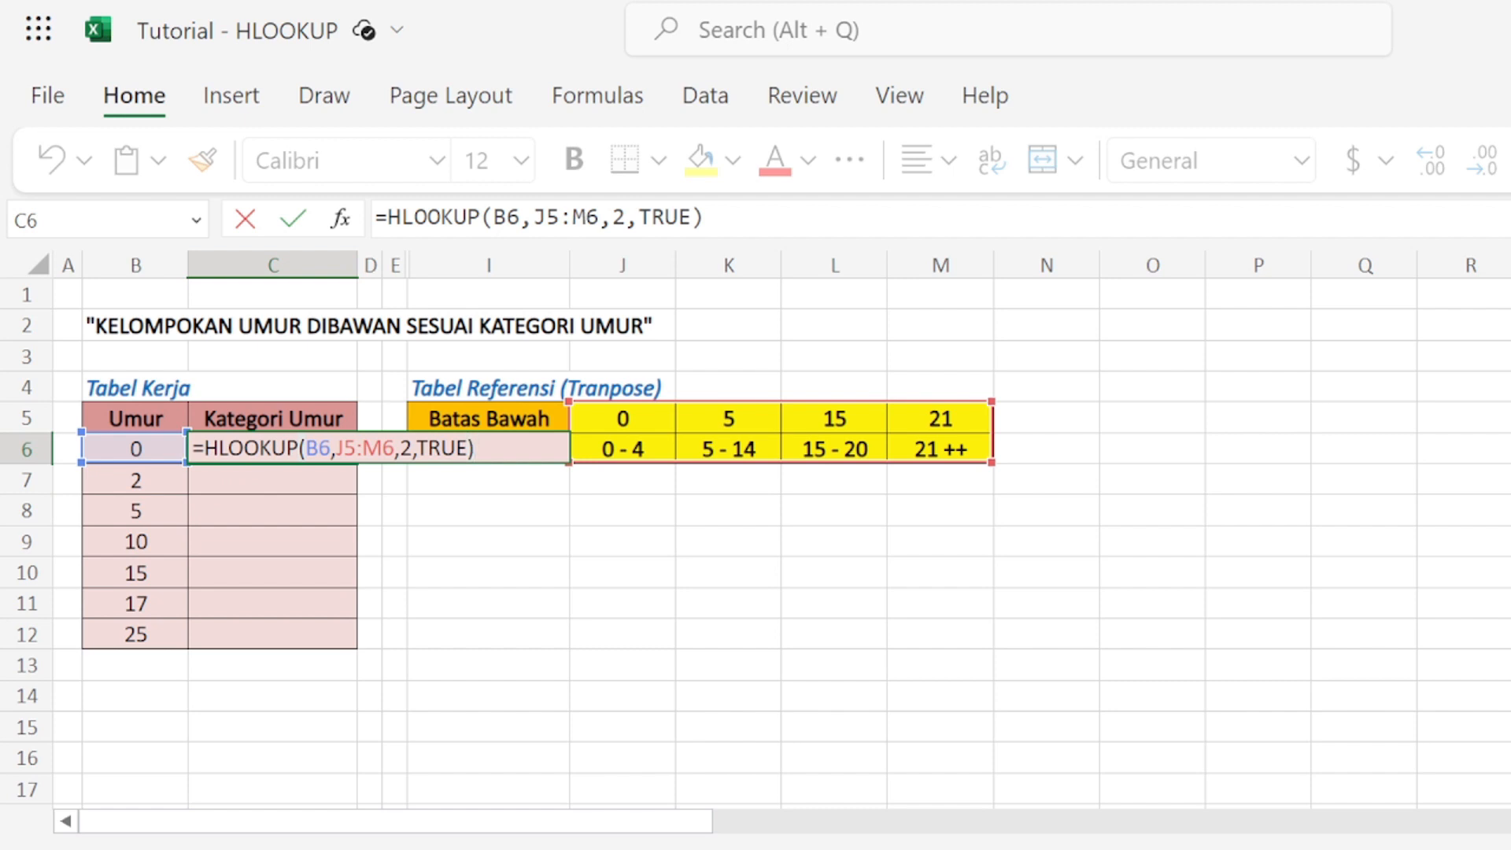
click(306, 448)
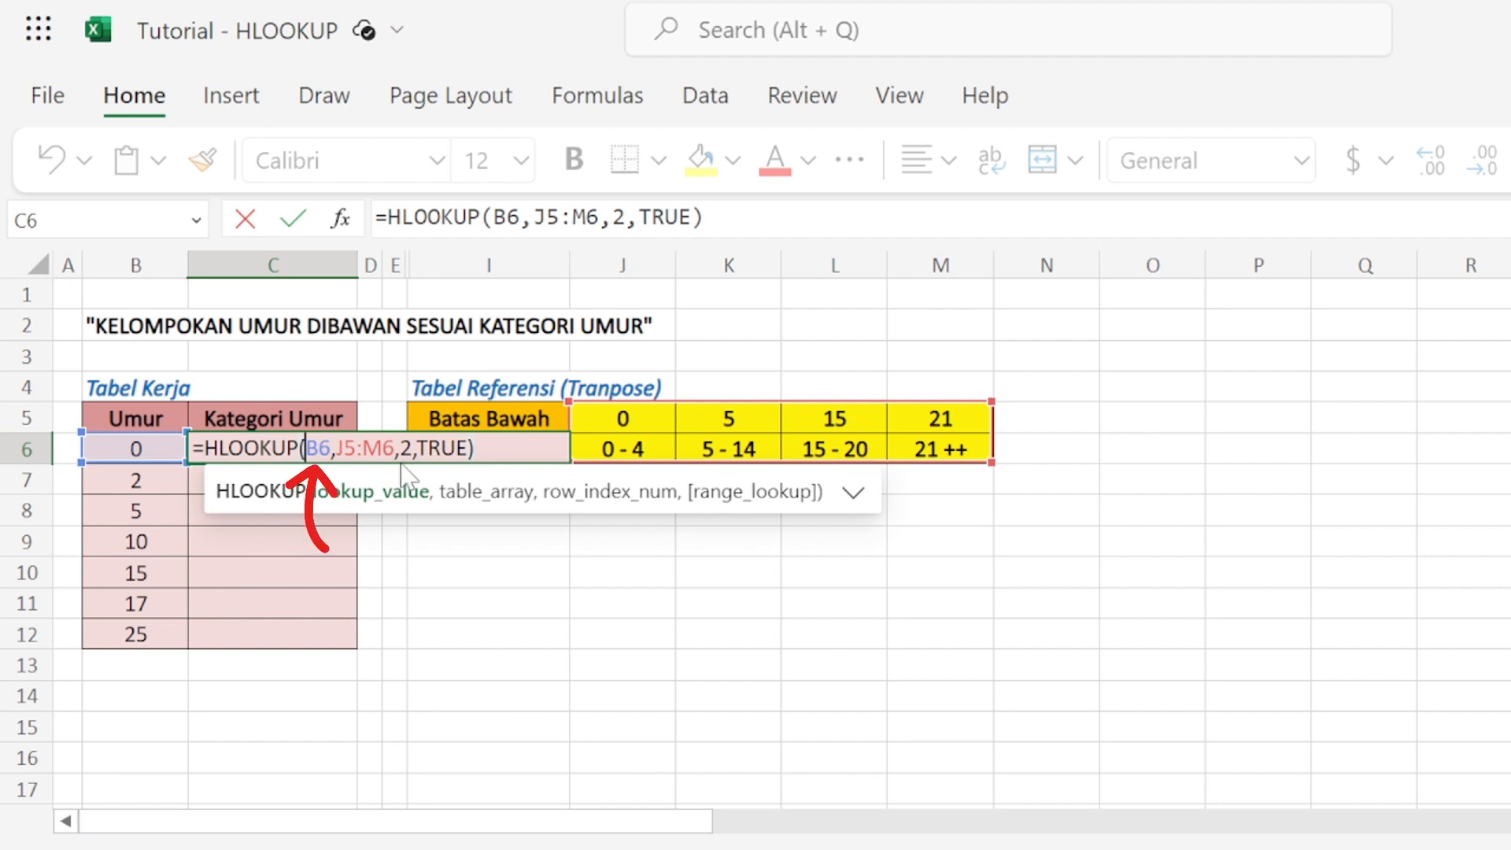
text($)
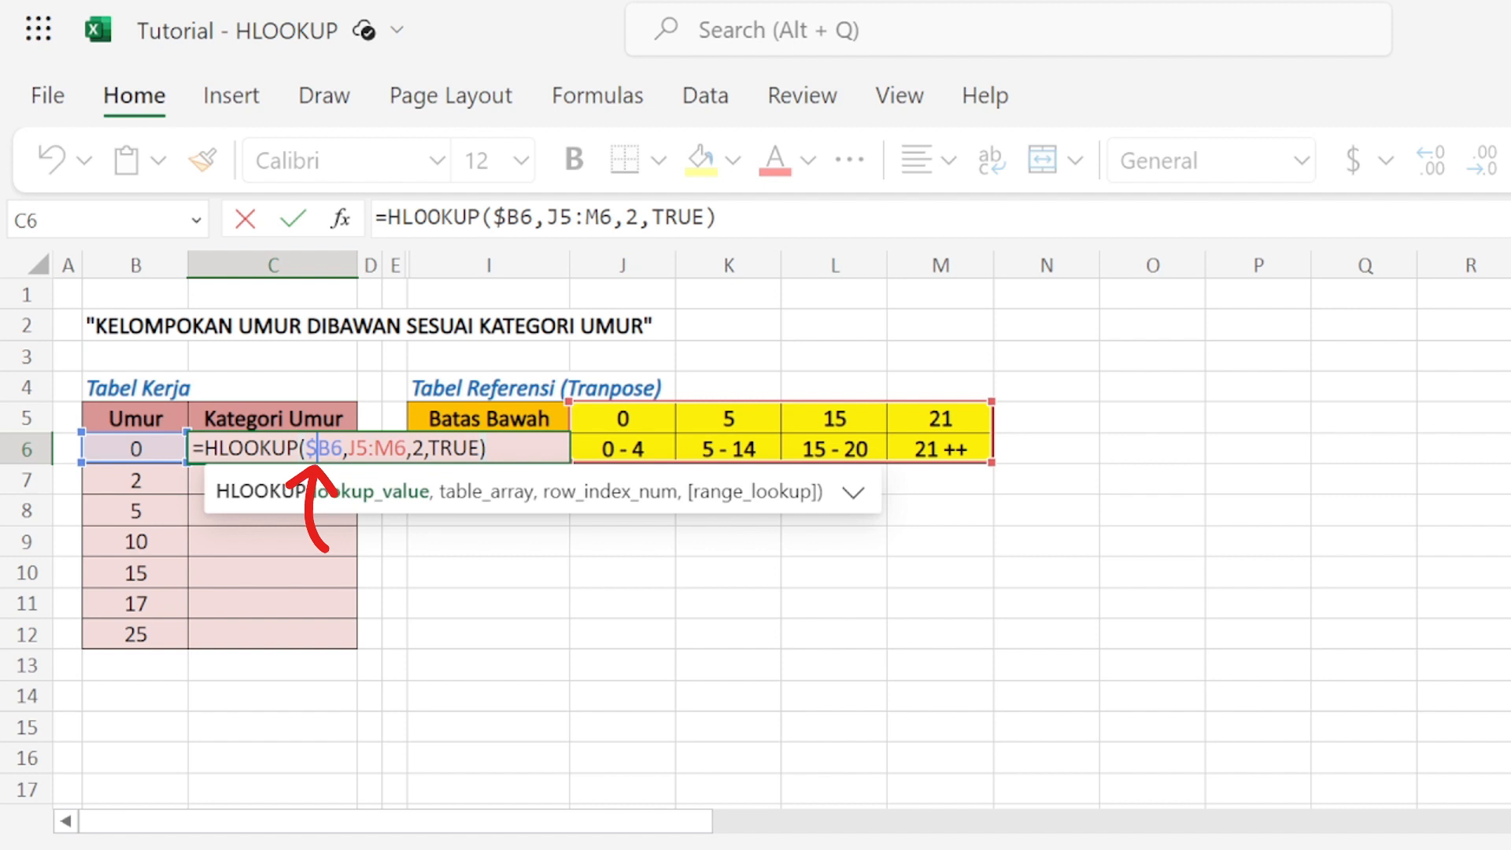
key(Right)
key(Right)
key(shift+Left)
key(shift+Left)
key(shift+Left)
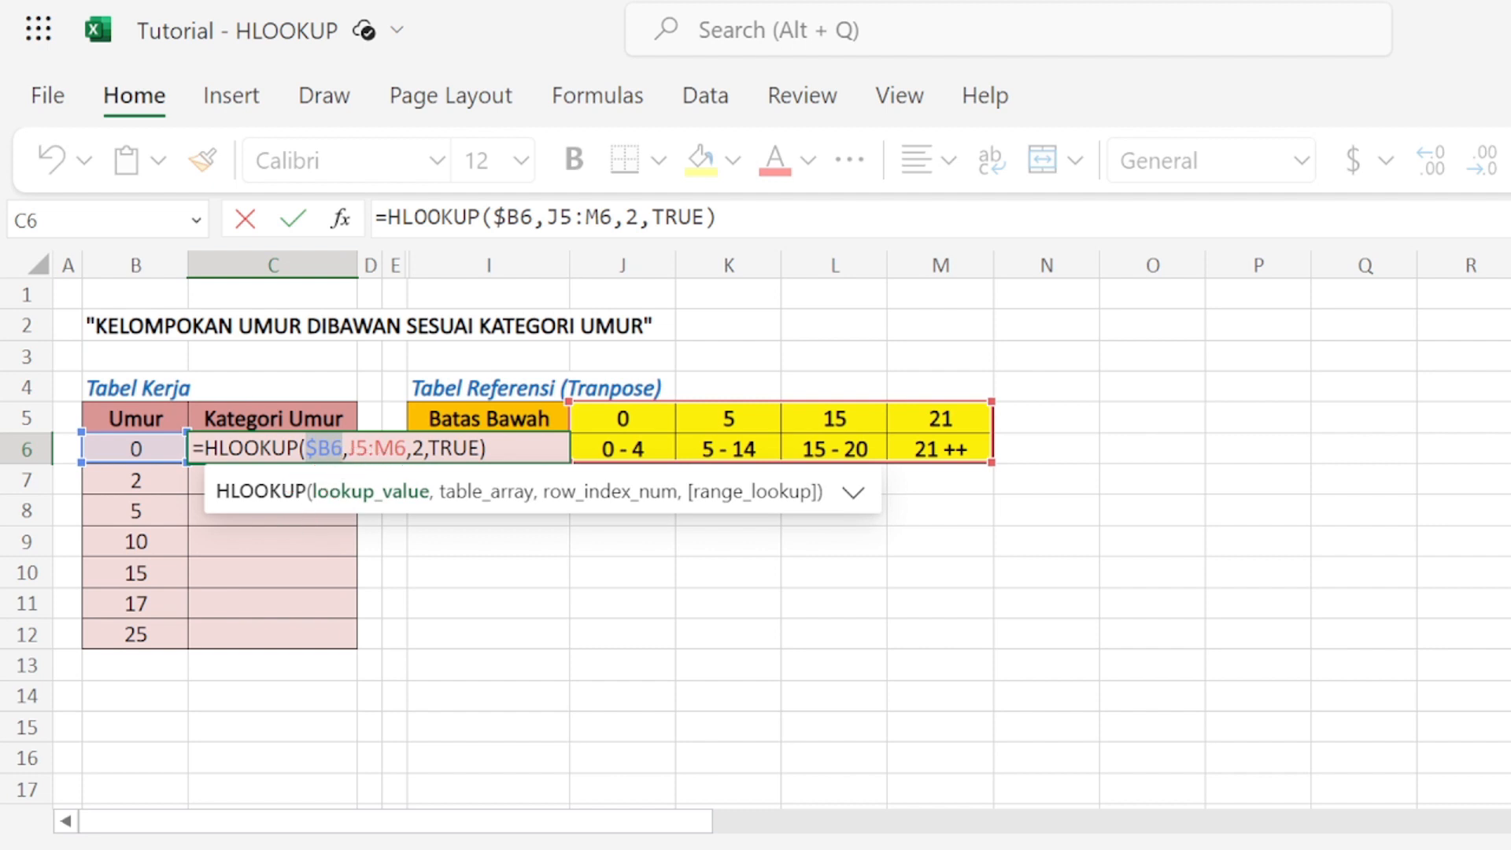
- Make the table array in the C6 formula fully absolute as $J$5:$M$6
key(Right)
key(Right)
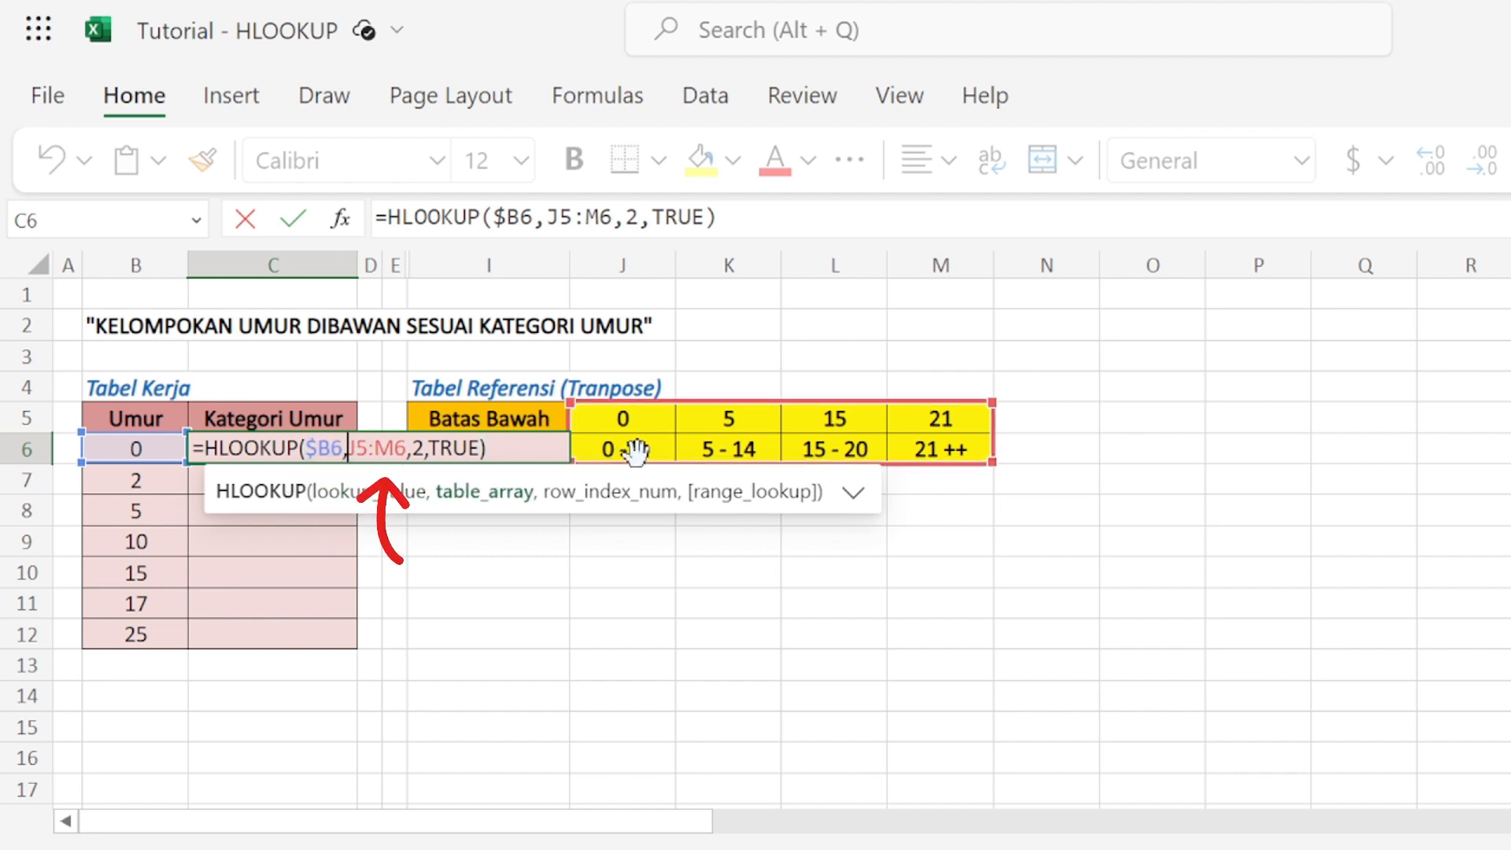
text($)
key(Right)
text($)
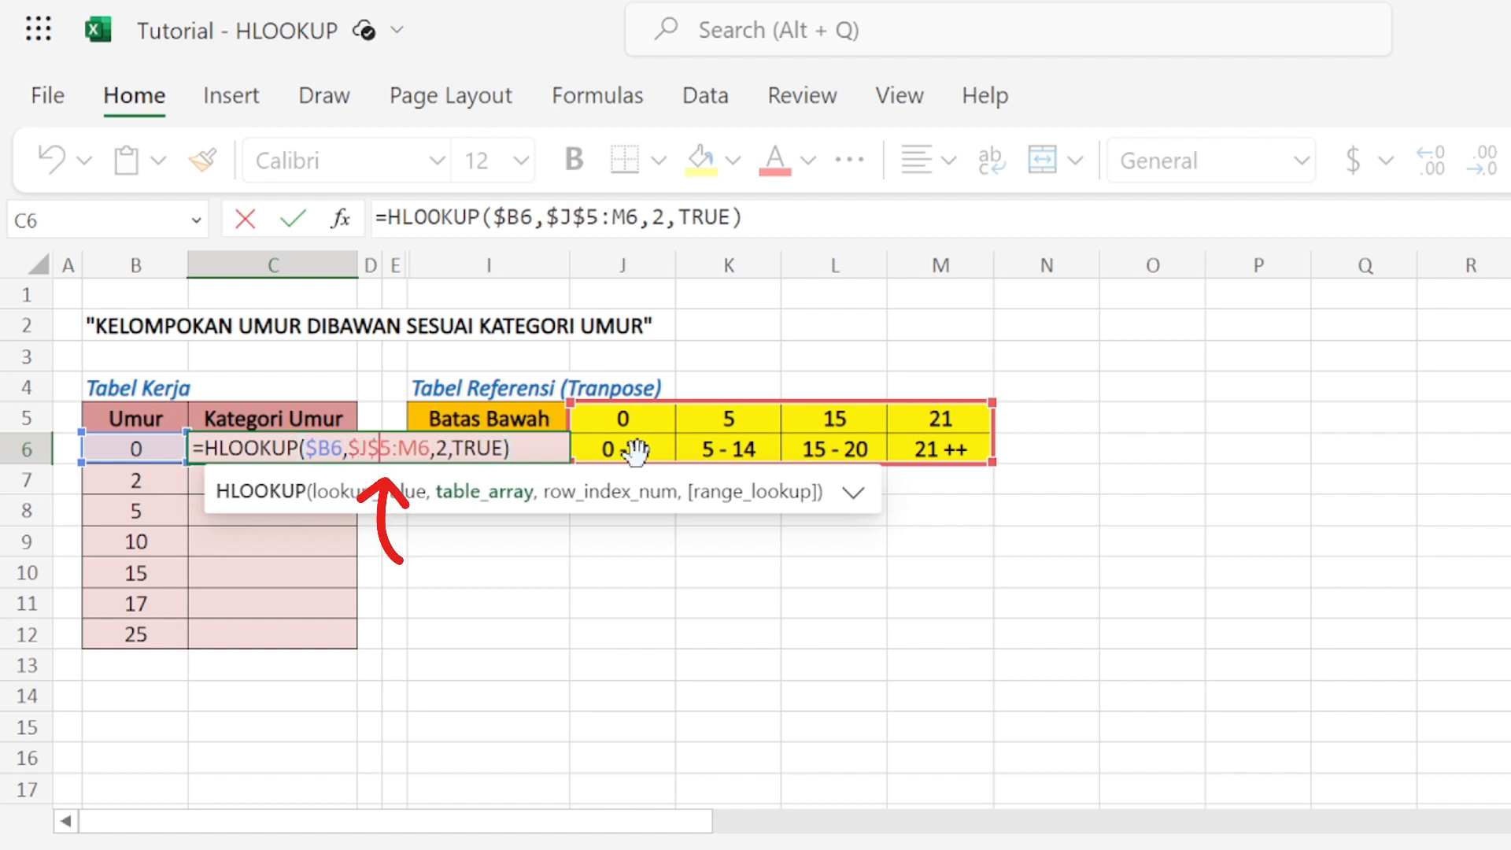
key(Right)
key(Right)
text($)
key(Right)
text($)
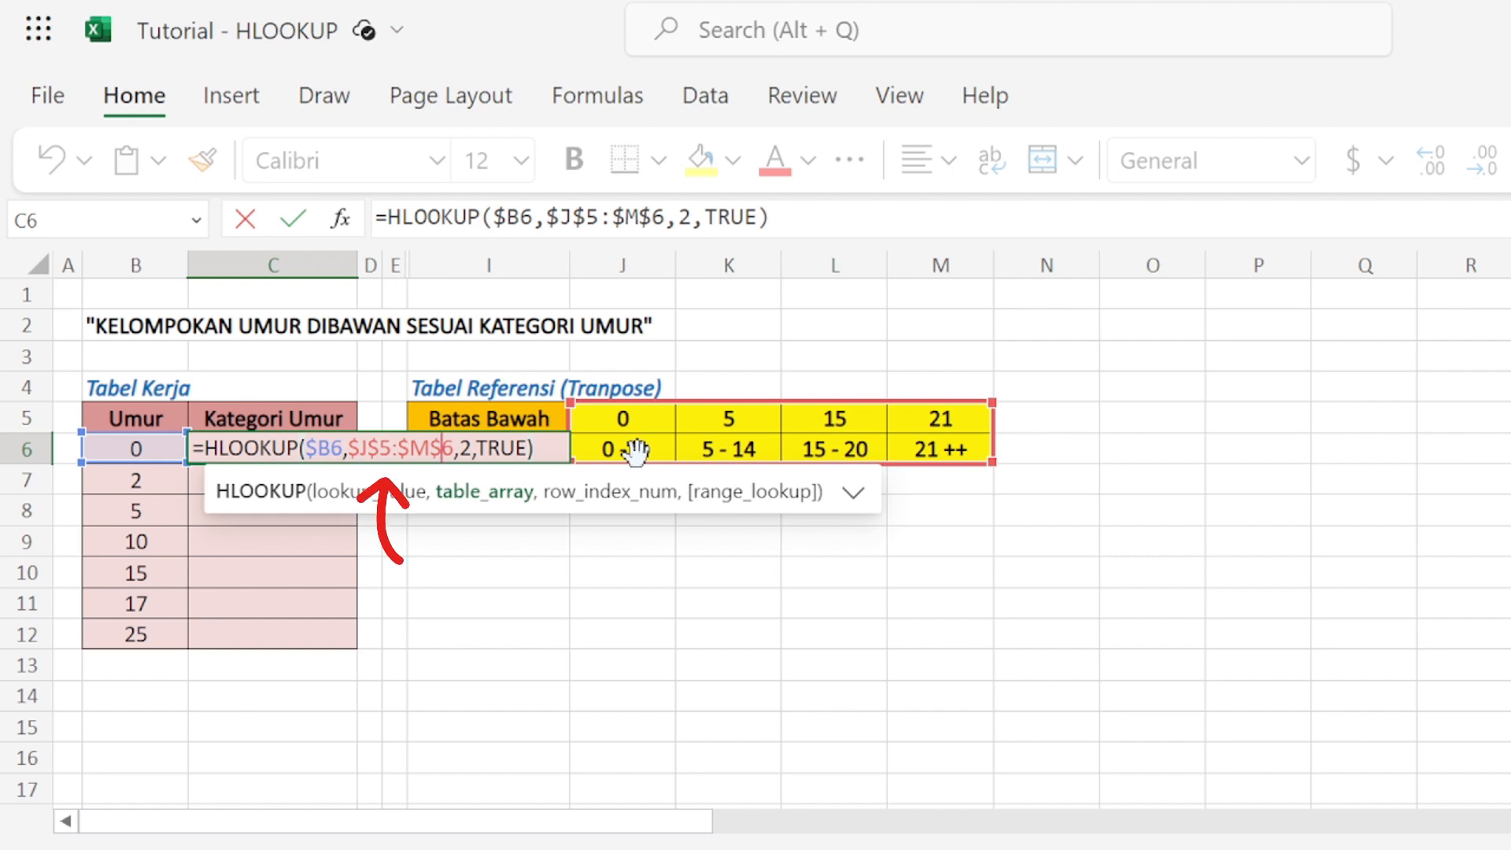
key(Right)
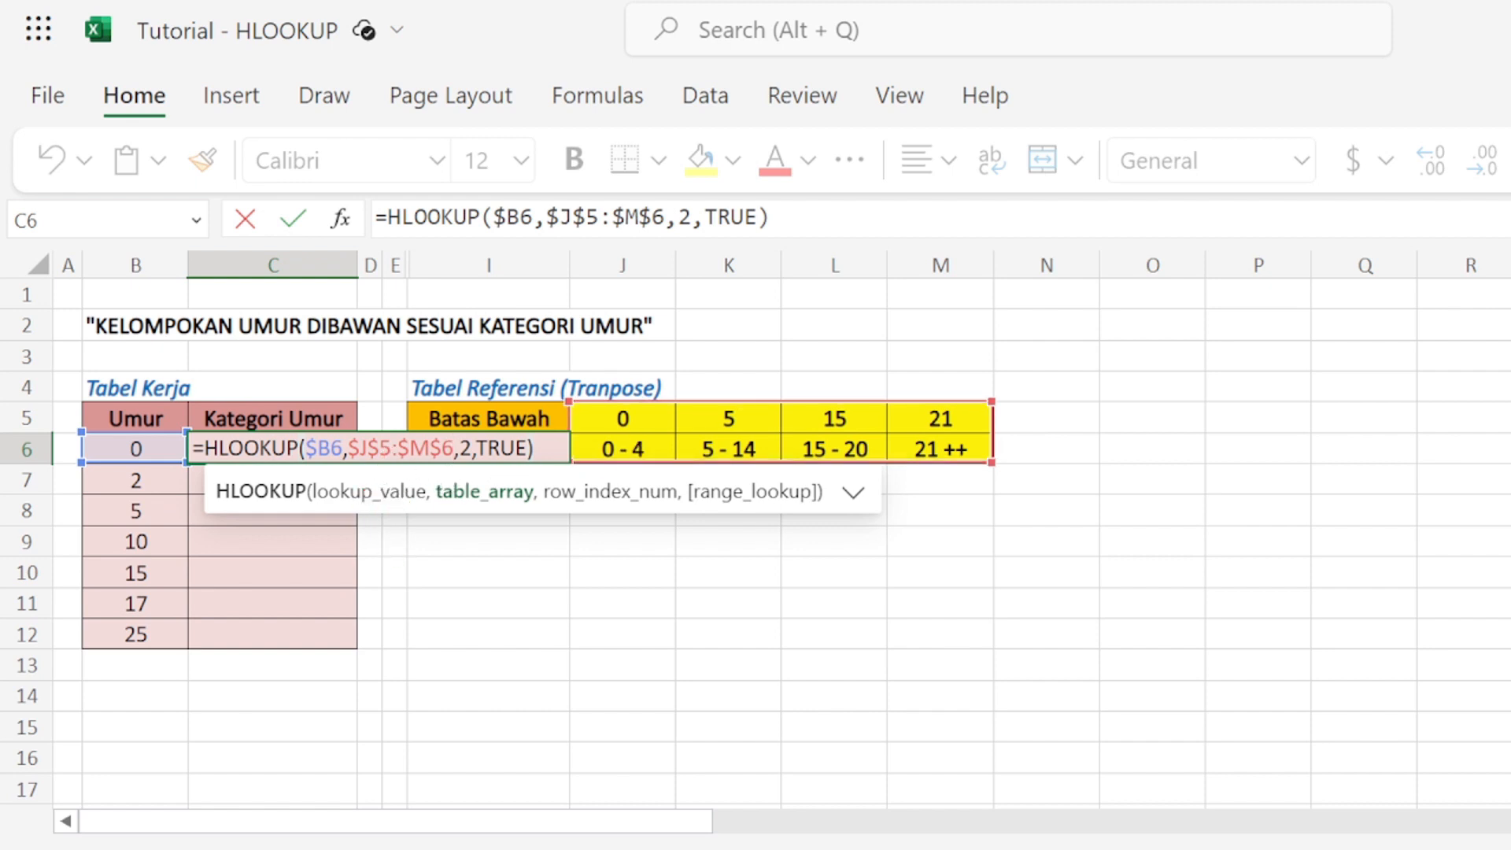
- Review the C6 formula's absolute table array and its row index and range lookup arguments
drag(347, 448, 441, 449)
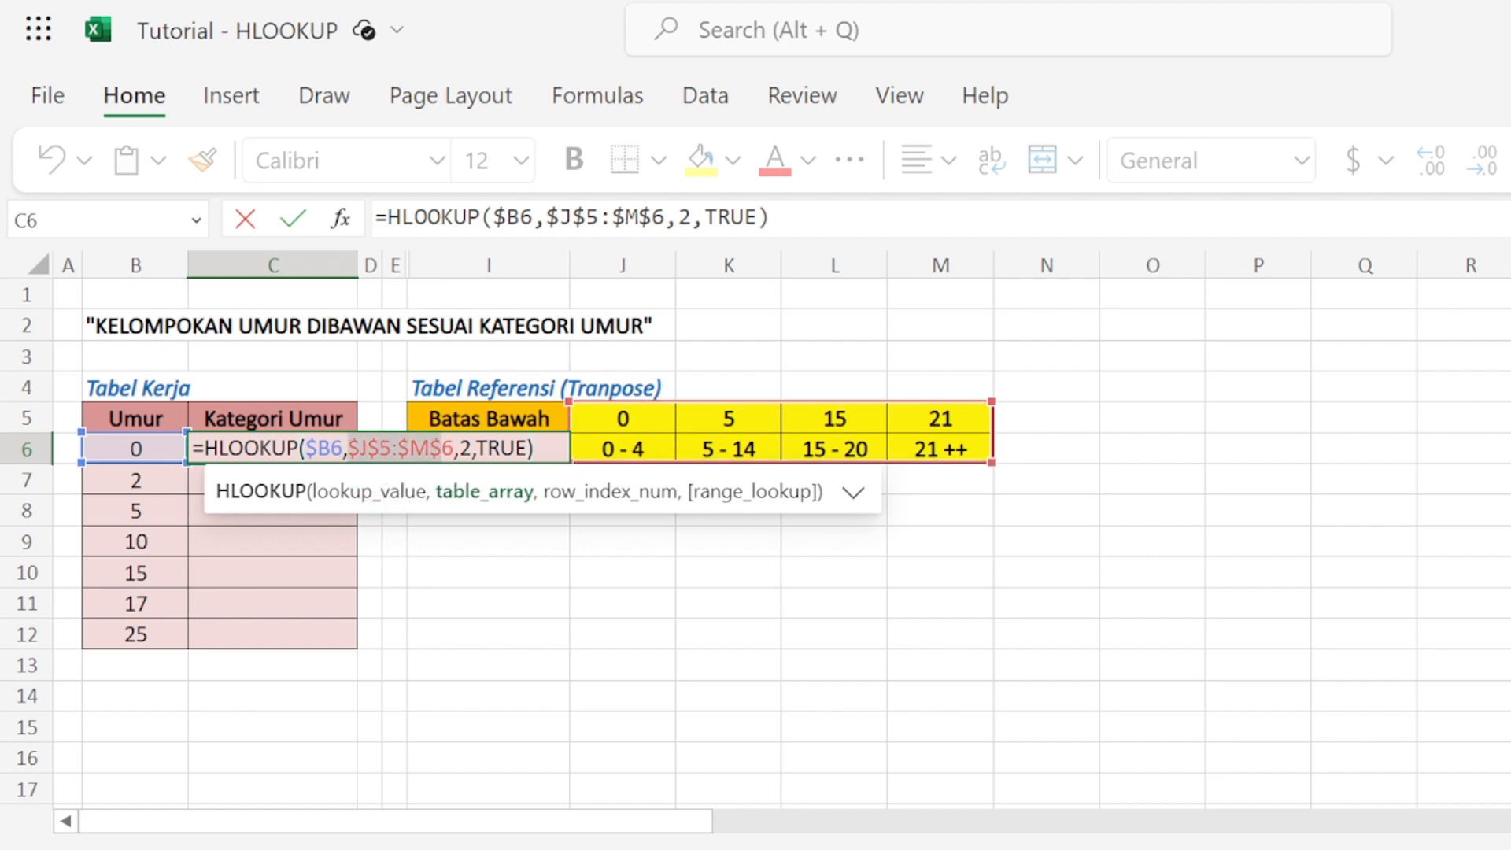
key(shift+Right)
key(Right)
key(Right)
key(shift+Right)
key(shift+Right)
key(shift+Right)
key(shift+Right)
key(shift+Right)
key(shift+Right)
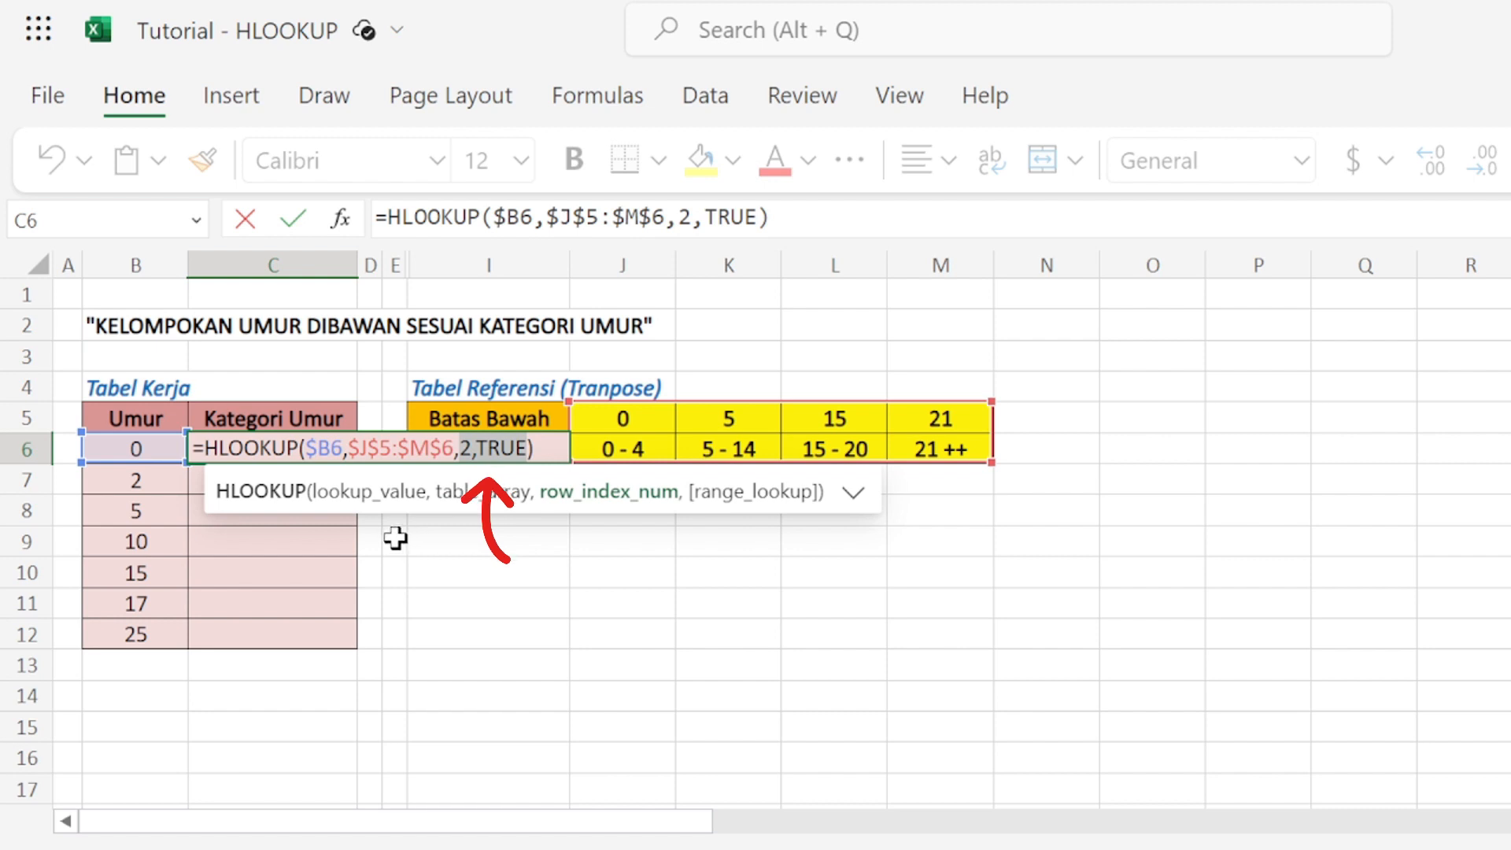
click(536, 449)
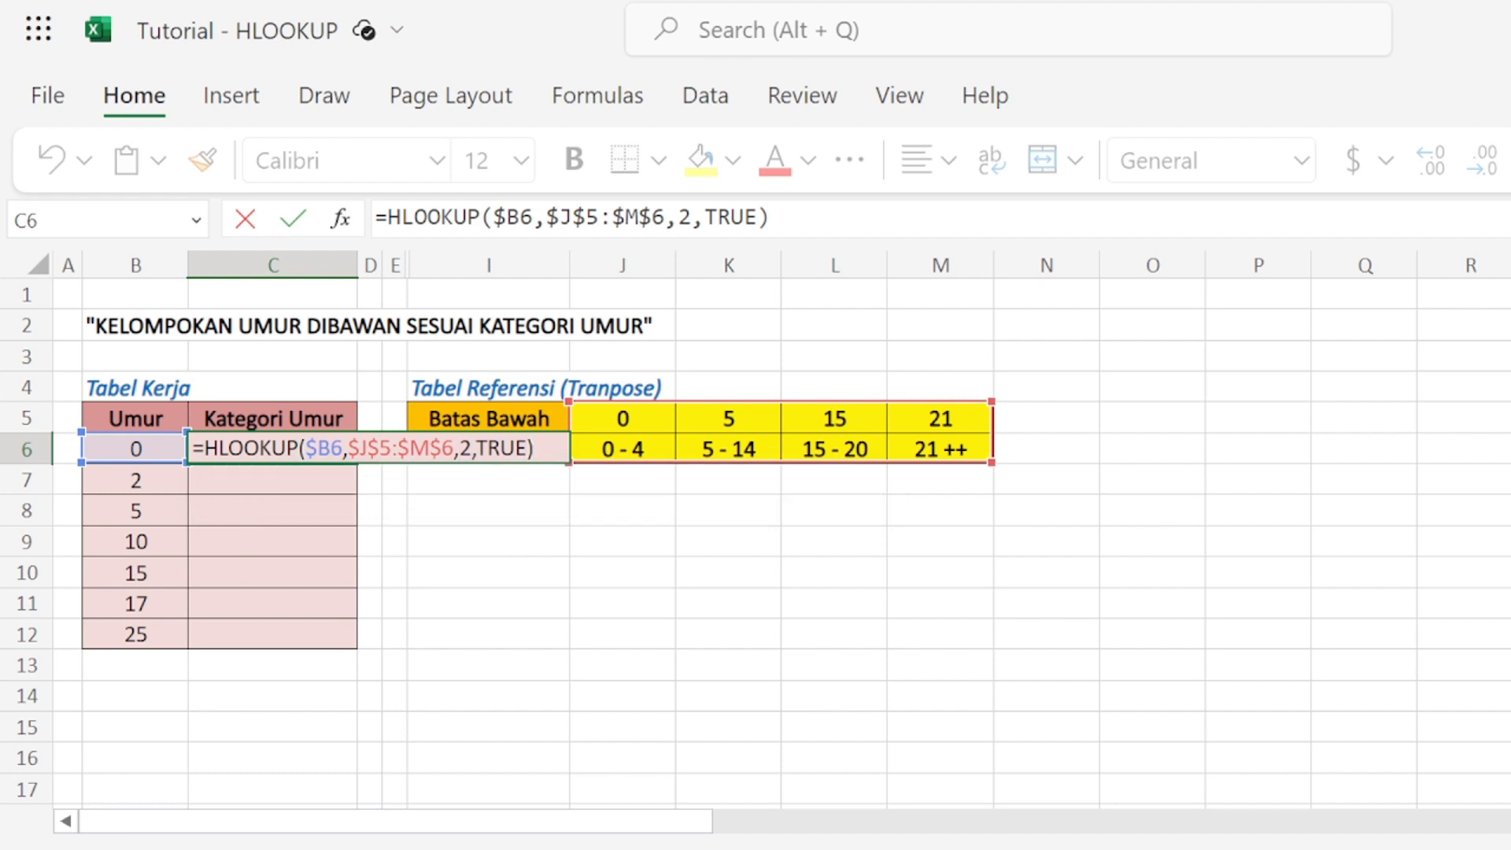
- Commit the C6 formula and copy it to the remaining Kategori Umur cells C7:C12
key(Return)
key(Left)
key(Up)
key(Right)
key(ctrl+c)
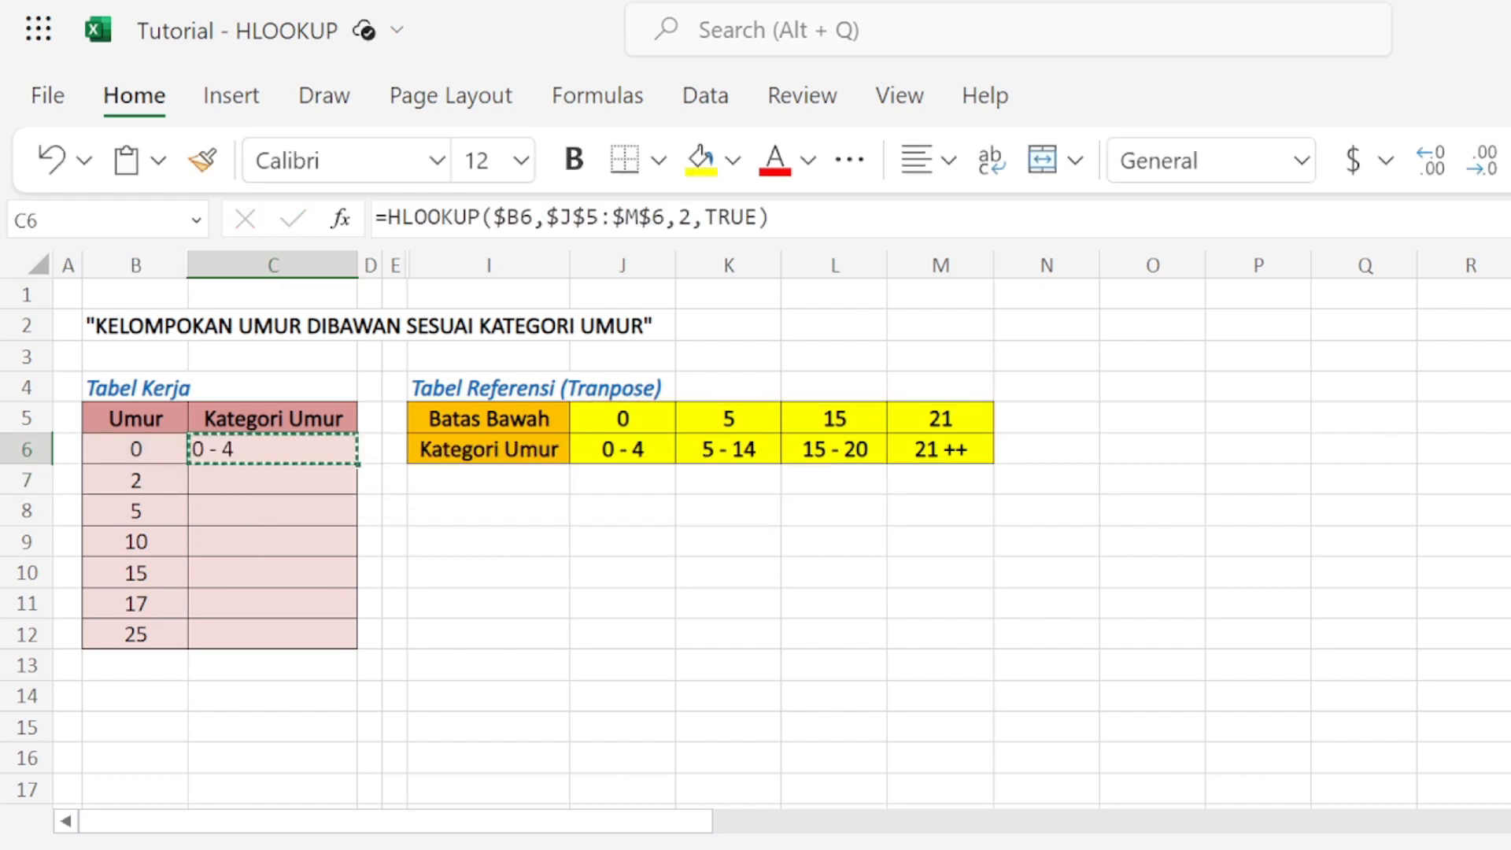
key(Down)
key(shift+Down)
key(shift+Down)
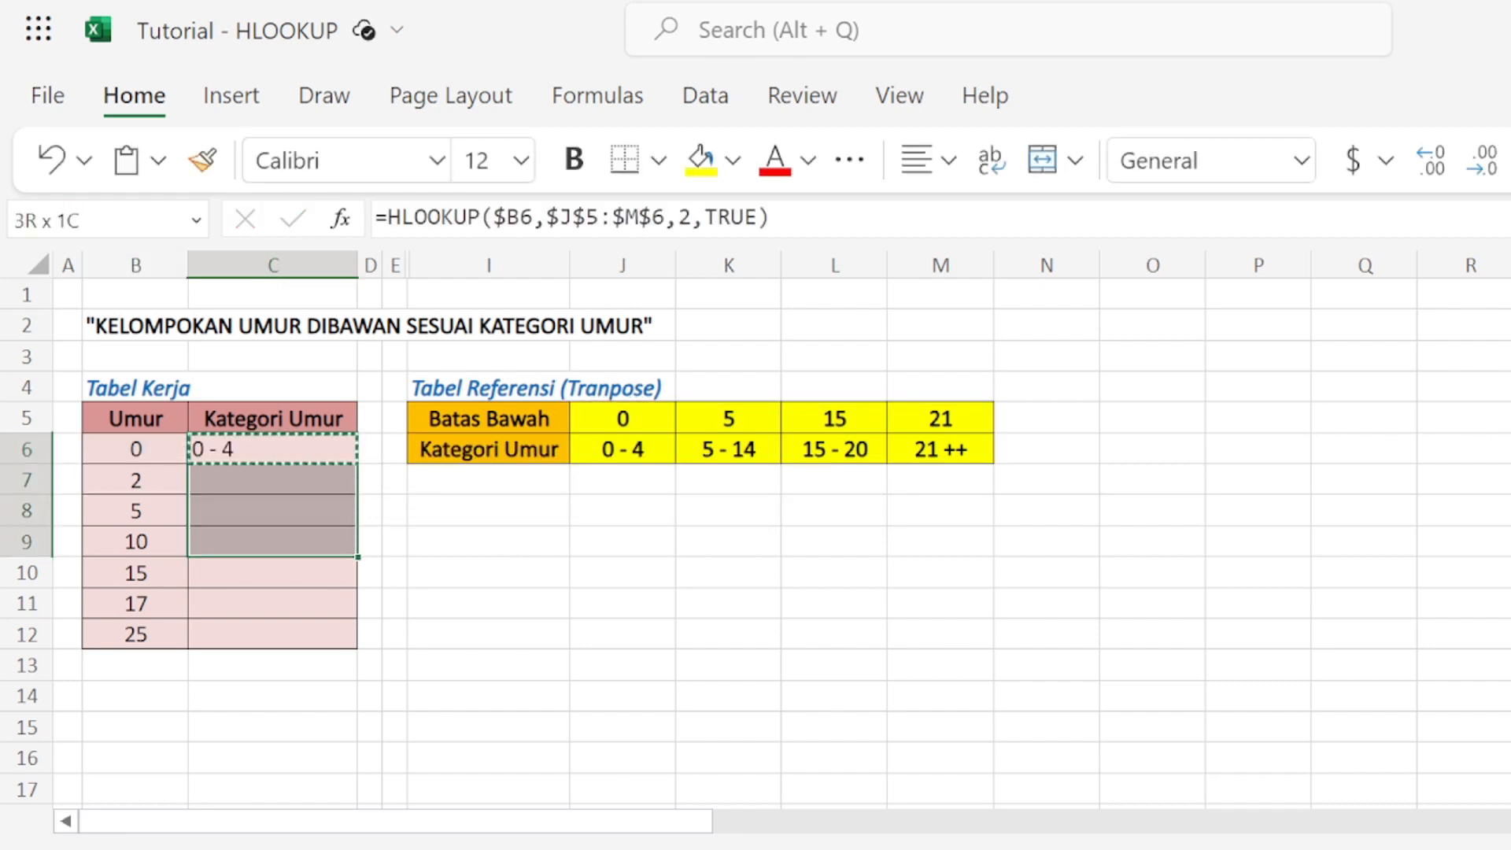
key(shift+Down)
key(shift+Down)
key(shift+Down)
key(ctrl+v)
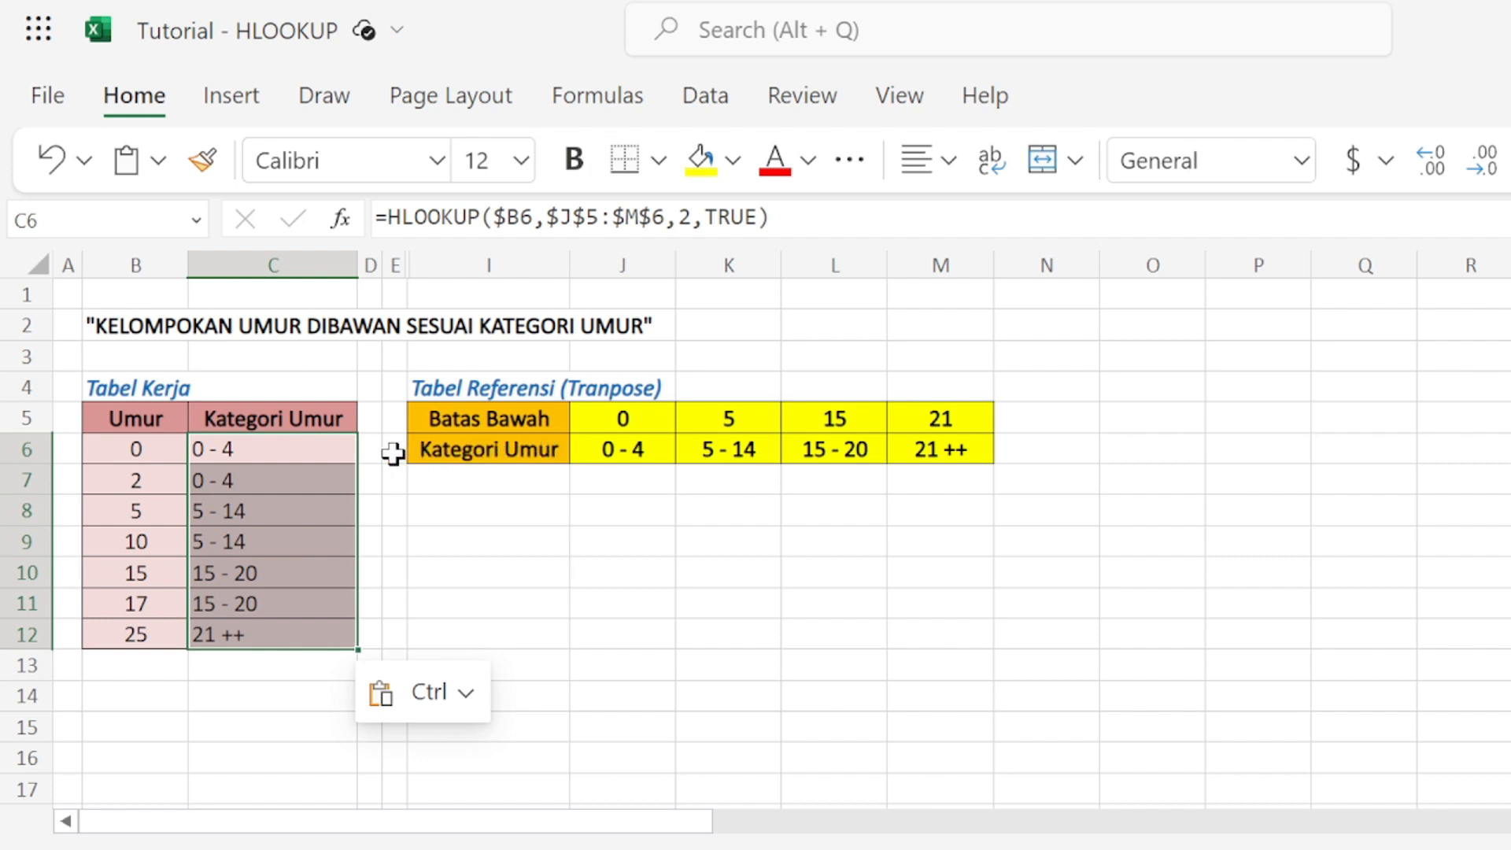
- Check the copied HLOOKUP formulas and their age categories in C7 through C12
click(283, 484)
click(277, 513)
click(276, 543)
click(279, 568)
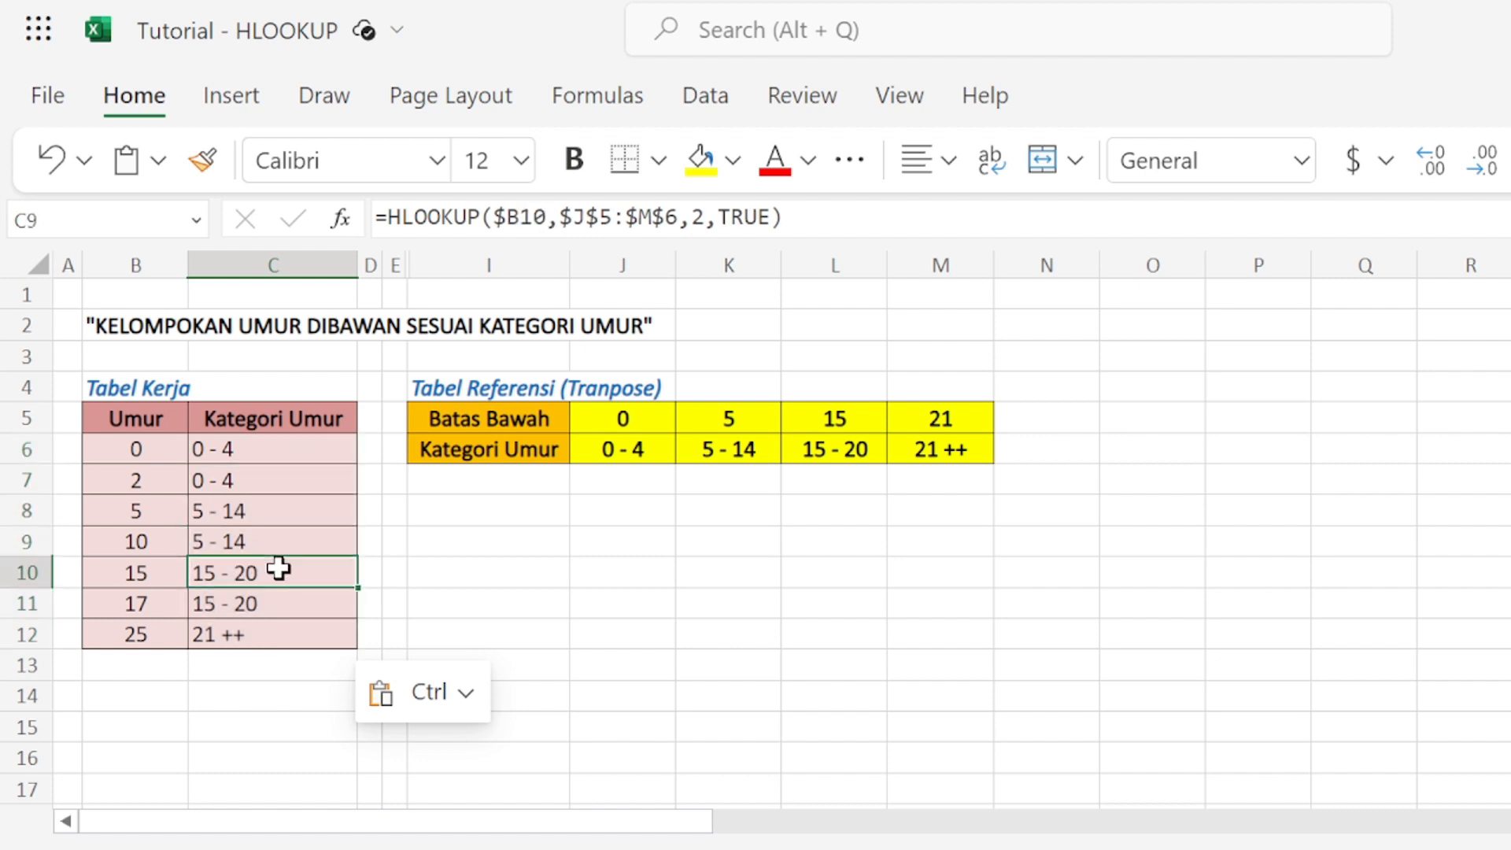
click(279, 604)
click(278, 635)
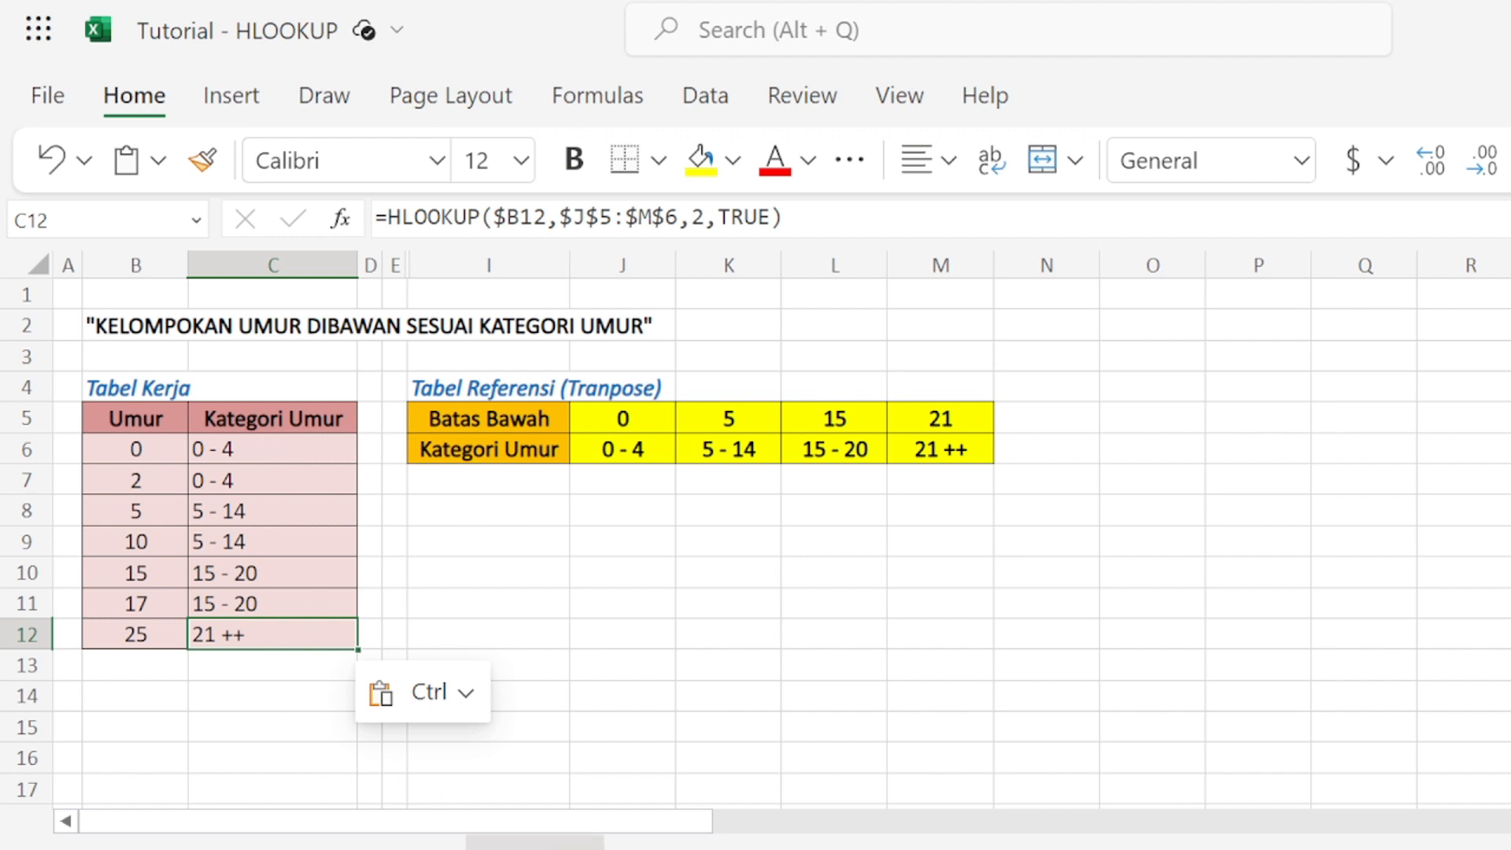
- Compare the Tahun row C3:K3 with the lookup years B9:B11 on the % Miskin sheet, and return to the Kategori Umur sheet
click(535, 841)
drag(286, 371, 1197, 369)
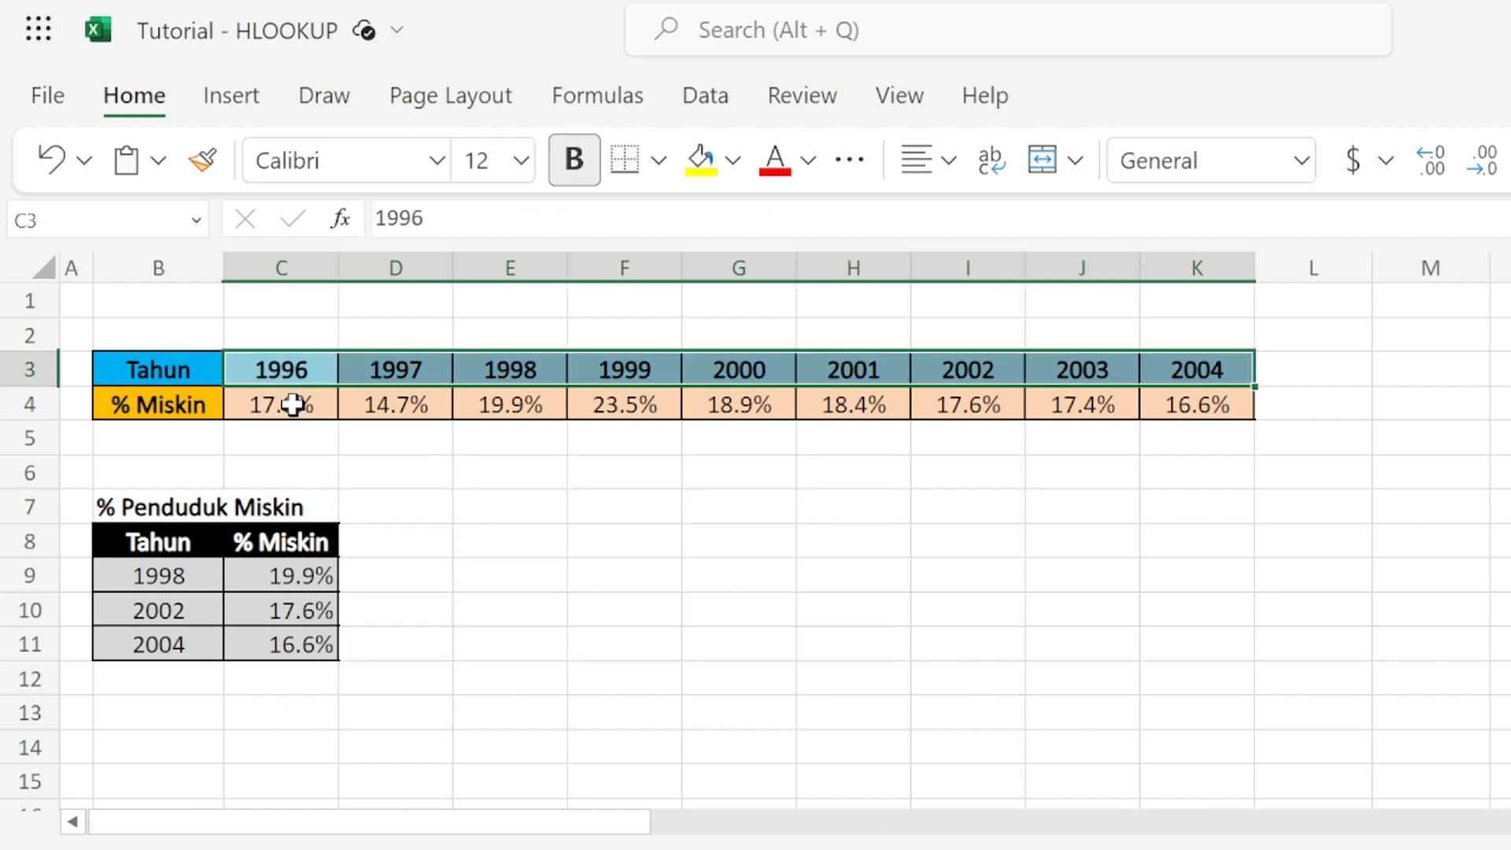
drag(162, 575, 168, 639)
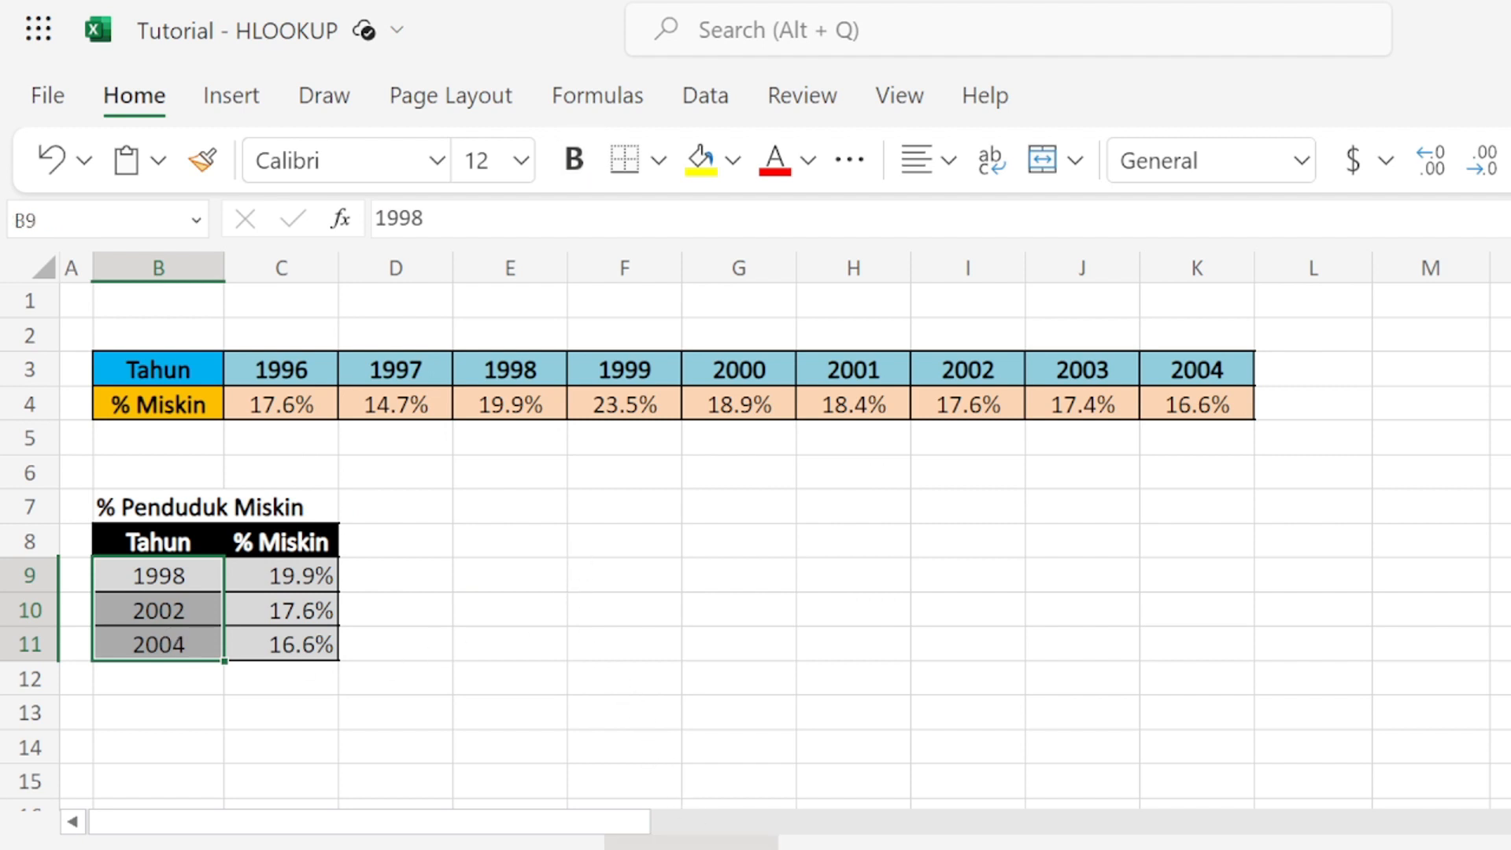
click(691, 842)
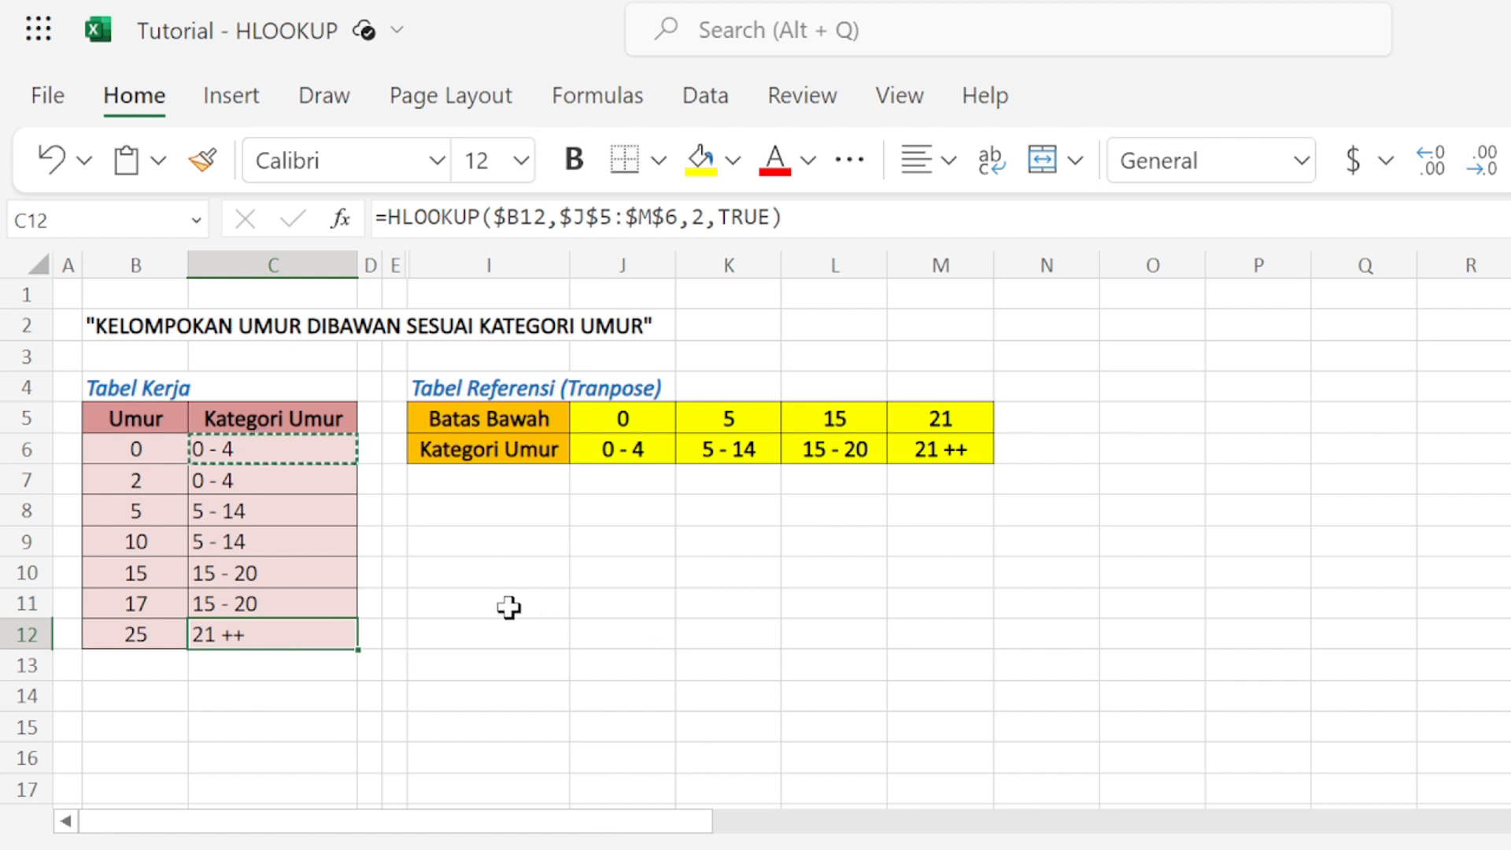
click(442, 534)
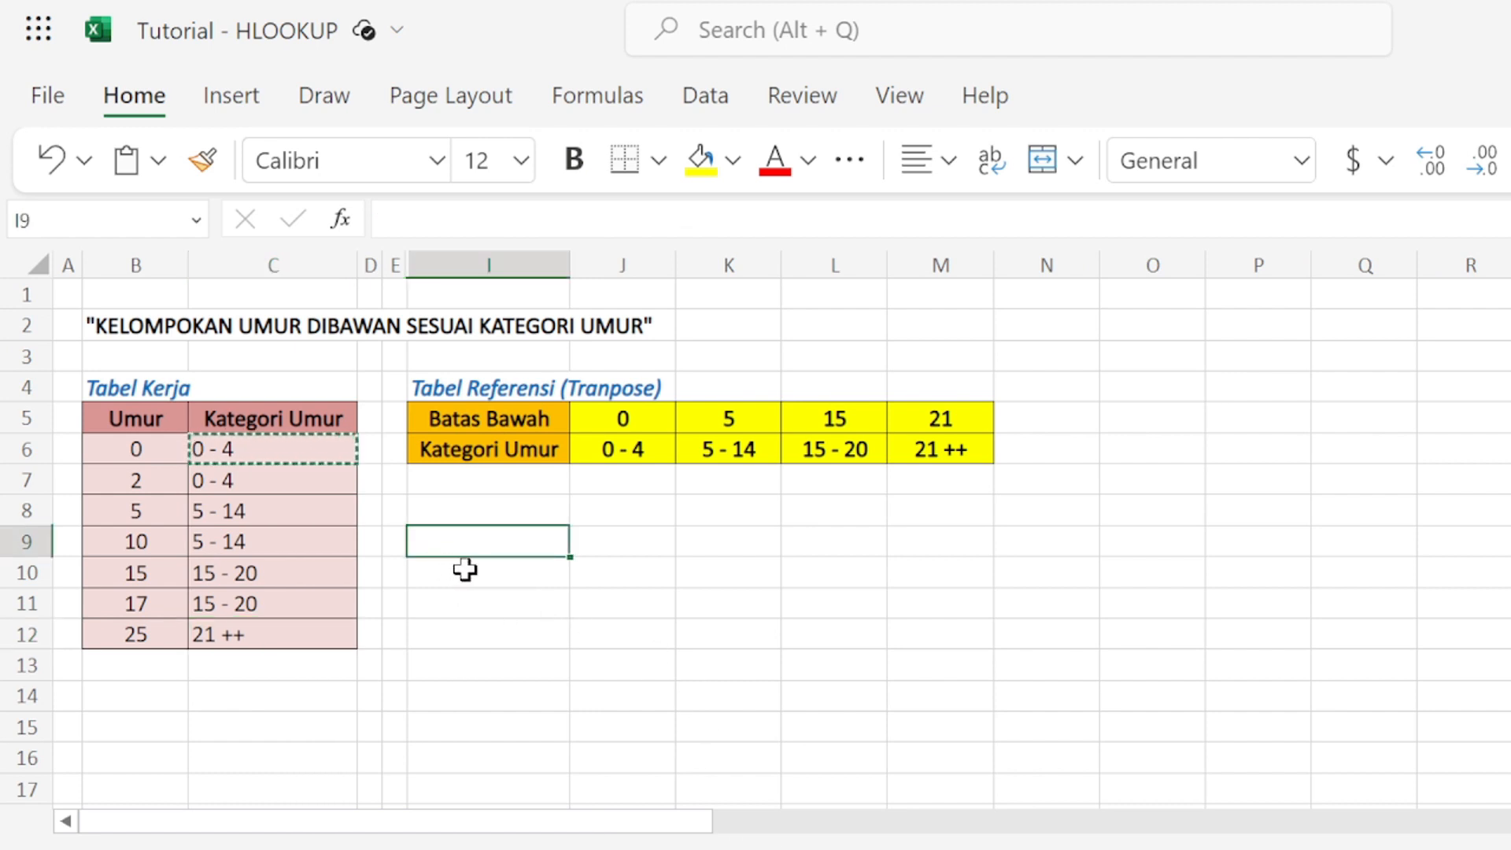